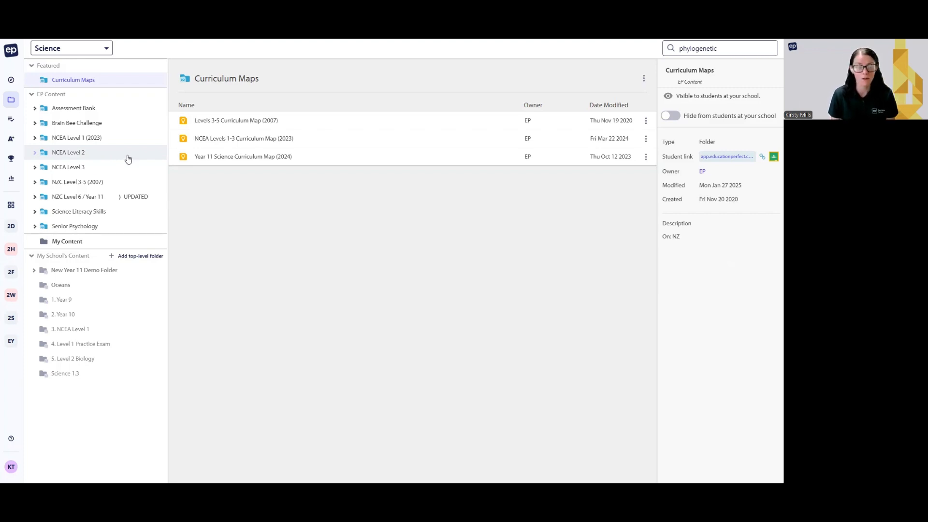
- Add a top-level folder named Assessments to the school's content
left_click(81, 246)
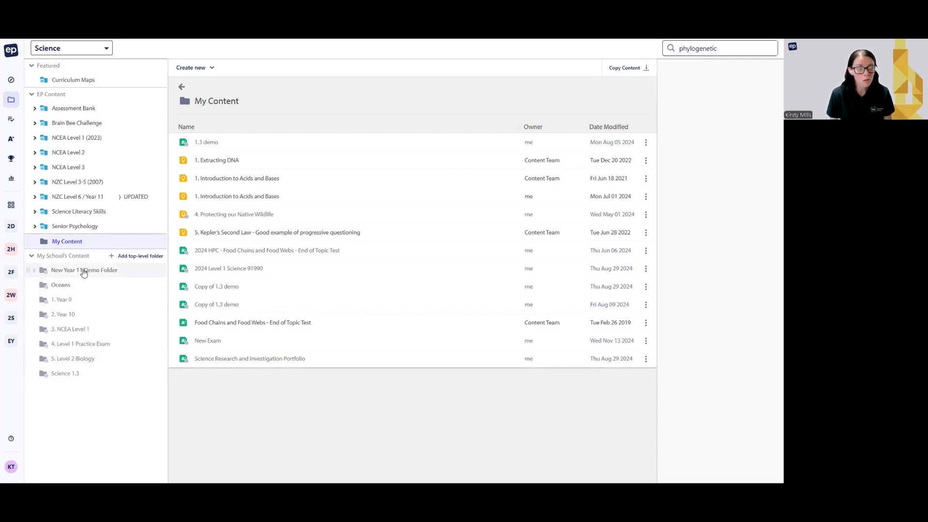
left_click(140, 256)
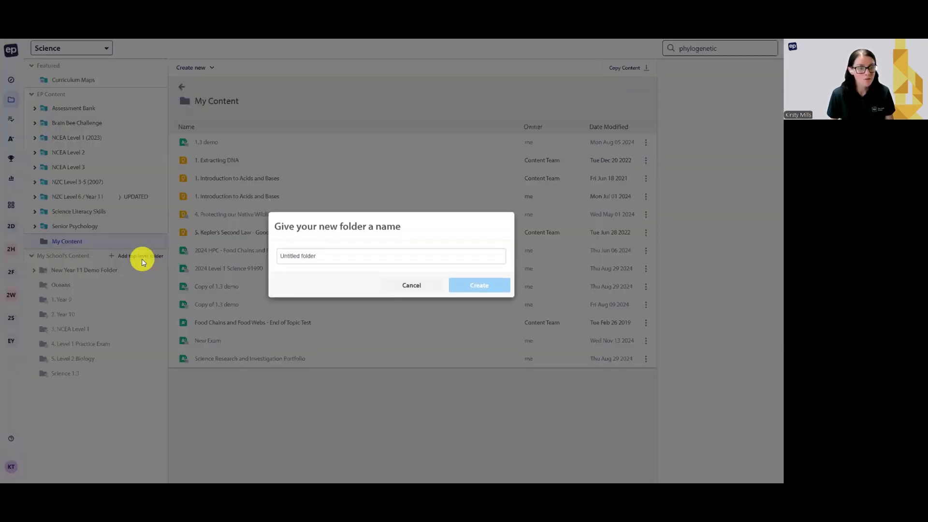
type("Assessmentsd")
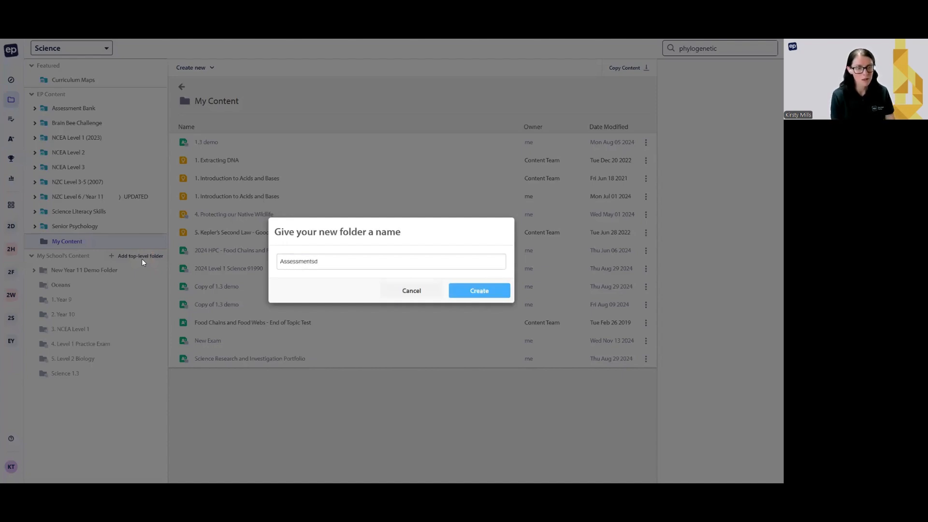
left_click(475, 291)
right_click(67, 372)
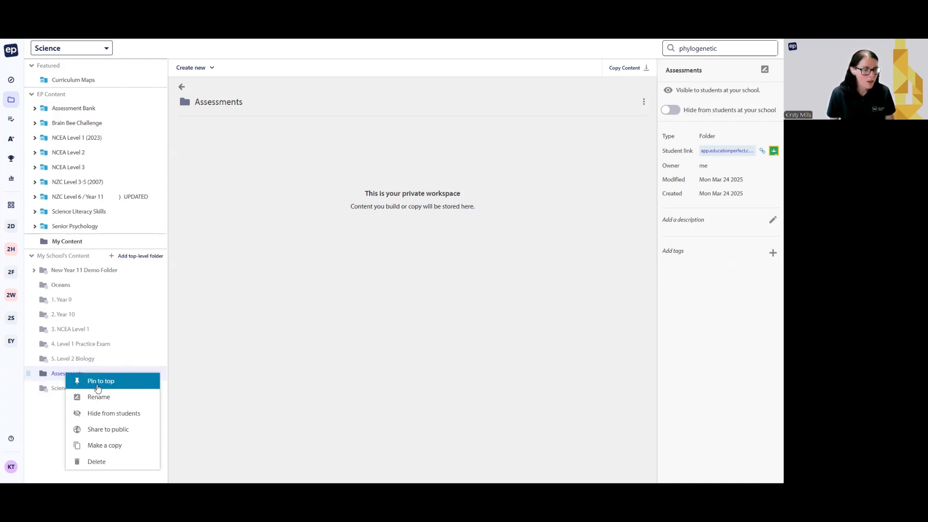
left_click(44, 425)
- Create a new exam inside the Assessments folder
left_click(76, 374)
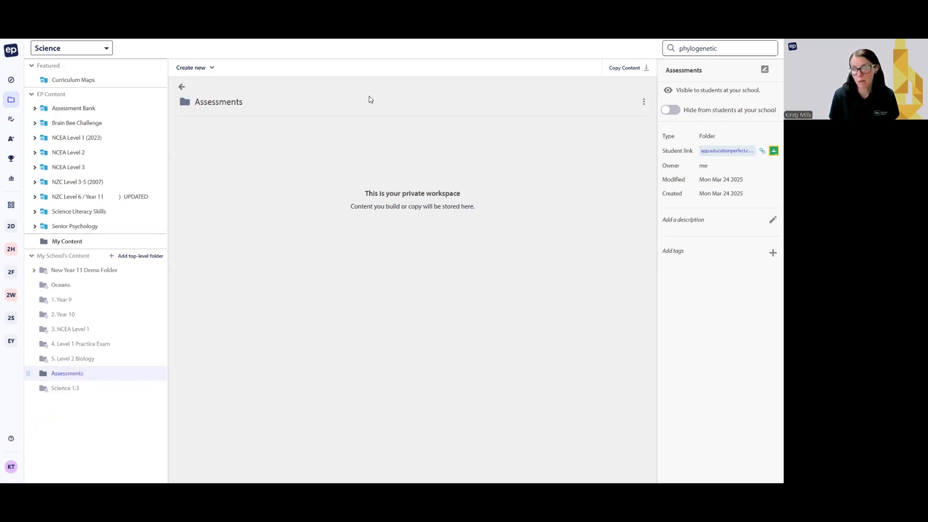
left_click(190, 72)
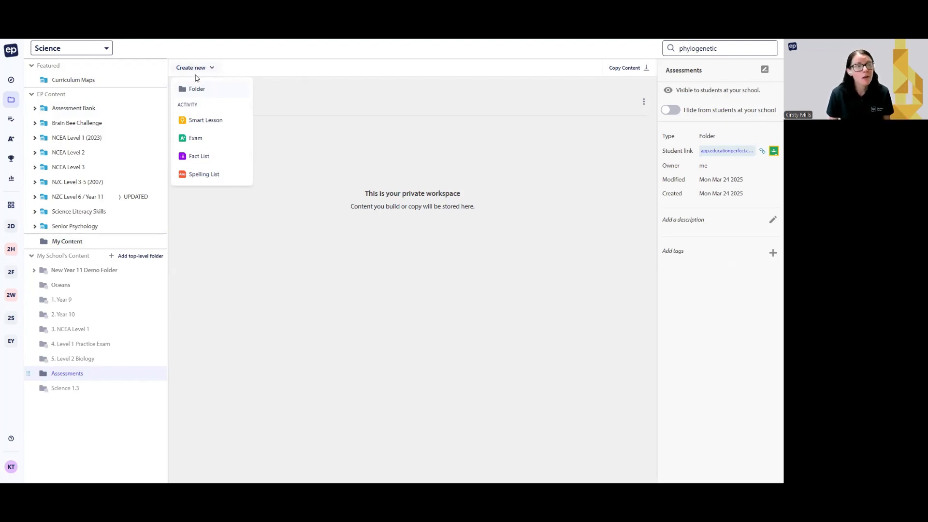
left_click(202, 142)
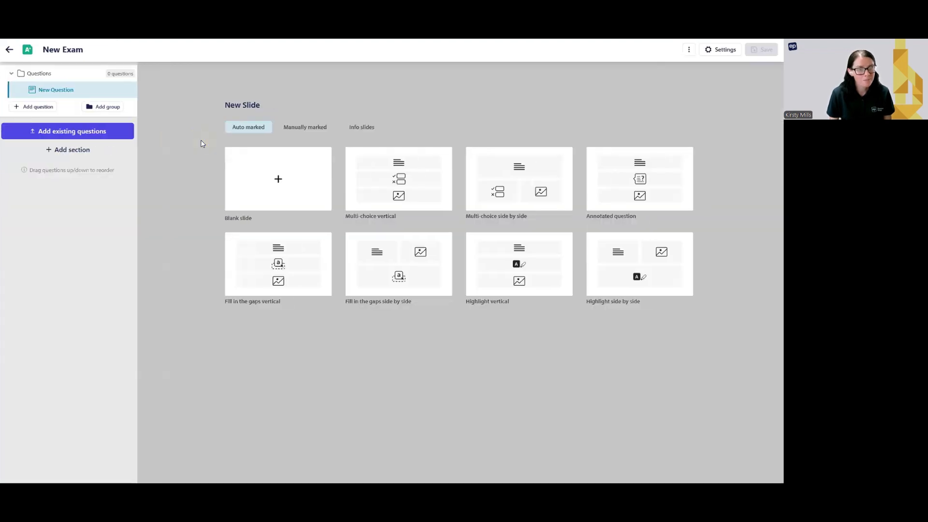
- Set the assessment title to "Year 9 End of Topic Test" in the exam settings
left_click(710, 54)
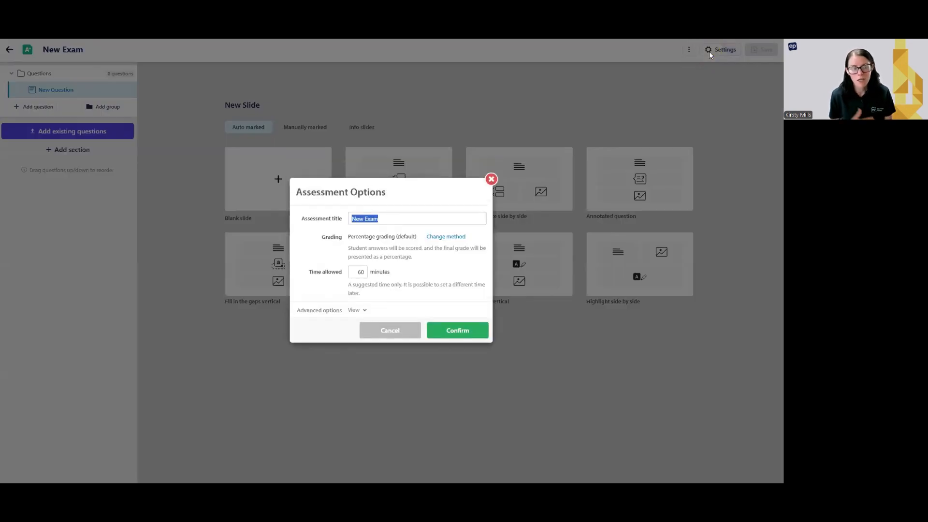
type("Year")
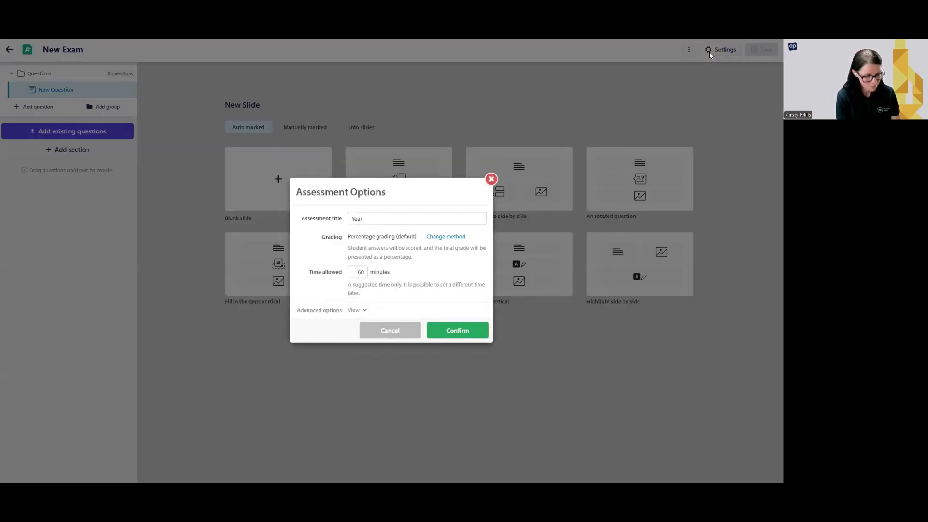
type(" 9 End of Topic Test")
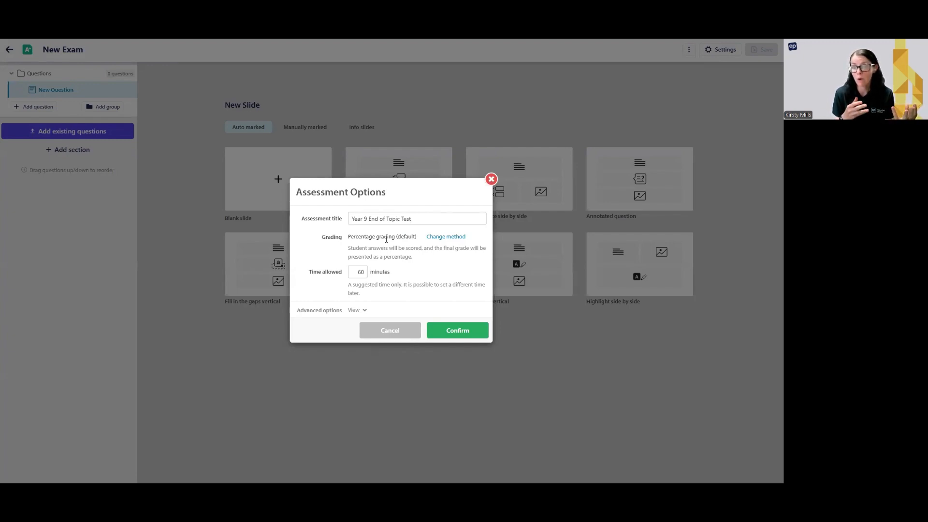
- Change the exam's grading method to grading based with NCEA Marking (A, M, E)
left_click(442, 237)
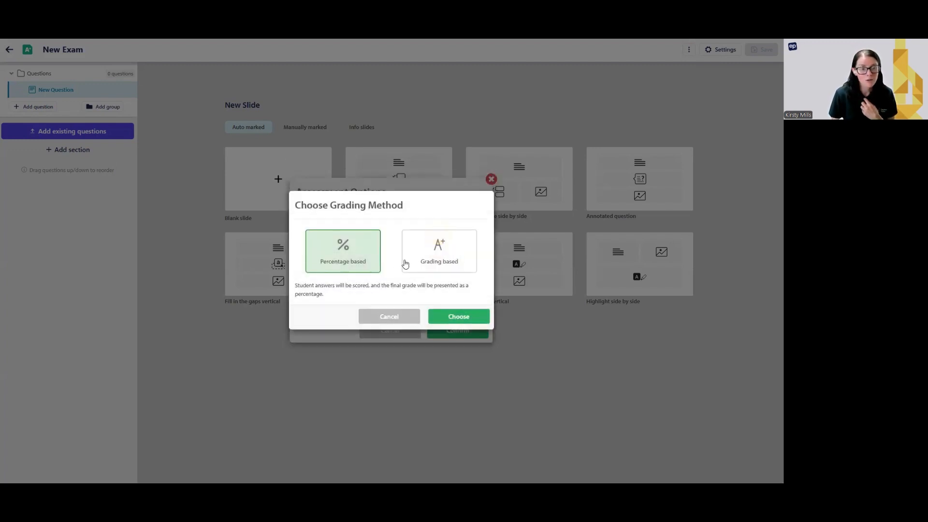
left_click(435, 260)
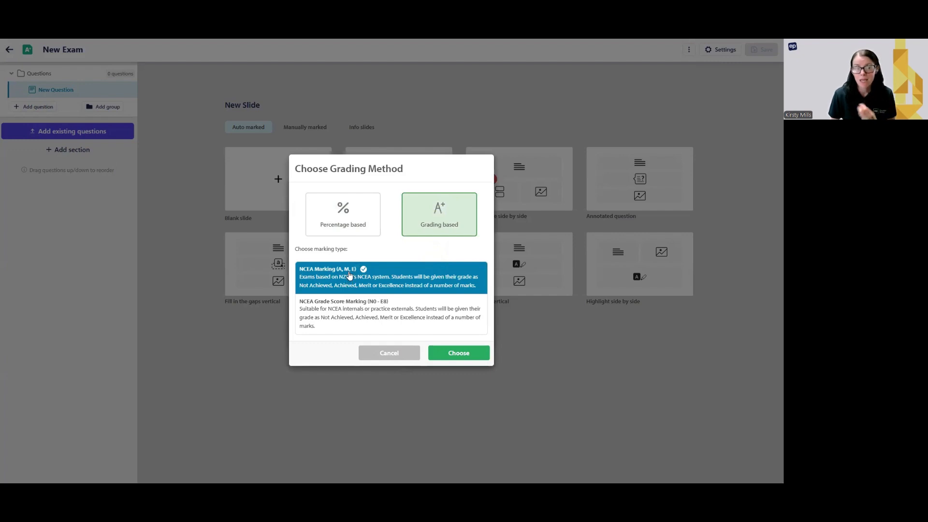
left_click(400, 320)
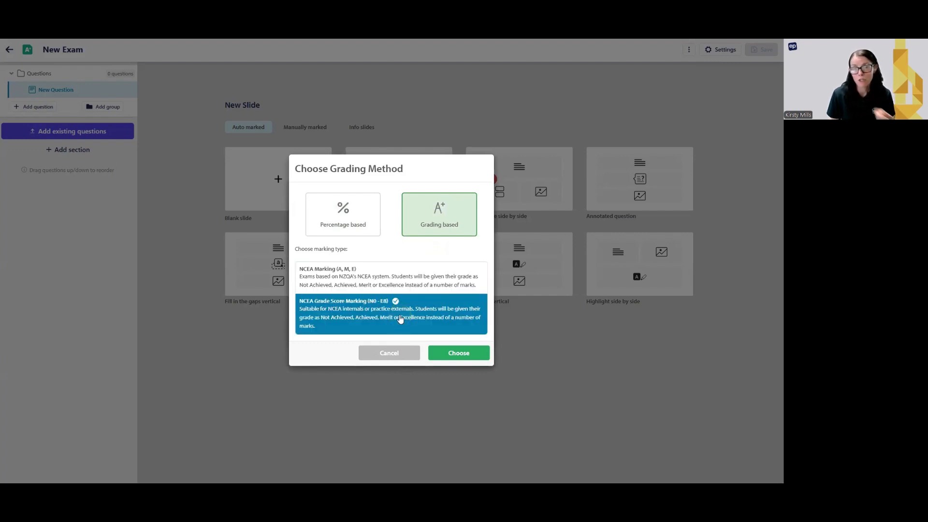
left_click(382, 276)
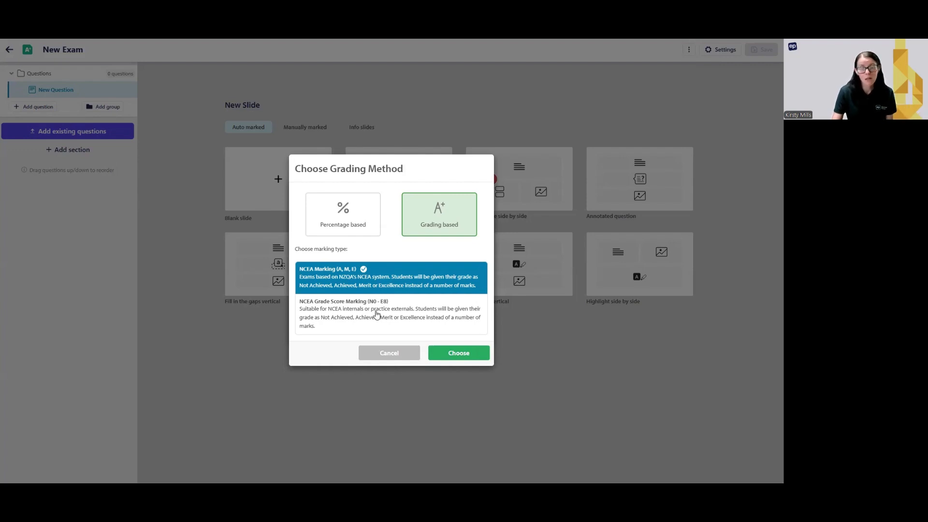
left_click(460, 356)
left_click(474, 291)
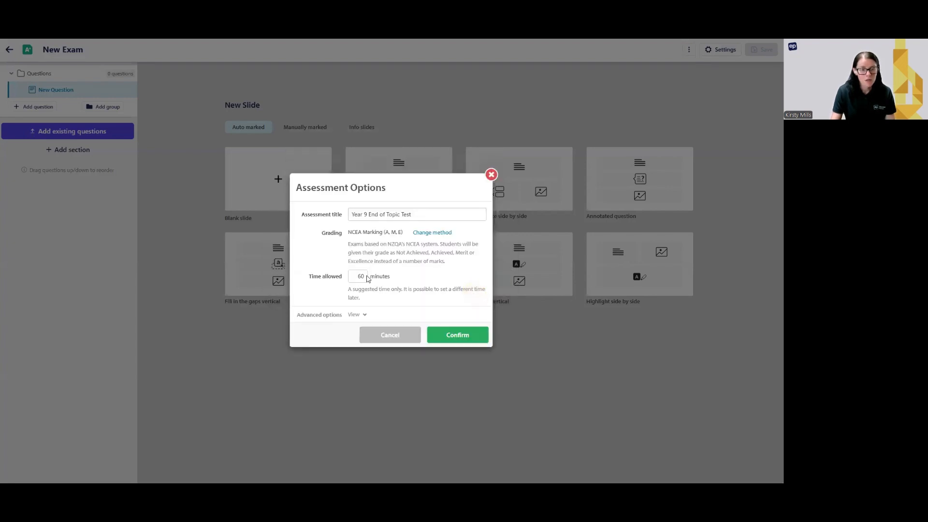
- Try a time allowed of 180 minutes and set it back to 60 minutes
left_click_drag(356, 277, 387, 277)
type("18")
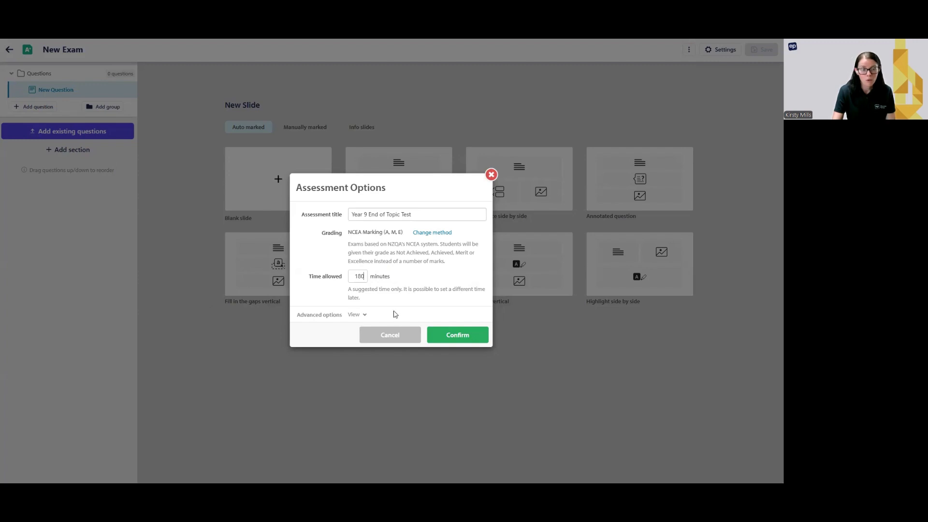
key("BackSpace")
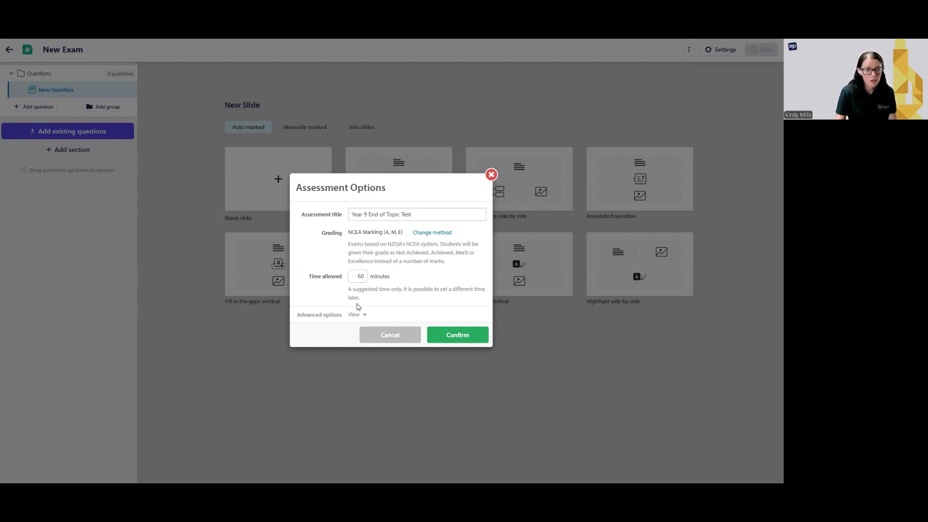
mouse_move(438, 288)
left_mouse_down()
mouse_move(445, 297)
mouse_move(434, 304)
left_mouse_up()
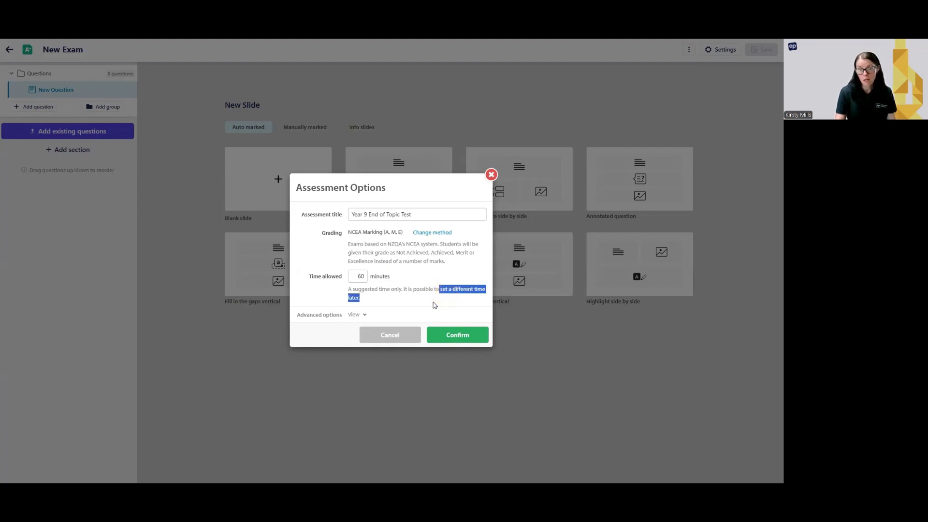
left_click(367, 303)
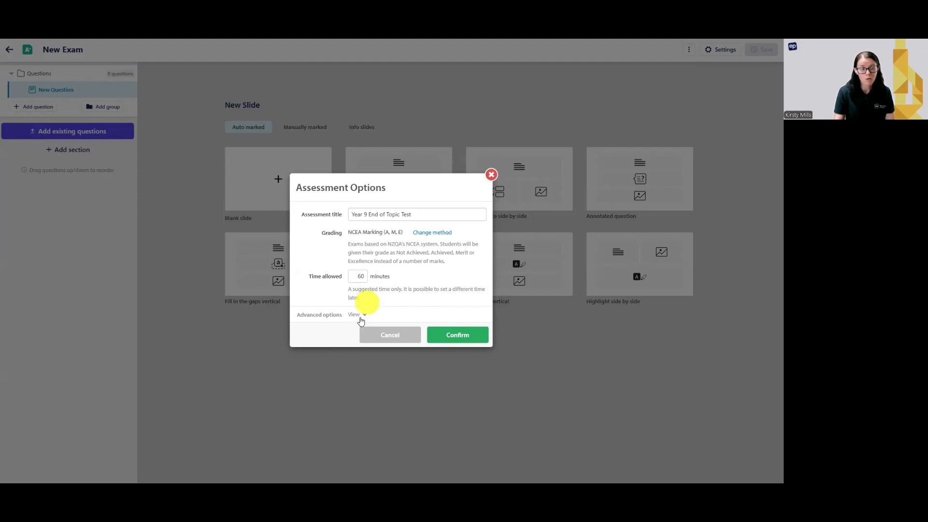
- Turn off hiding of question names, enable the basic calculator and apply the assessment options
left_click(358, 317)
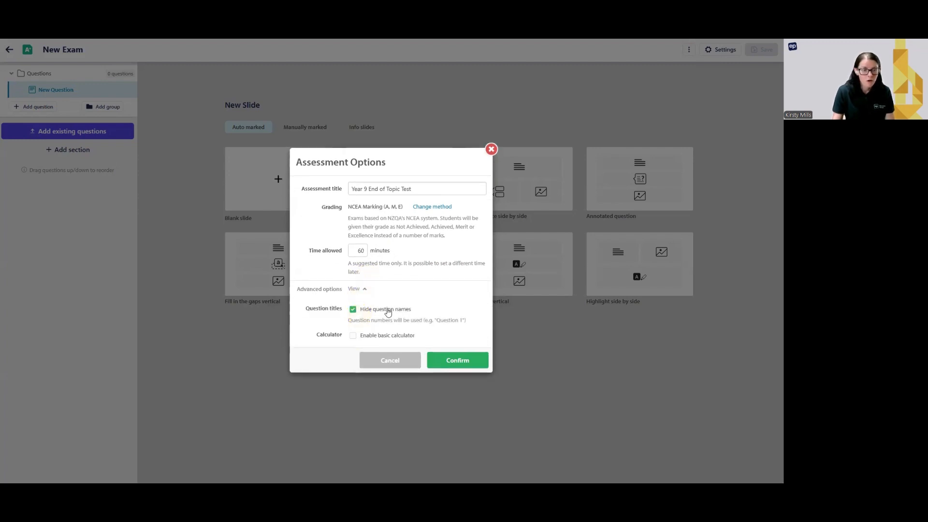
left_click(352, 310)
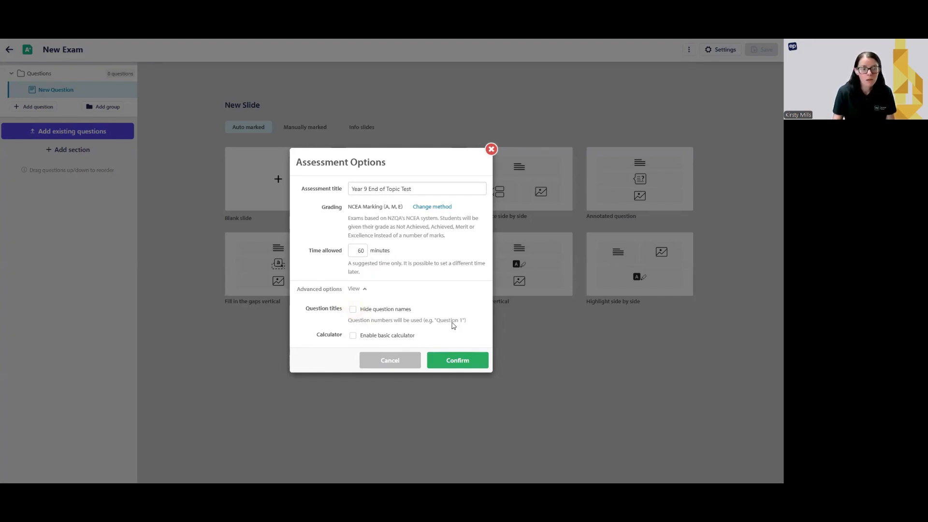
left_click(353, 335)
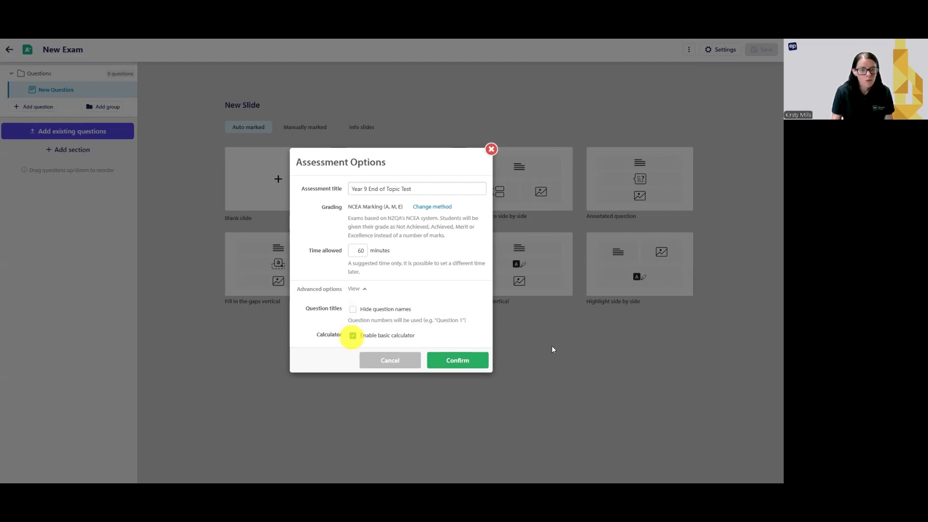
left_click(452, 363)
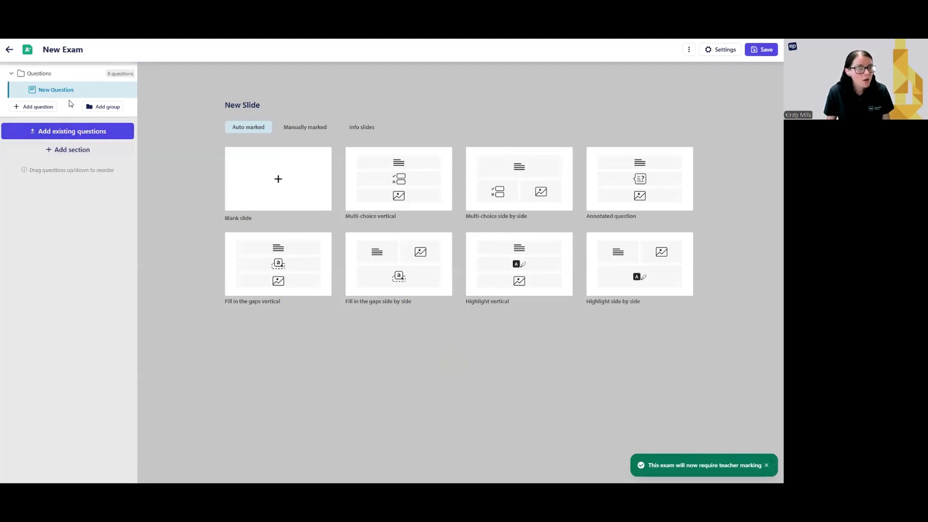
- Add three new sections to the exam below the existing Questions section
left_click(74, 150)
left_click(70, 170)
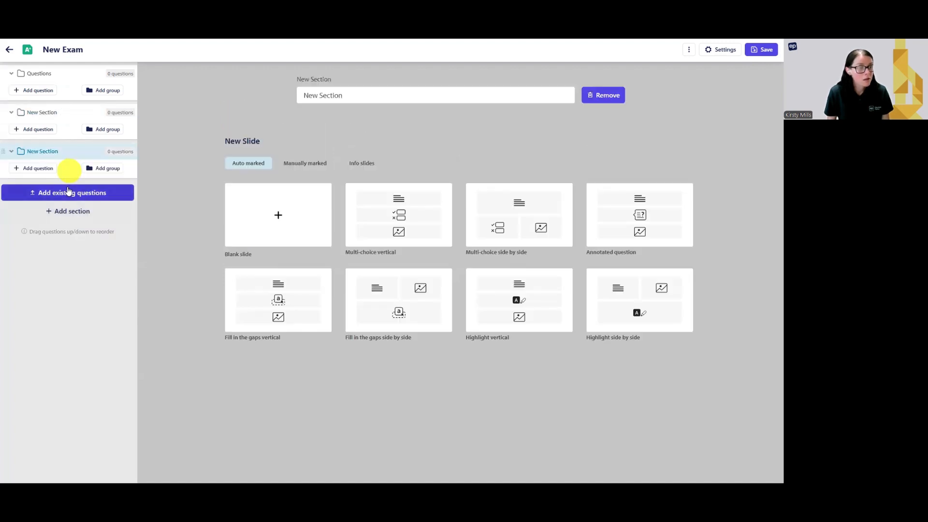
left_click(59, 211)
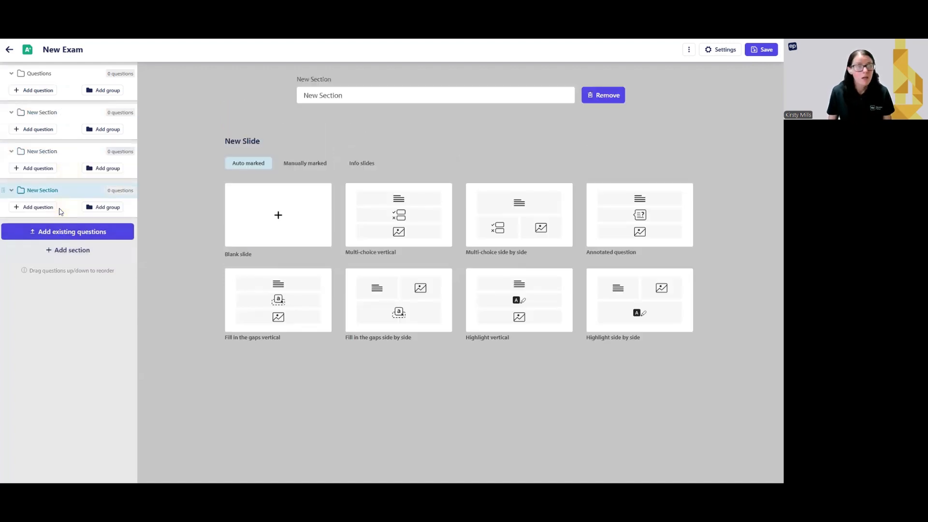
- Rename the Questions section as Cover Page
left_click(42, 73)
left_click_drag(355, 95, 299, 95)
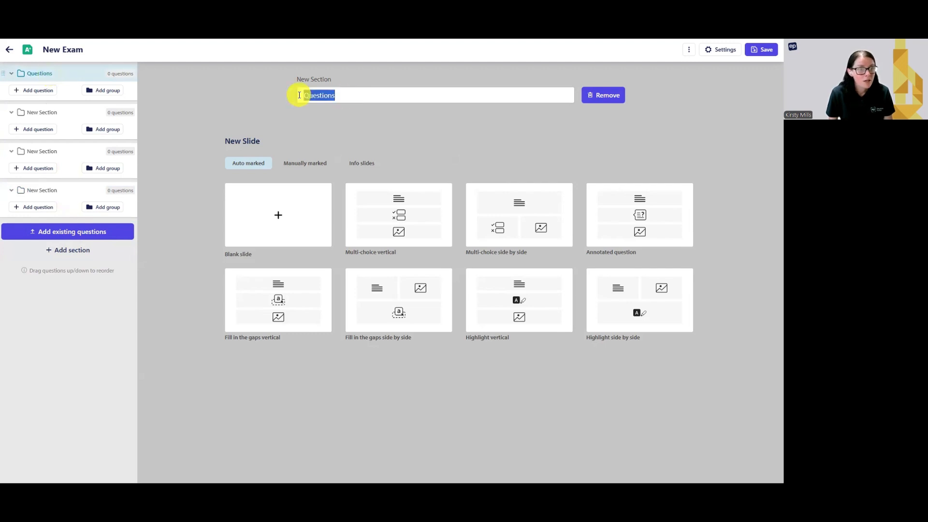
type("Cover Page")
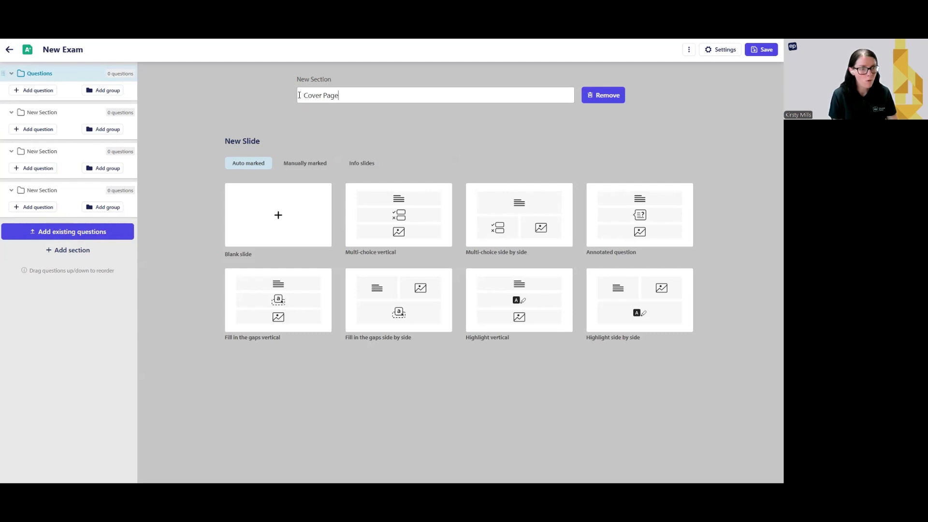
left_click(224, 103)
- Rename the first two new sections as Question 1 and Question 2
left_click(42, 112)
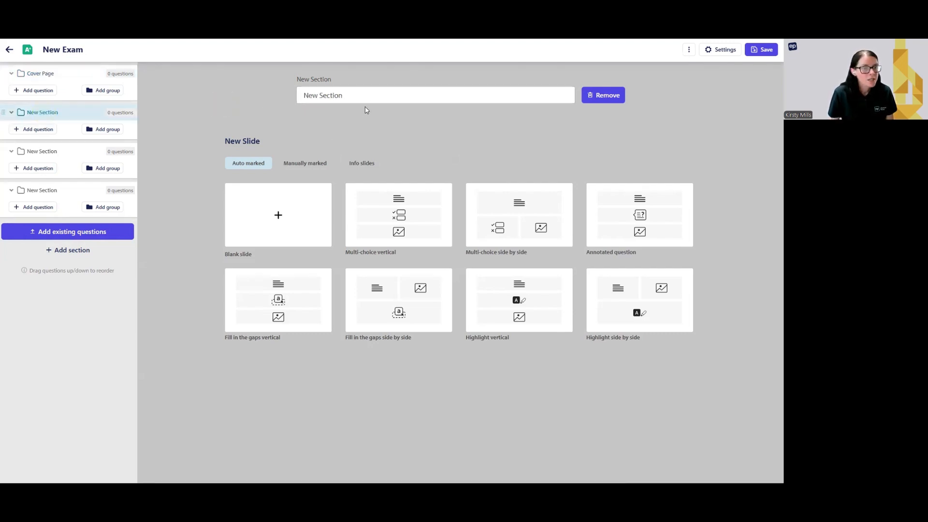
left_click_drag(370, 95, 267, 99)
type("Question")
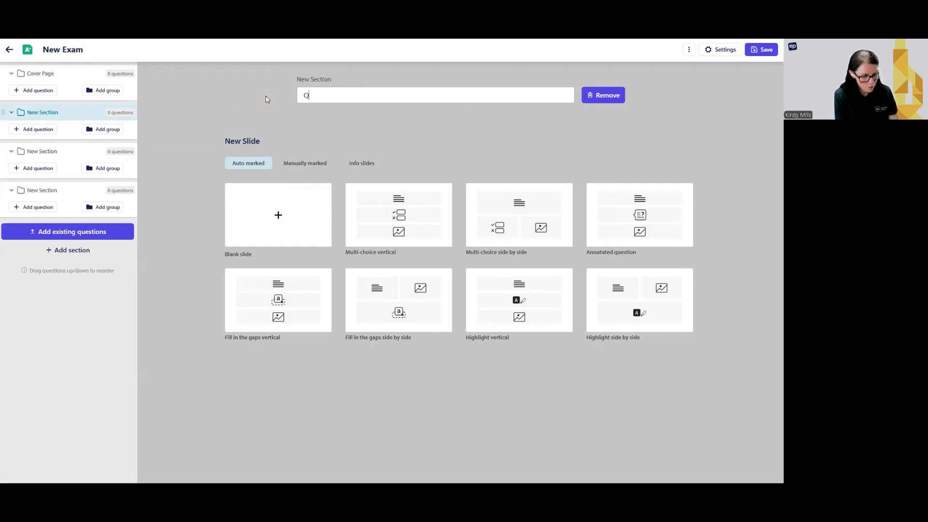
type("1")
left_click(89, 151)
left_click_drag(305, 96, 284, 97)
type("Question 2")
- Rename the last new section as Question 3
left_click(62, 189)
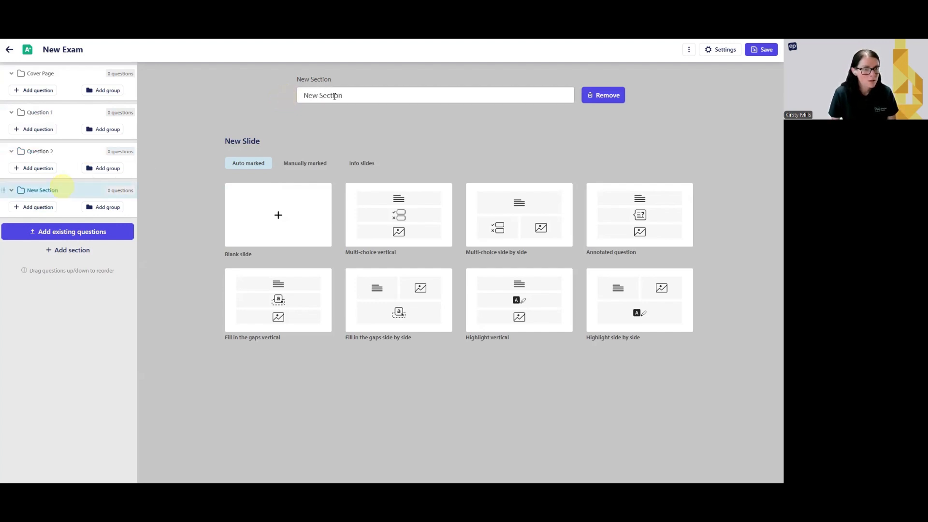
left_click_drag(343, 96, 273, 99)
type("Questi")
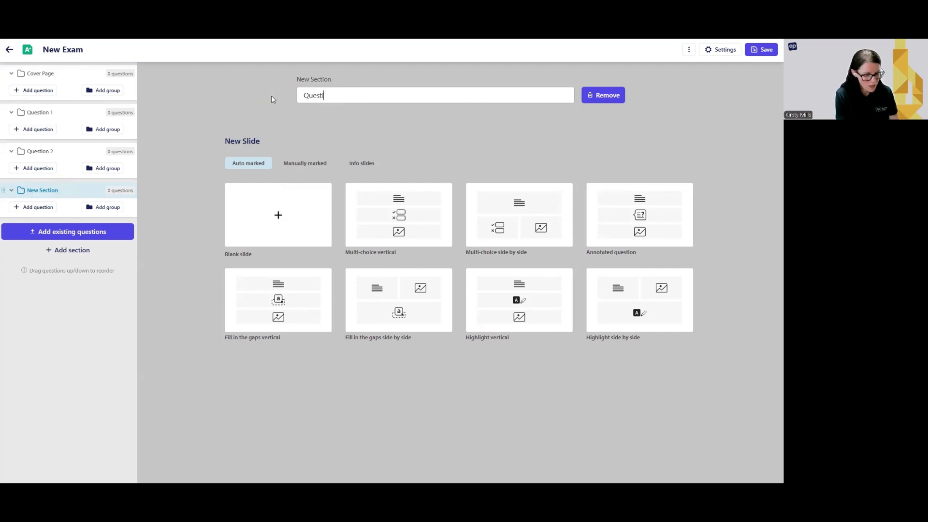
type("on 3")
left_click(218, 115)
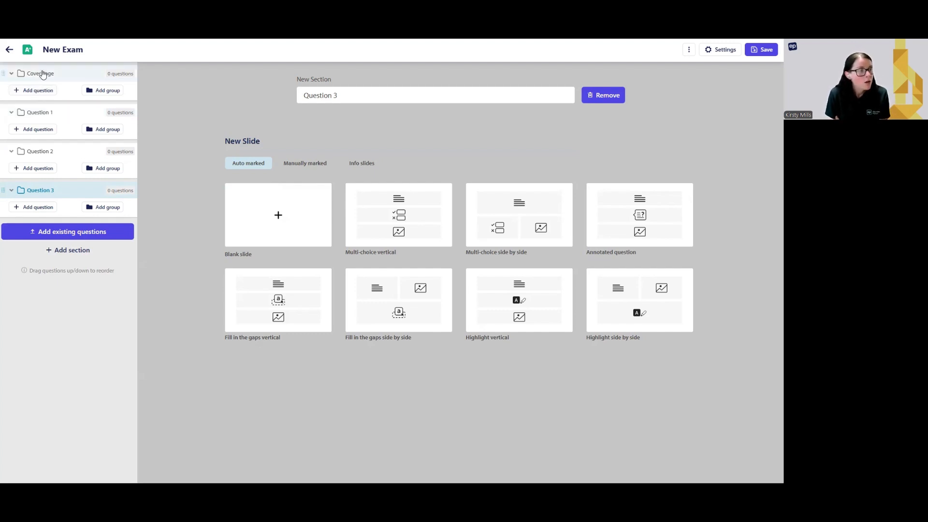
- Add a blank slide to the Cover Page section and insert the EP logo image, found in the Media Gallery by searching "logo"
left_click(45, 95)
left_click(265, 197)
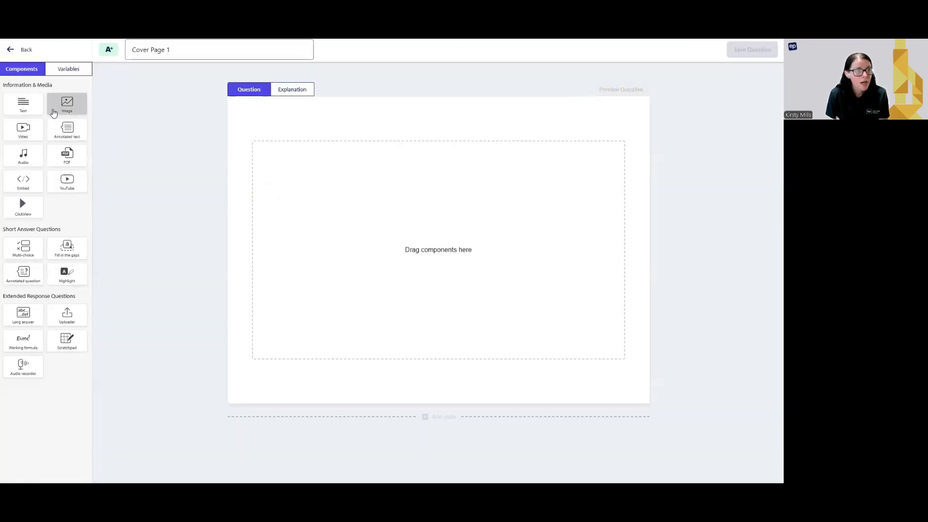
left_click_drag(66, 104, 381, 186)
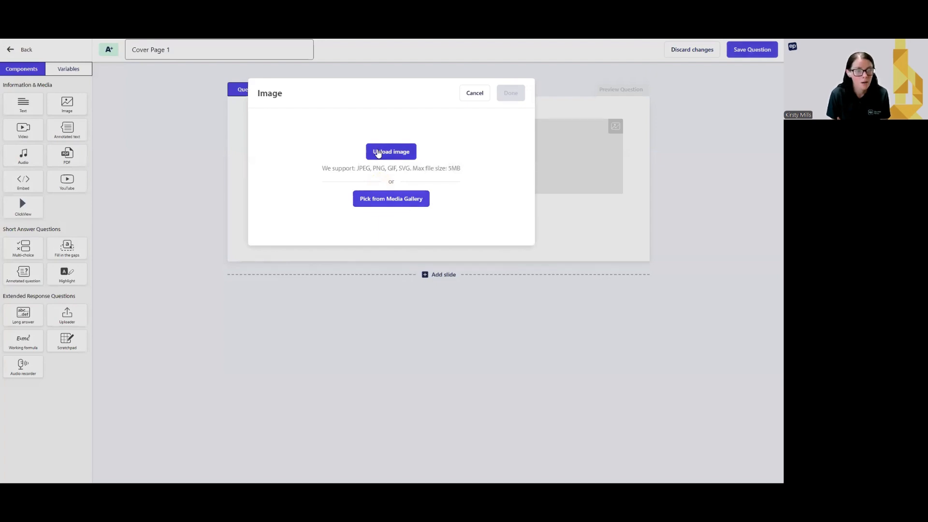
left_click(393, 202)
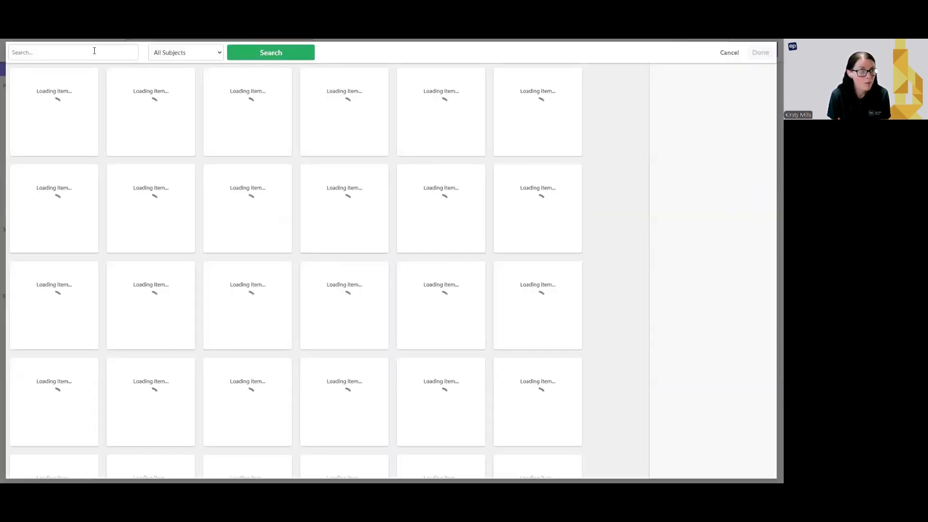
left_click(92, 52)
type("logo")
key("Return")
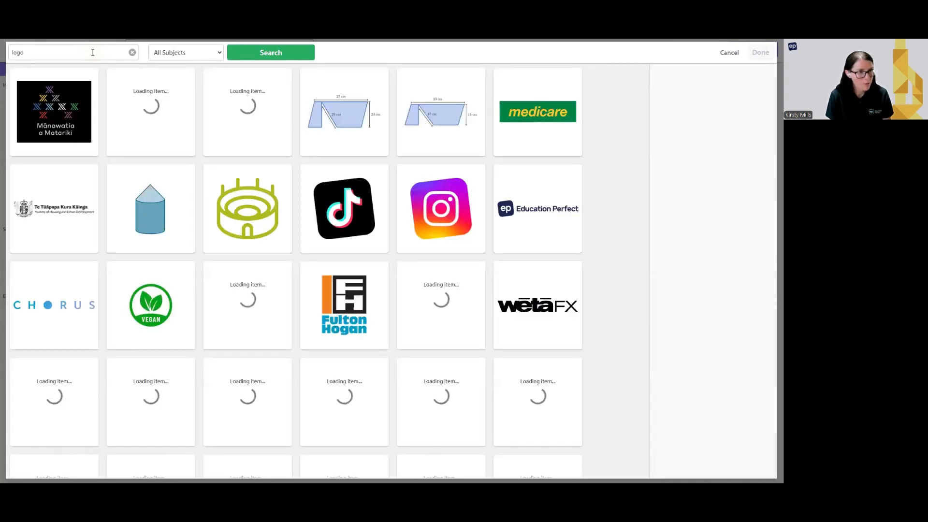
left_click(535, 227)
left_click(760, 52)
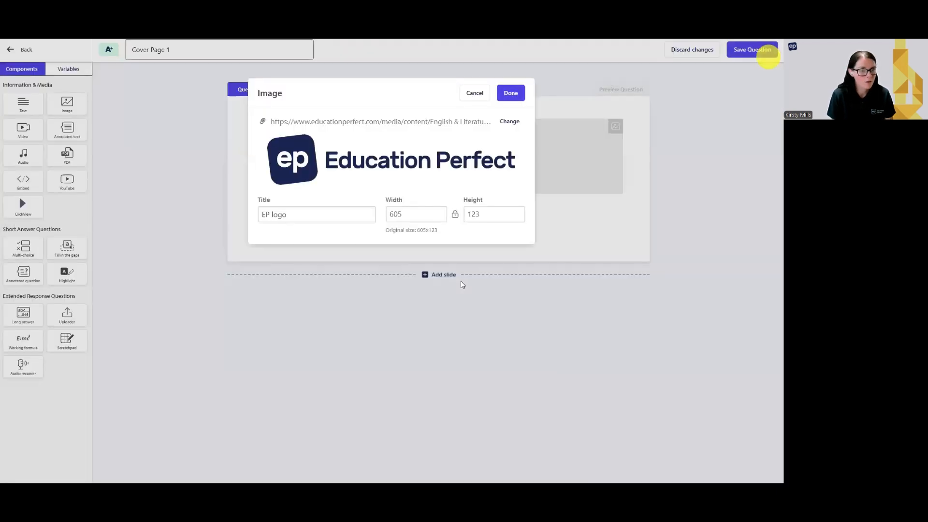
left_click(509, 93)
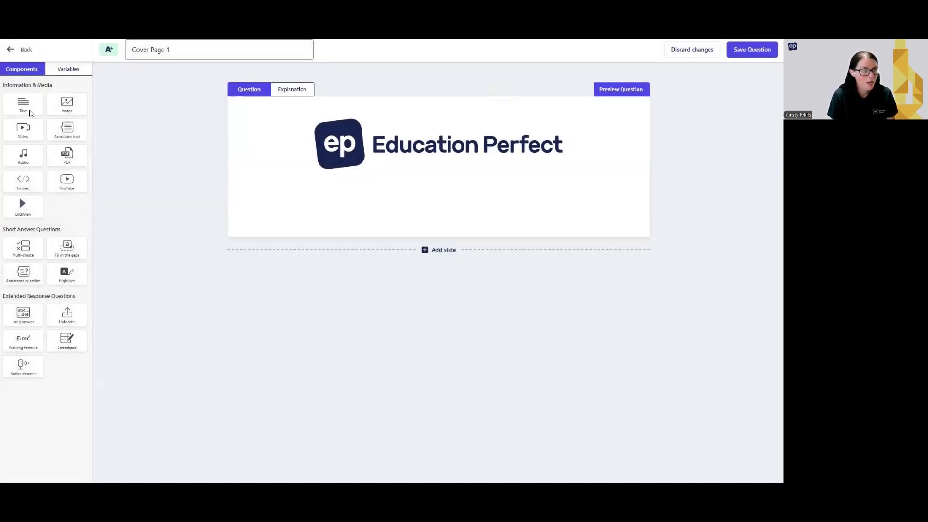
- Add a text component below the logo reading "Year 9 End of Topic Test" and, after two blank lines, "Assessment instructions"
left_click_drag(29, 116, 319, 203)
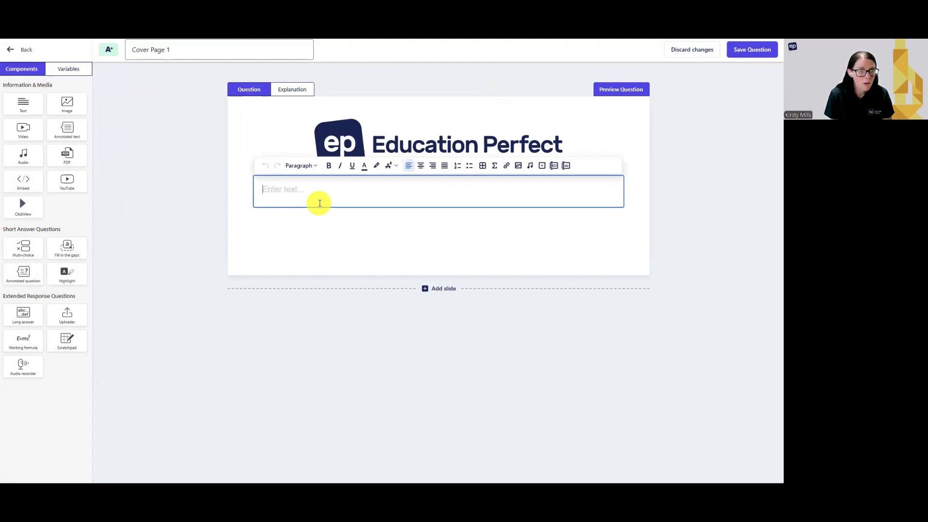
type("Year 9 End ")
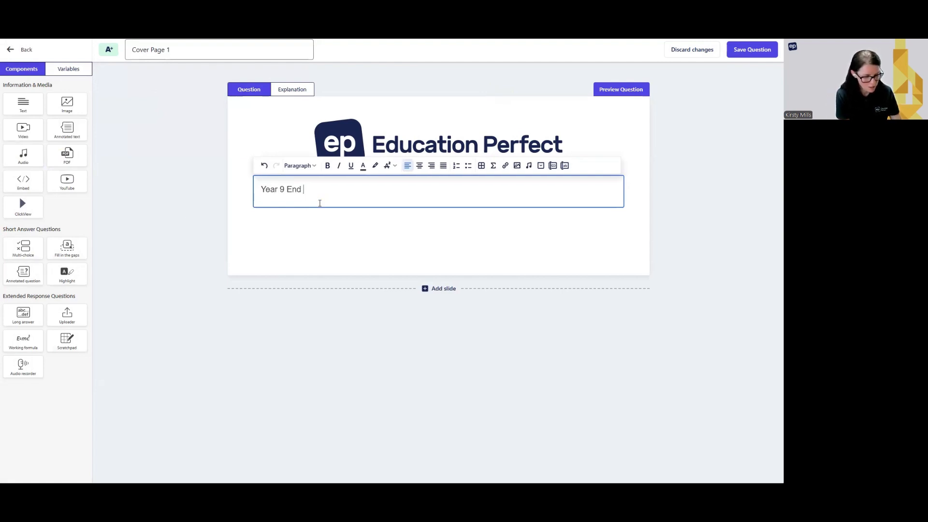
type("of Topic Tes")
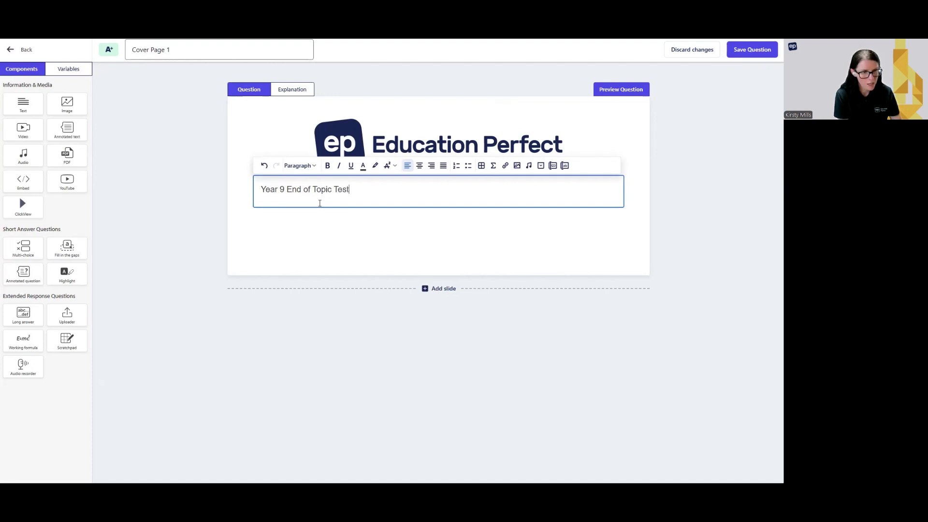
type("t")
key("Return")
key("Return")
key("Return")
type("Assessment instructions")
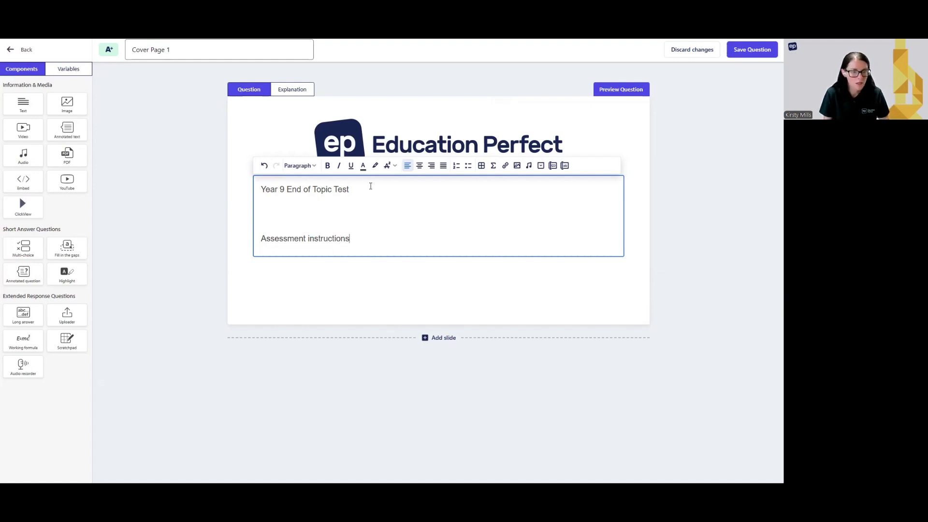
- Format the "Year 9 End of Topic Test" line as Heading 1 and centre both it and the "Assessment instructions" line
left_click(333, 189)
left_click(296, 166)
left_click(310, 203)
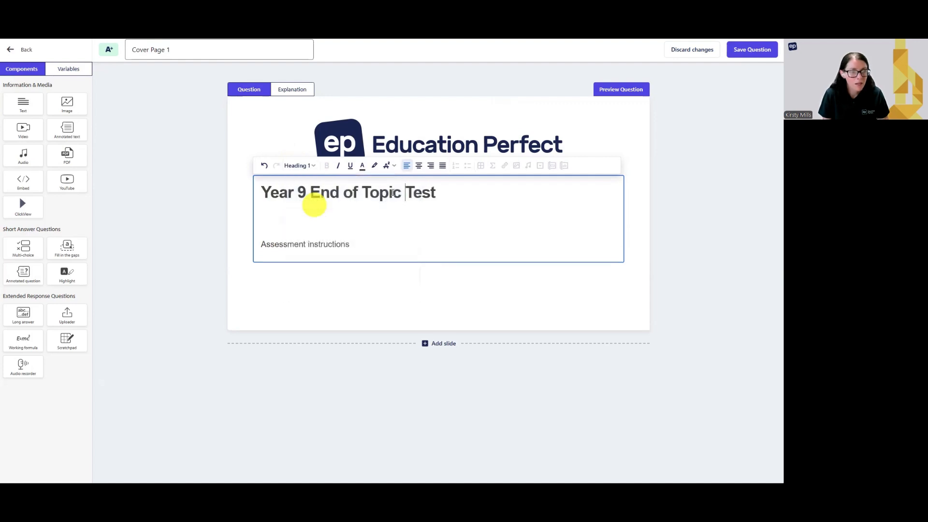
left_click(419, 165)
left_click(316, 243)
left_click(419, 165)
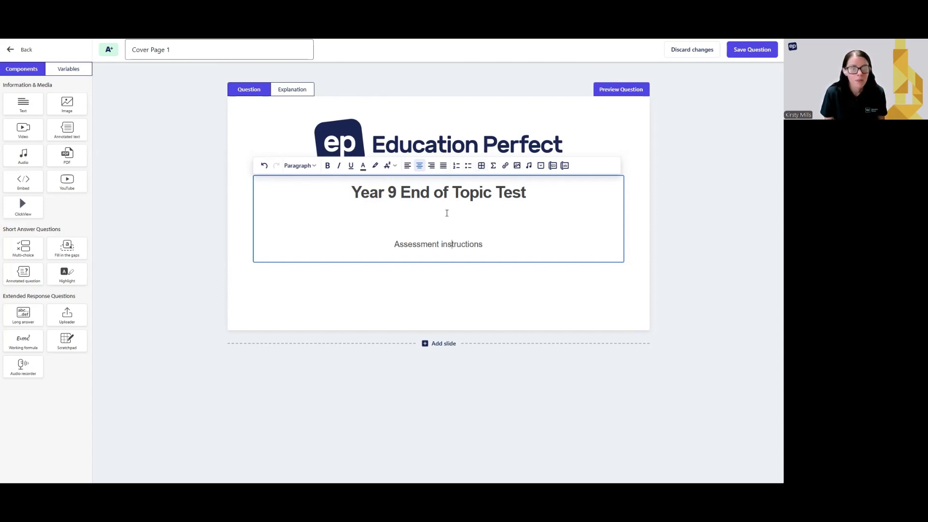
- Insert a 3 x 3 table below "Assessment instructions" and merge the three cells of its first row
left_click(513, 245)
key("Return")
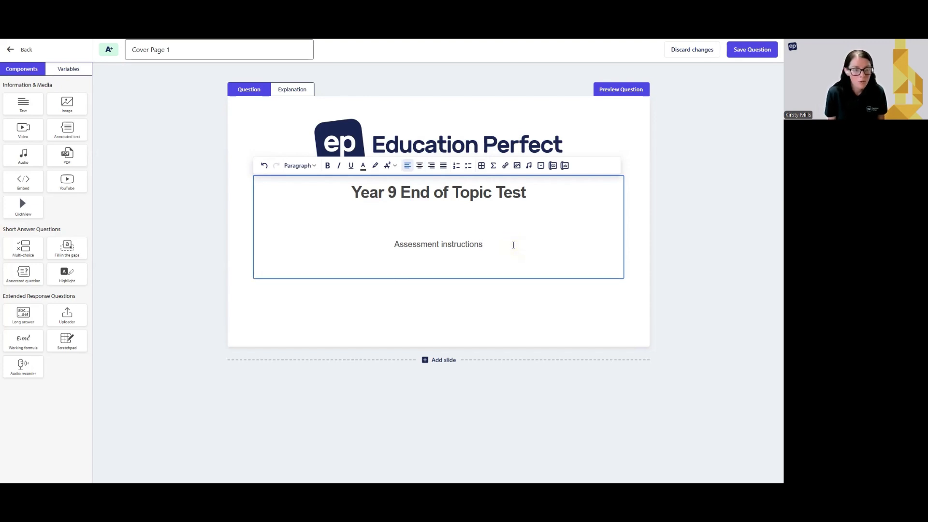
left_click(481, 166)
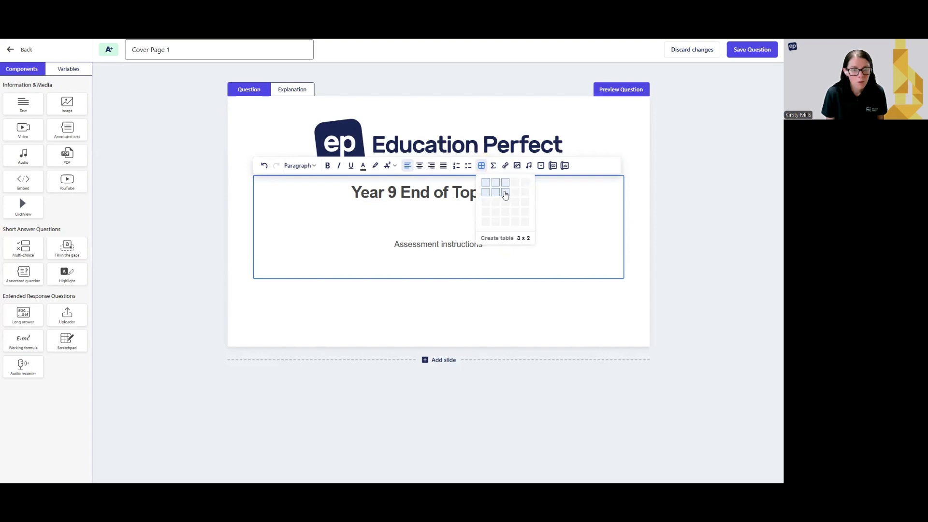
left_click(504, 202)
left_click(398, 262)
left_click_drag(406, 264, 487, 265)
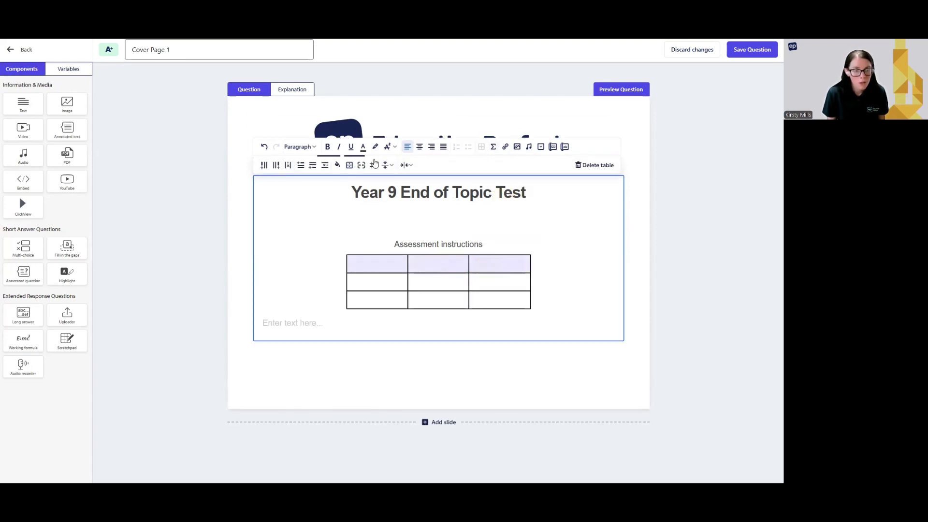
left_click(361, 166)
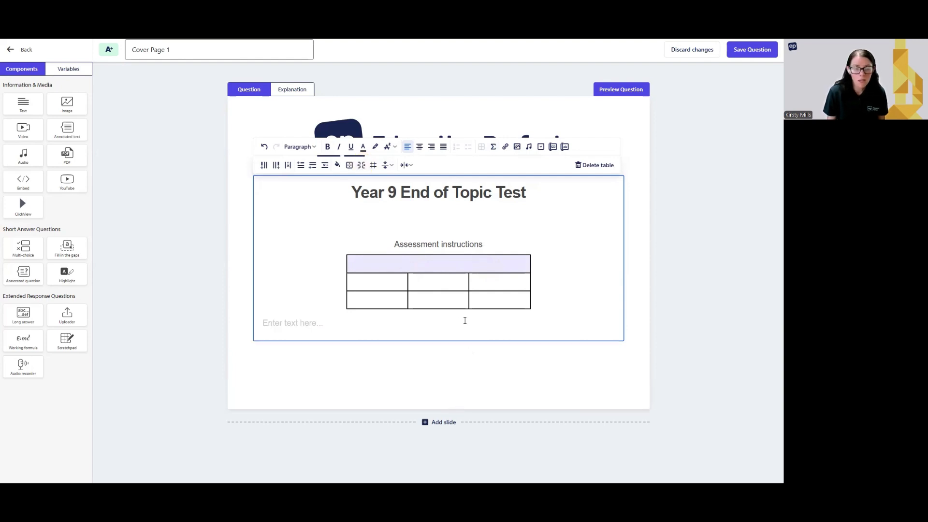
- Hide the border of the assessment instructions table
left_click(391, 290)
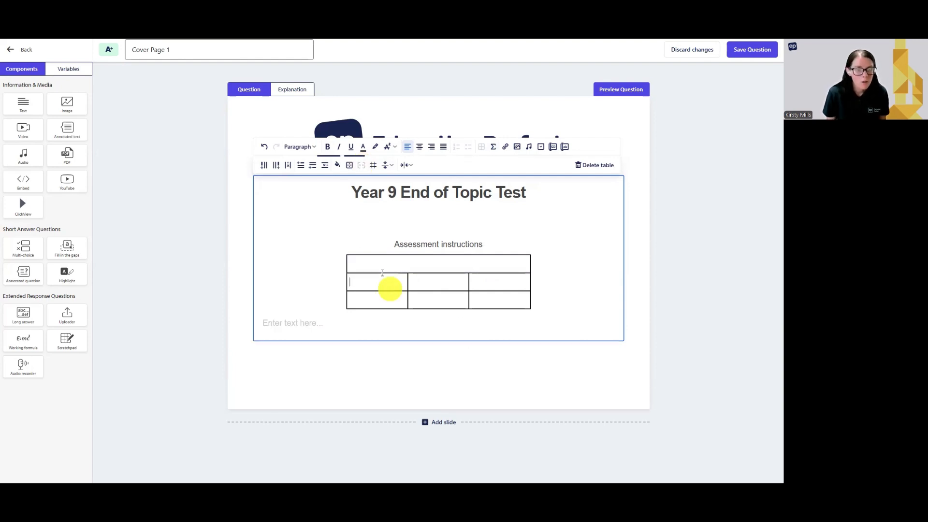
left_click(349, 166)
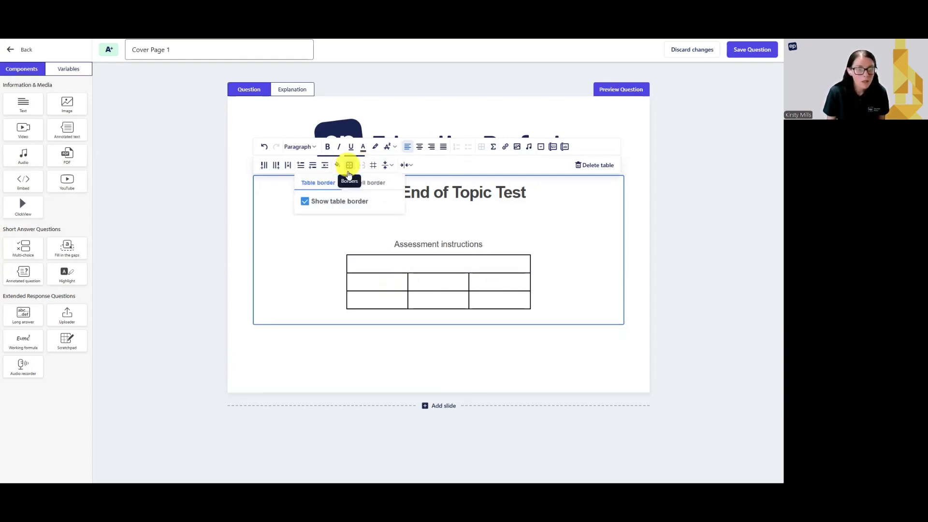
left_click(338, 202)
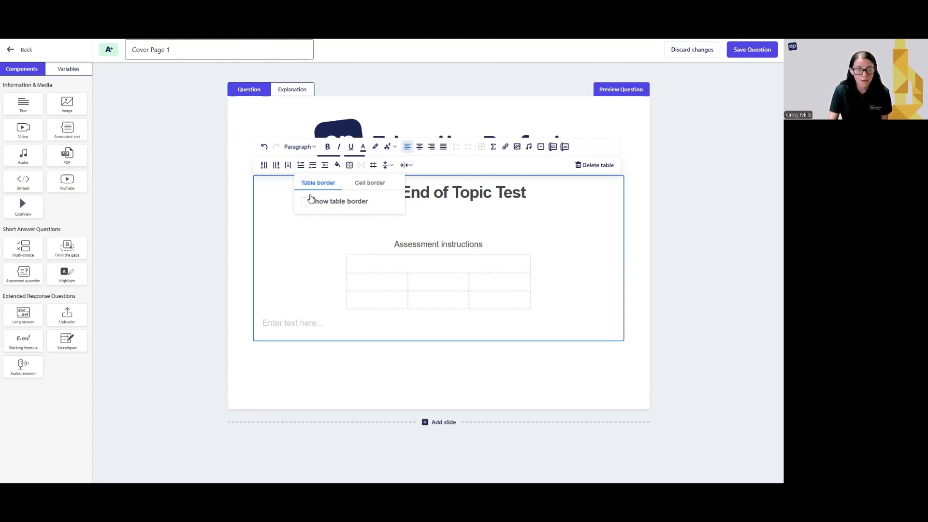
left_click(543, 273)
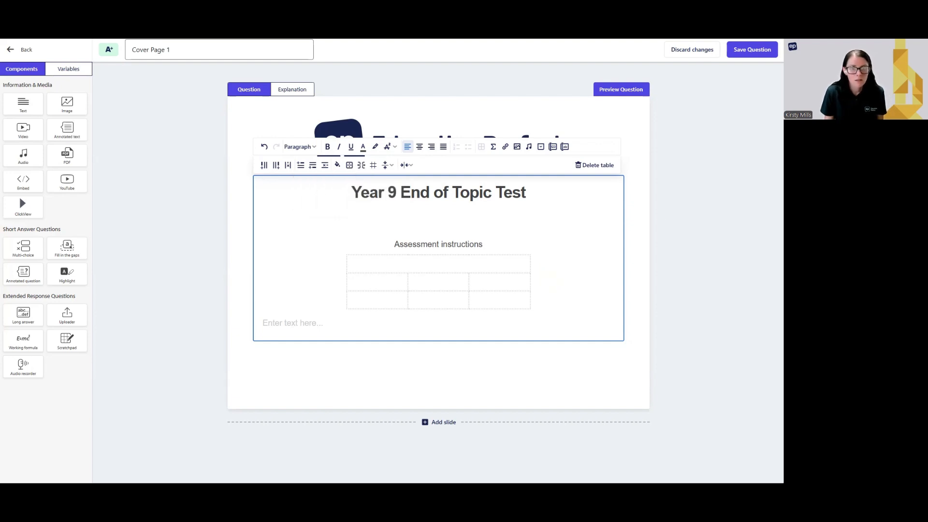
- Rename the slide as Cover Page, save it and return to the exam outline
left_click(763, 54)
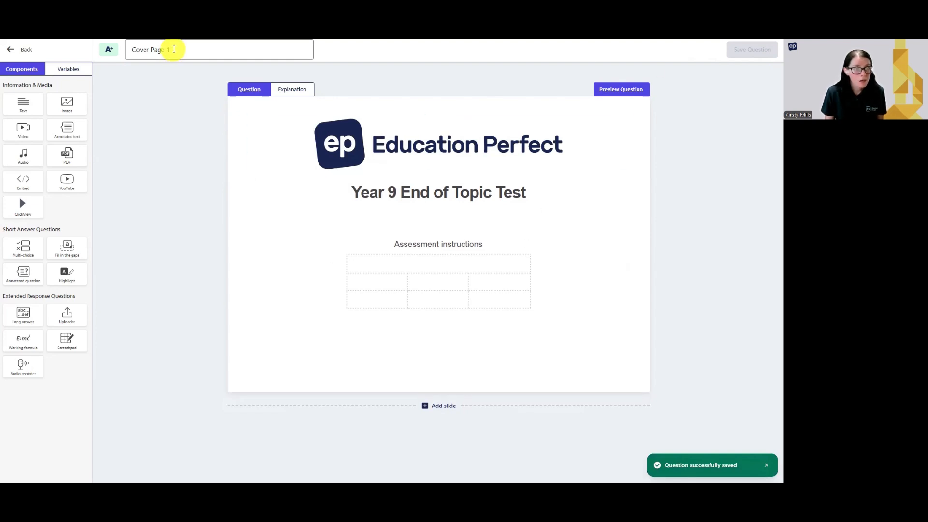
key("BackSpace")
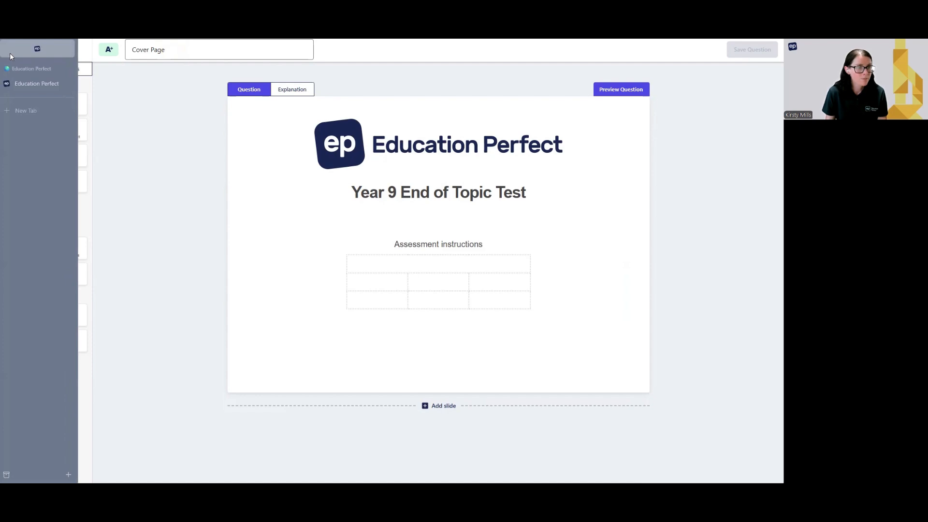
left_click(757, 50)
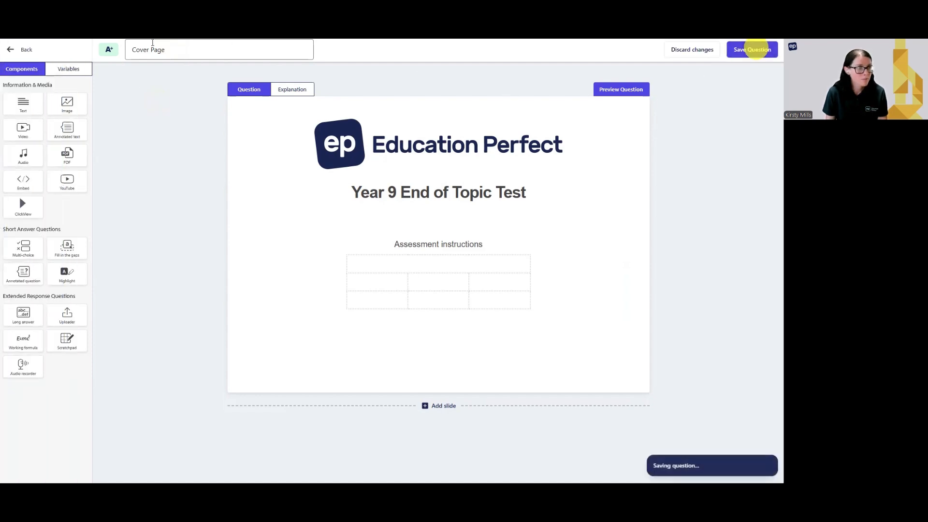
left_click(54, 49)
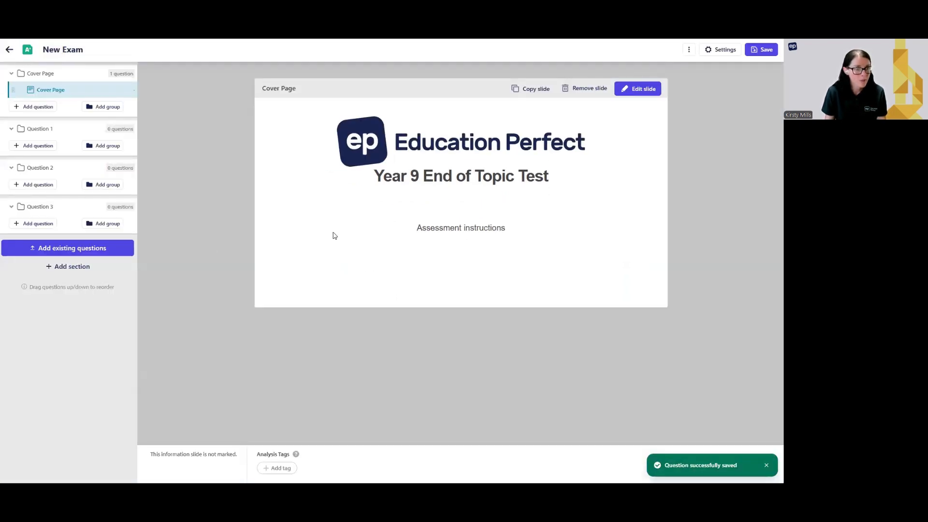
- Add a second blank slide to the Cover Page section and name it "Resource booklet"
mouse_move(135, 94)
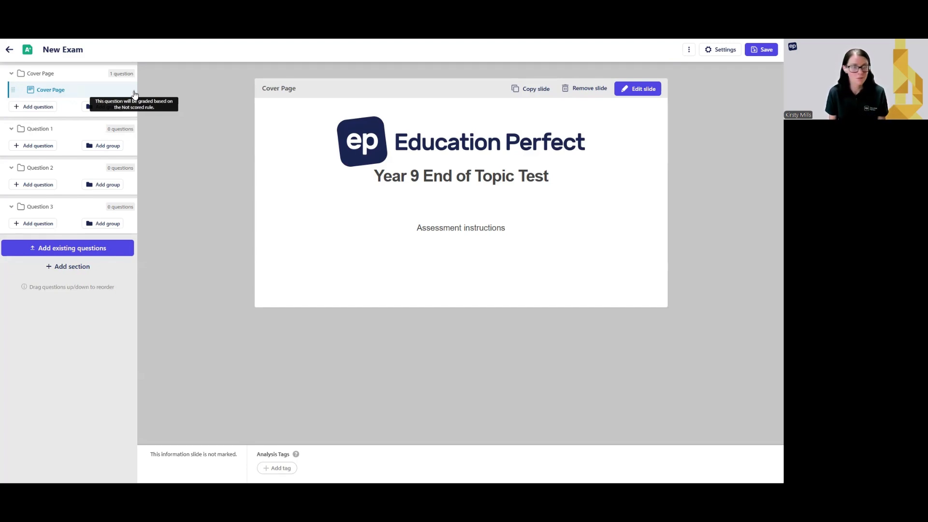
left_click(37, 106)
left_click(279, 186)
left_click_drag(211, 51, 124, 52)
type("Resource book")
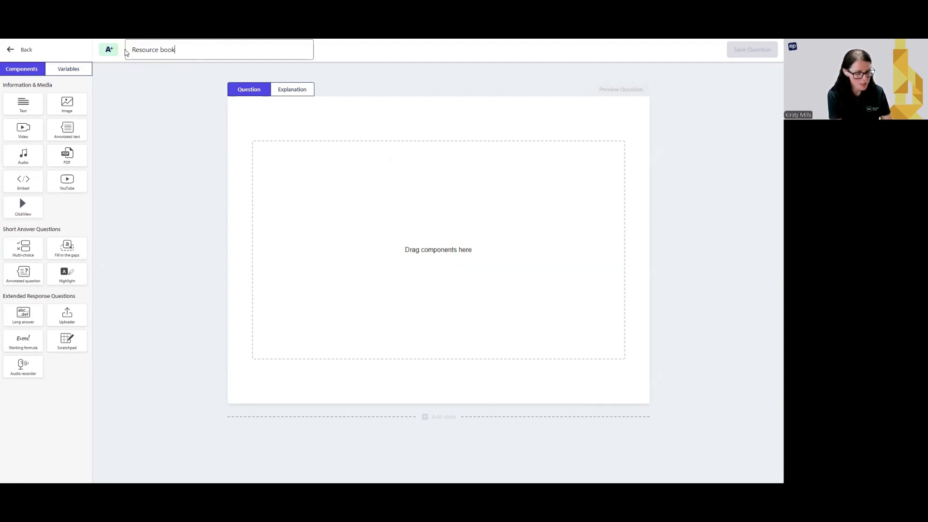
type("let")
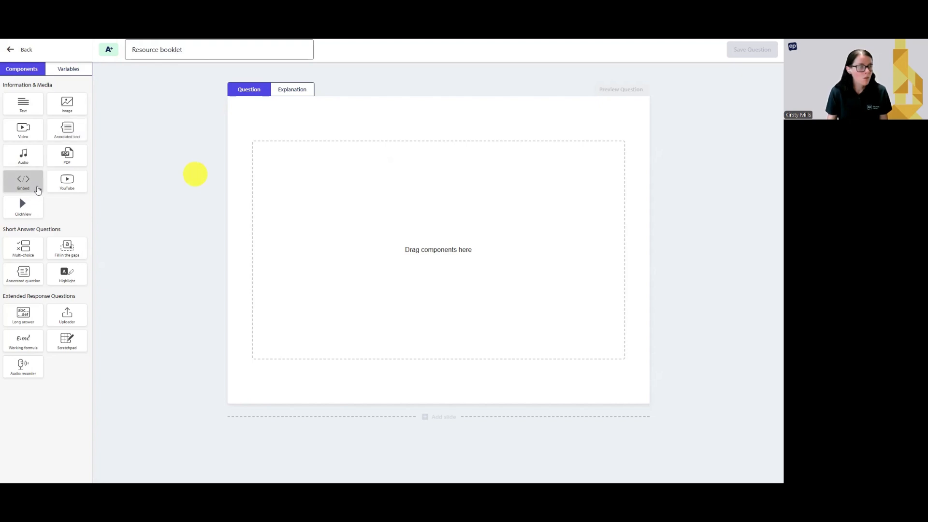
- Insert the PDF "The Periodic Table of Elements" from the Media Gallery, searching "periodic table", and save the Resource booklet slide
left_click_drag(67, 155, 321, 210)
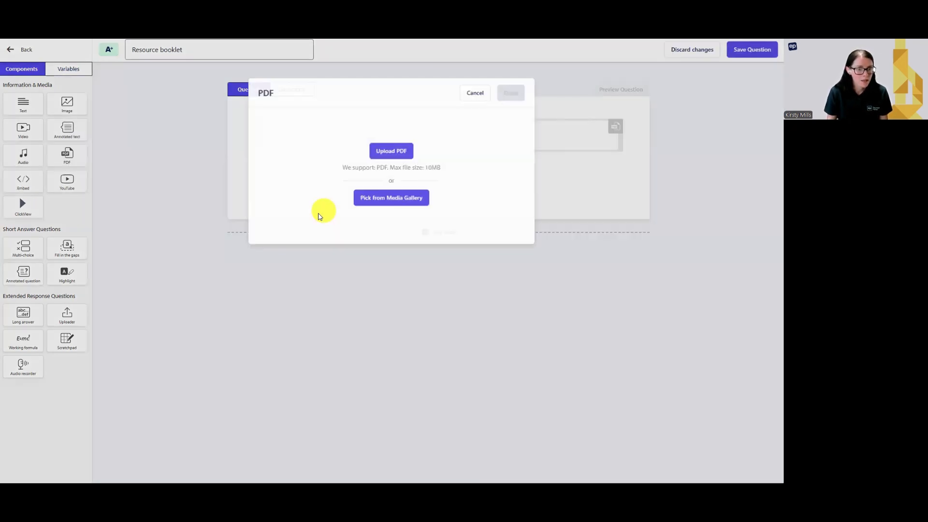
left_click(382, 208)
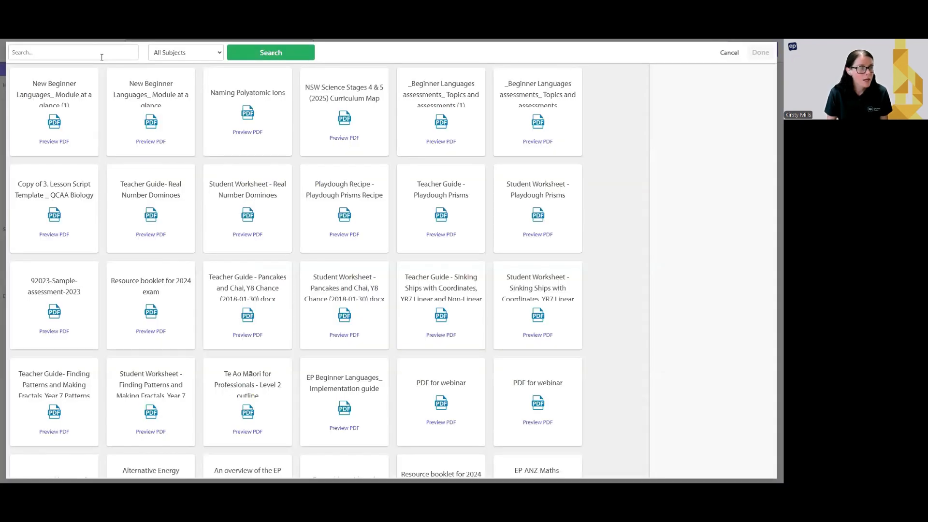
left_click(101, 57)
type("periodic")
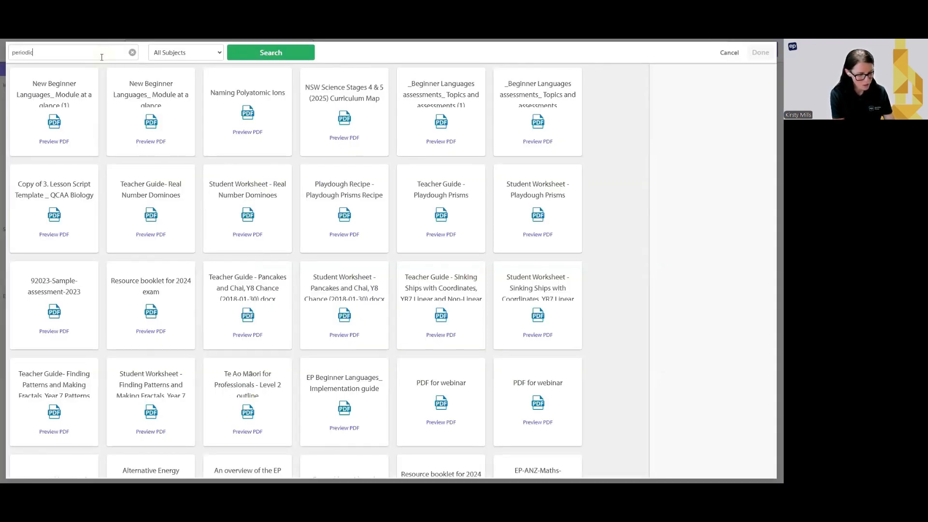
type(" table")
key("Return")
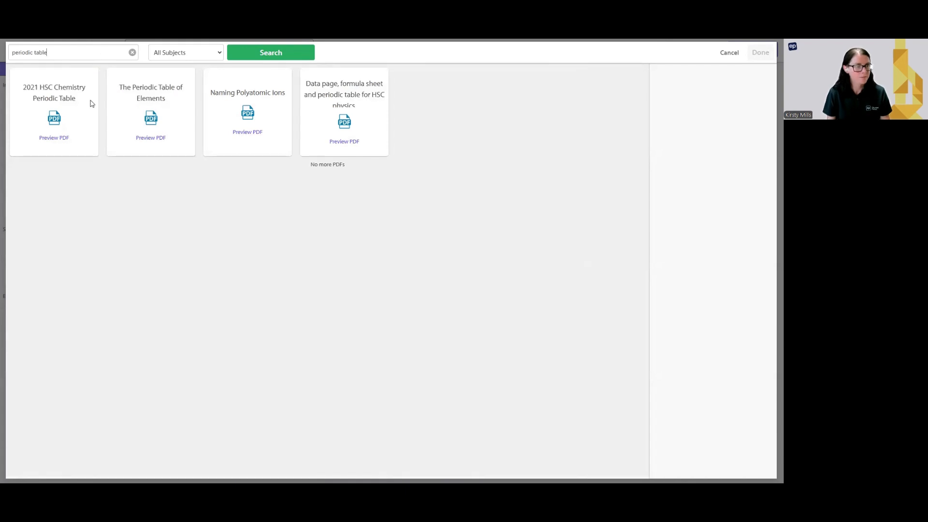
left_click(178, 95)
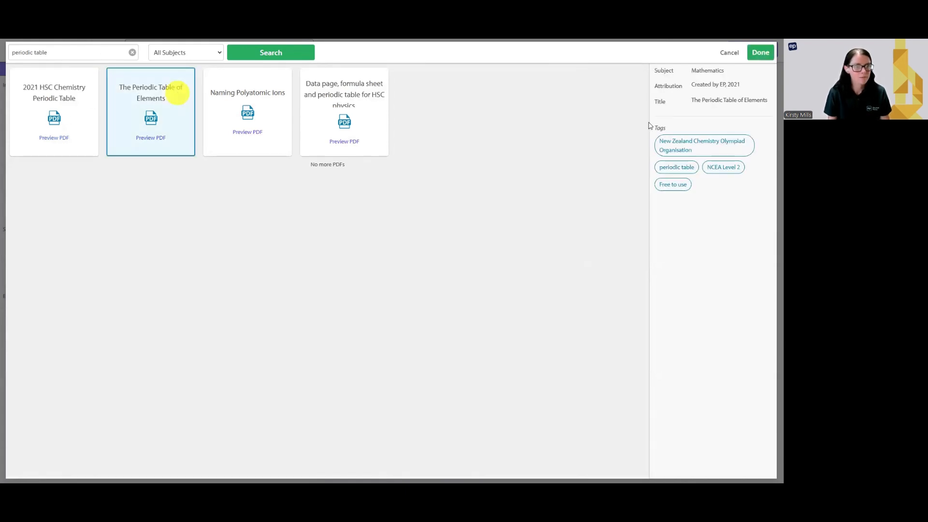
left_click(760, 53)
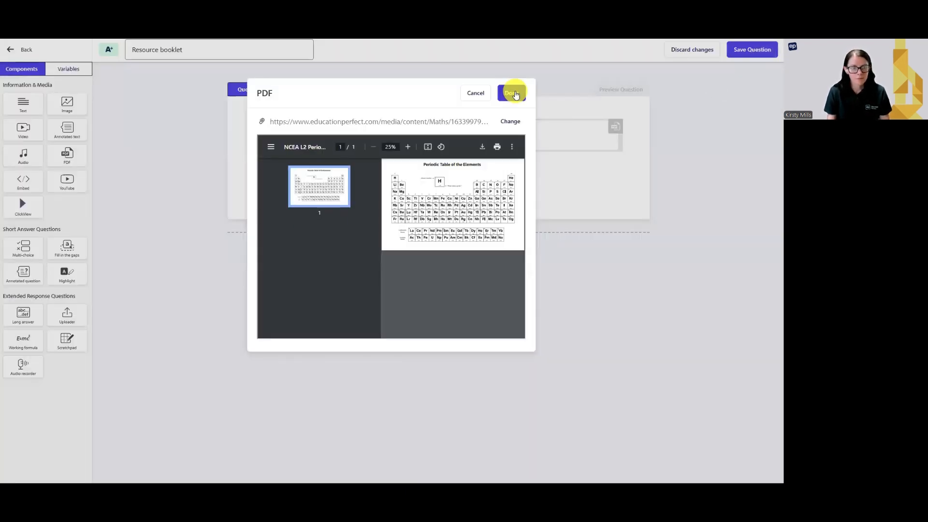
left_click(512, 93)
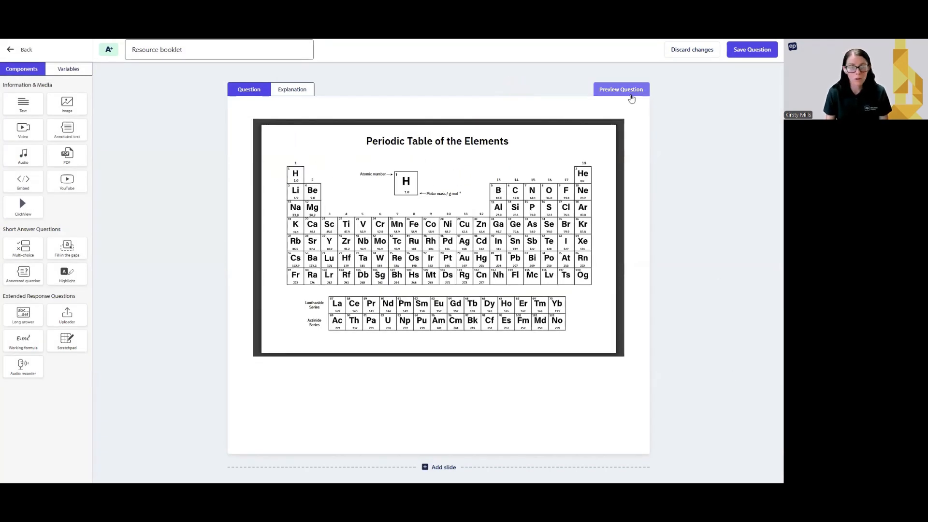
left_click(758, 51)
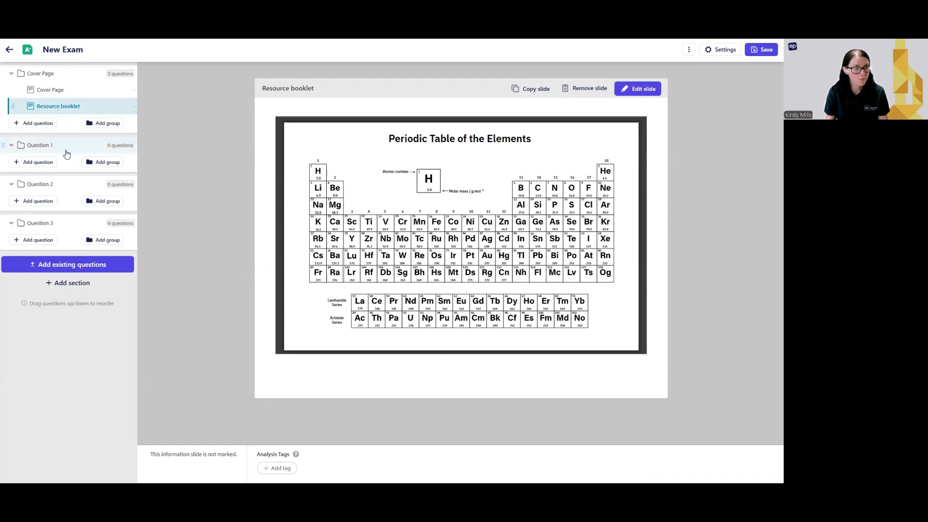
- Add a blank question to the Question 1 section and place a text component in it
left_click(44, 163)
left_click(288, 181)
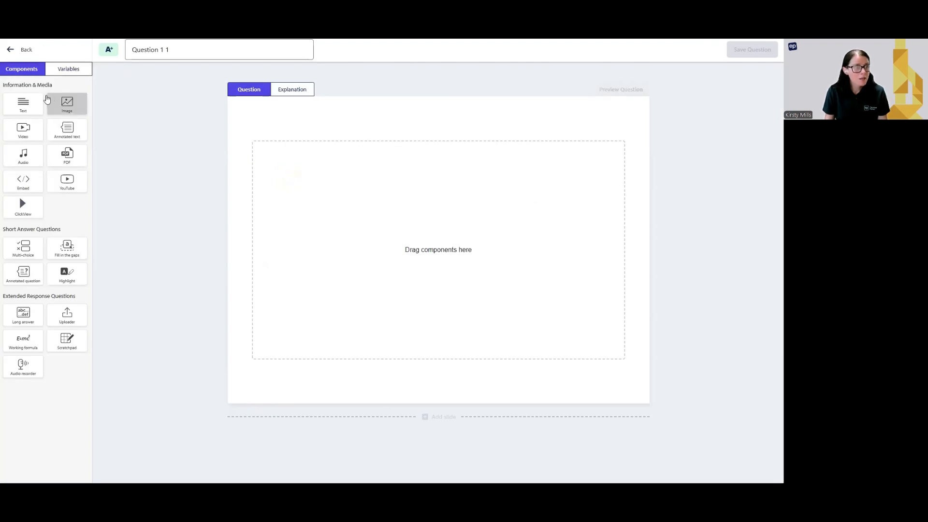
left_click_drag(39, 102, 441, 204)
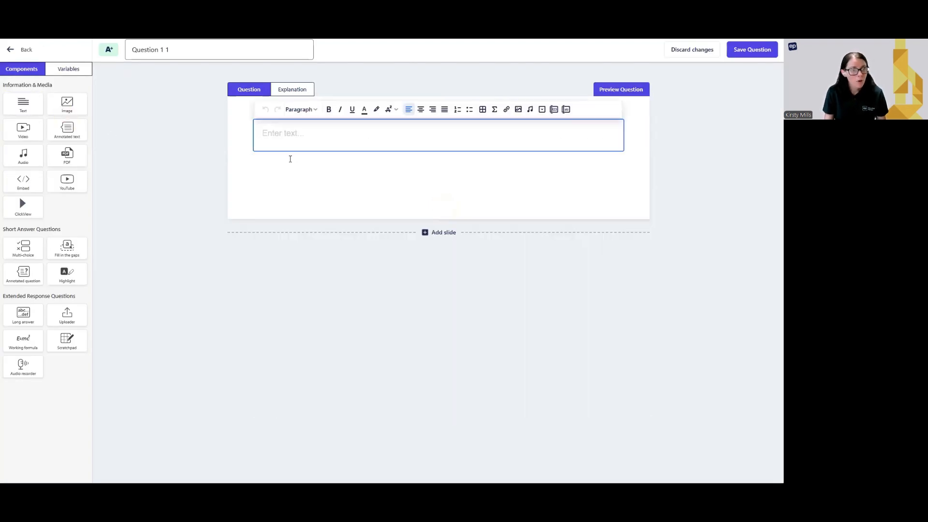
- Insert the "Kākā bird" image into the text component from the Media Gallery, searching "bird"
left_click(518, 111)
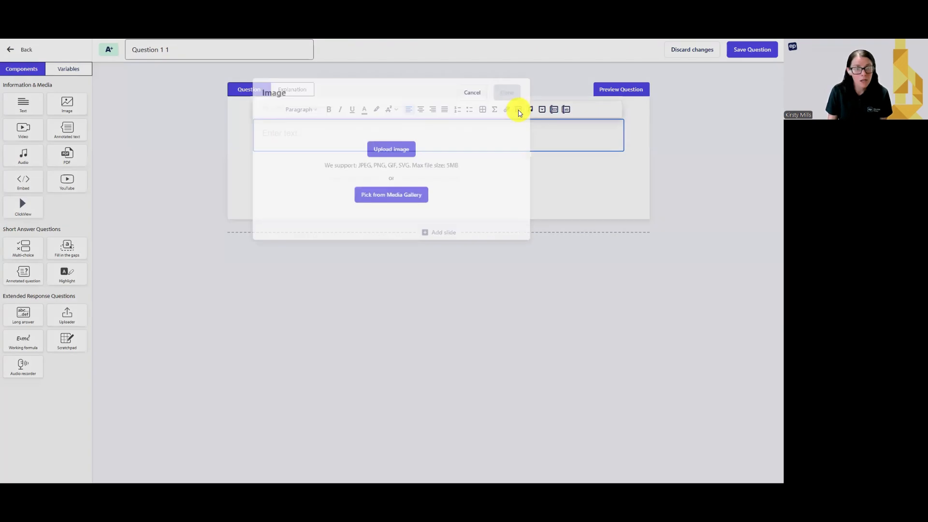
left_click(388, 200)
left_click(95, 51)
type("bird")
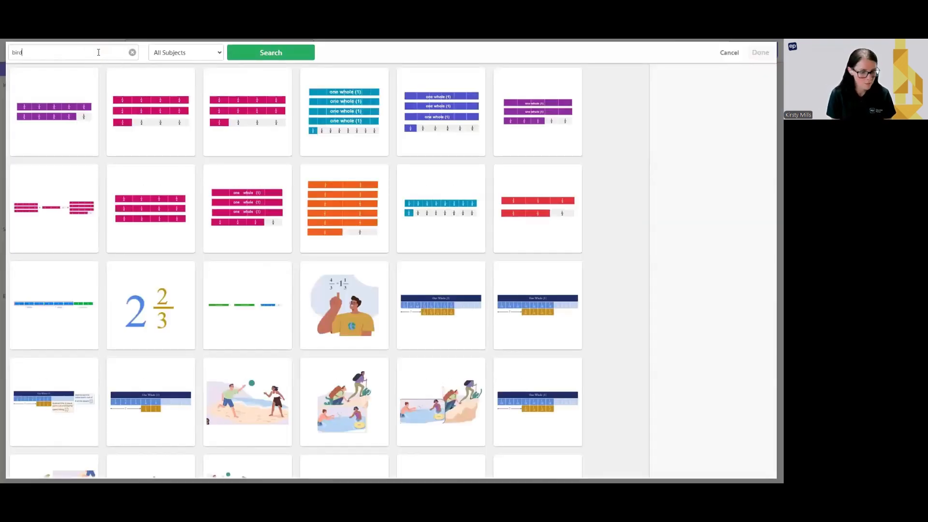
key("Return")
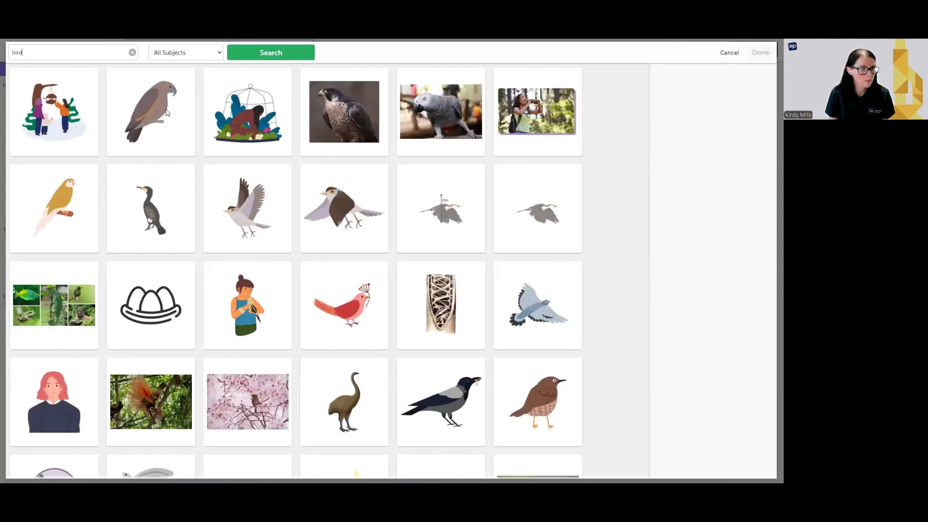
left_click(165, 113)
left_click(754, 51)
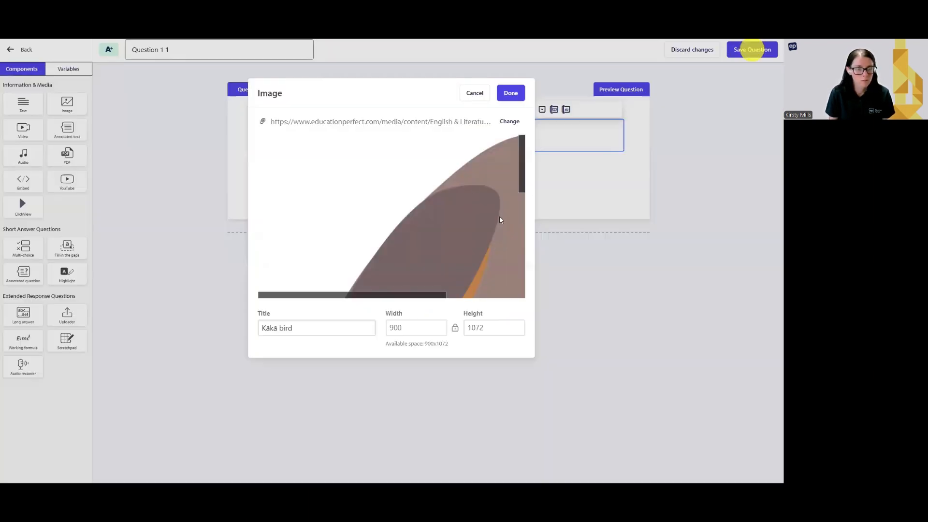
left_click(510, 93)
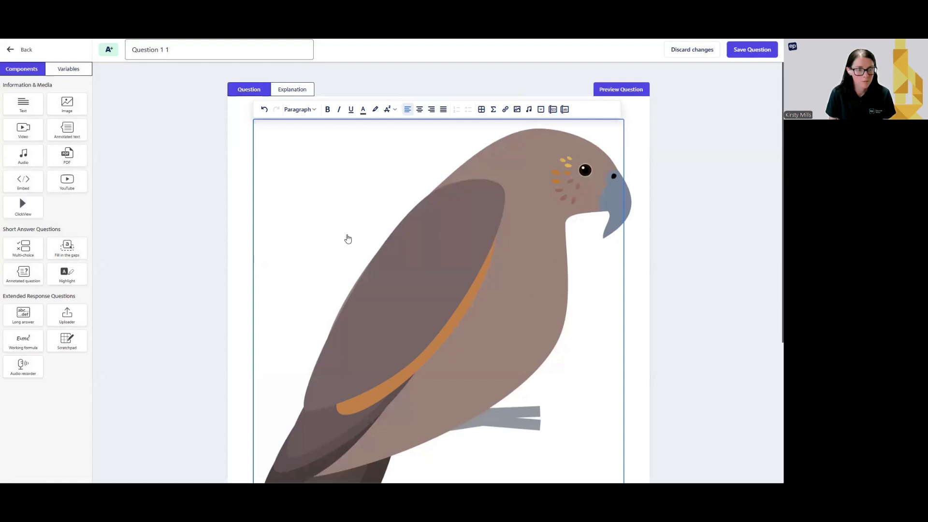
- Resize the bird image to a width of 300 with its proportions locked
left_click(485, 273)
scroll(529, 314, "down", 3)
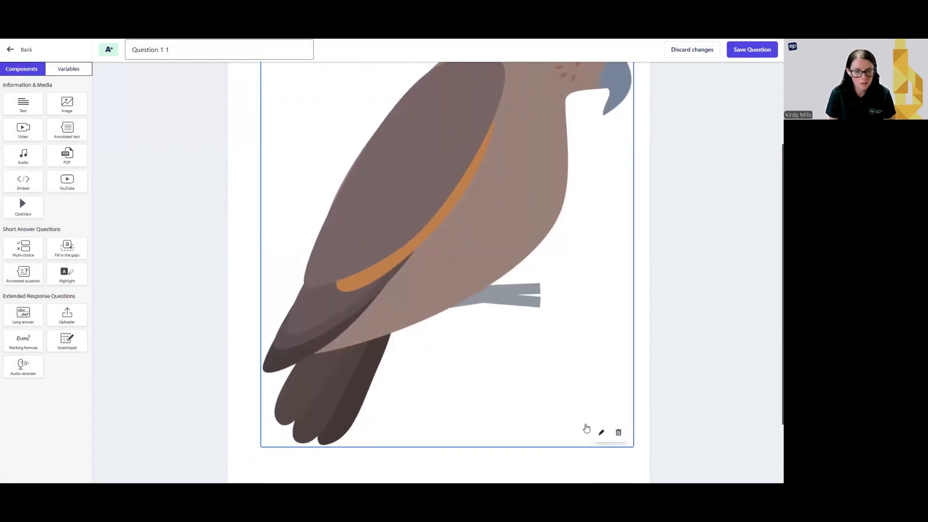
left_click(601, 432)
double_click(414, 329)
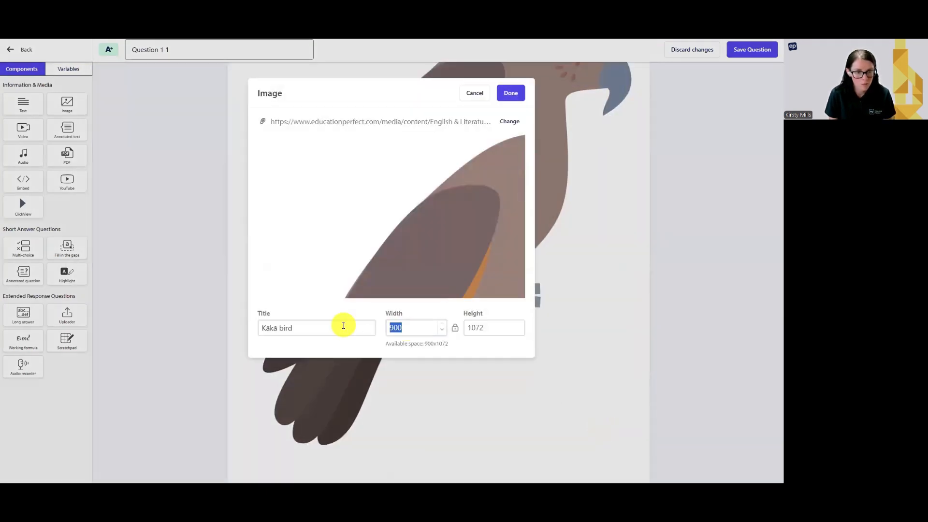
type("300")
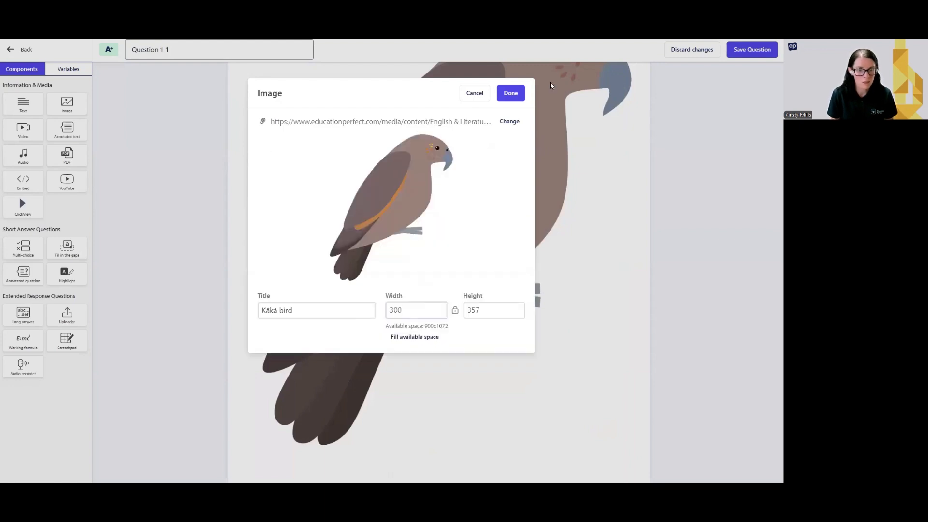
left_click(521, 95)
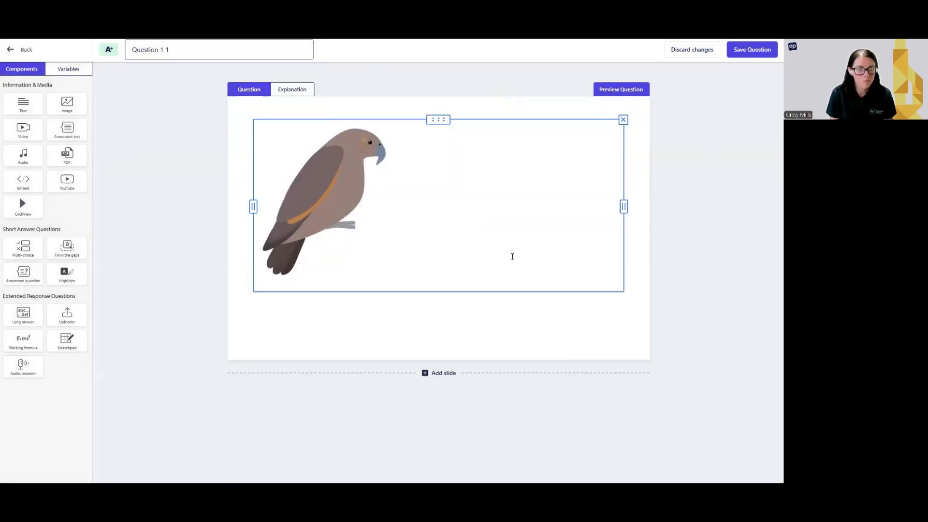
- Add the line "Identify the key adapatations of this bird and explain how it aids in survivial" above the bird image
left_click(513, 253)
key("Left")
key("Left")
key("Return")
key("Up")
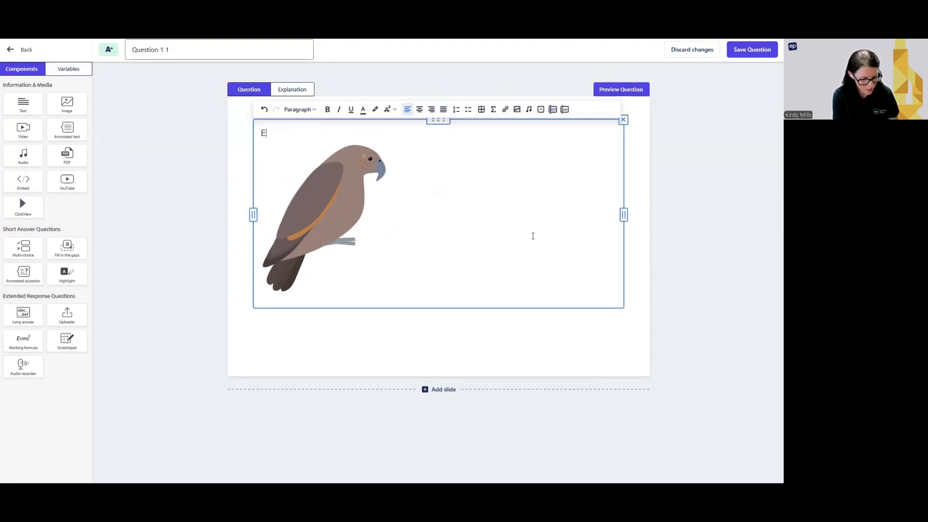
type("Identify")
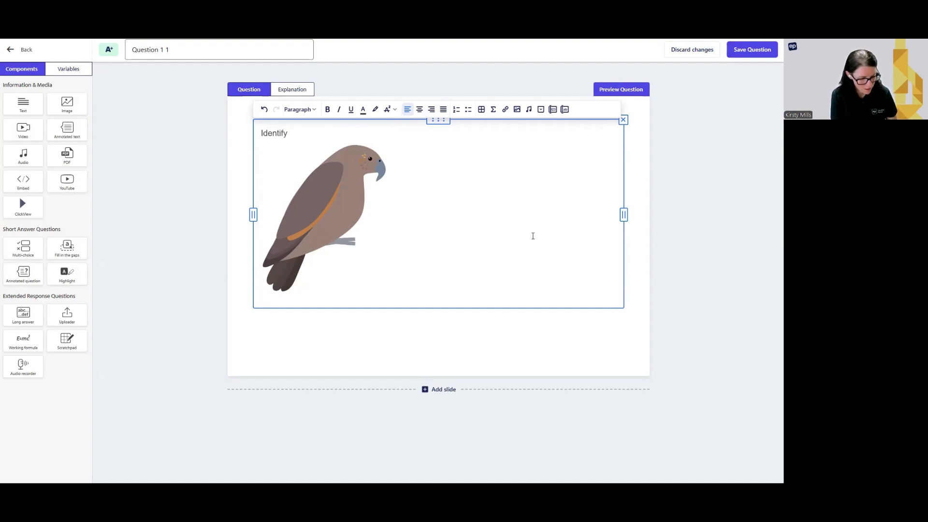
type(" the key adapatations o")
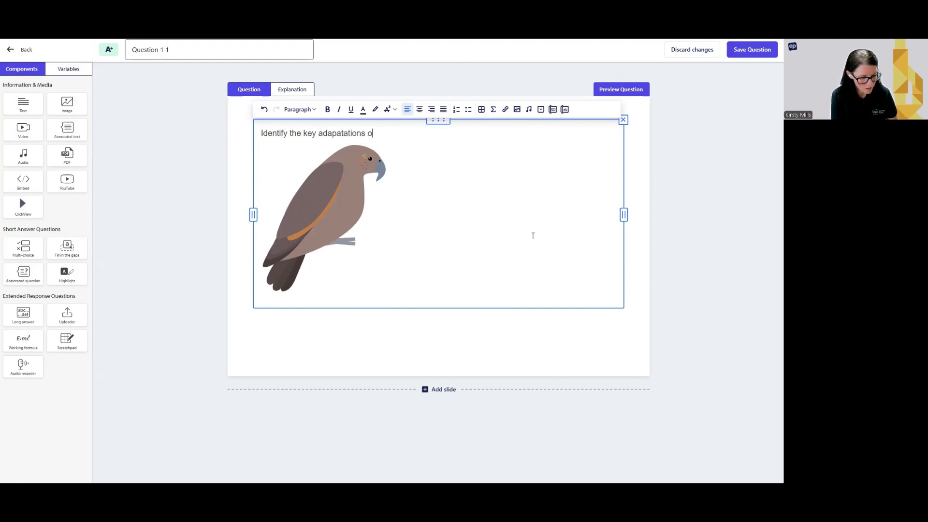
type("f this bird and explain h")
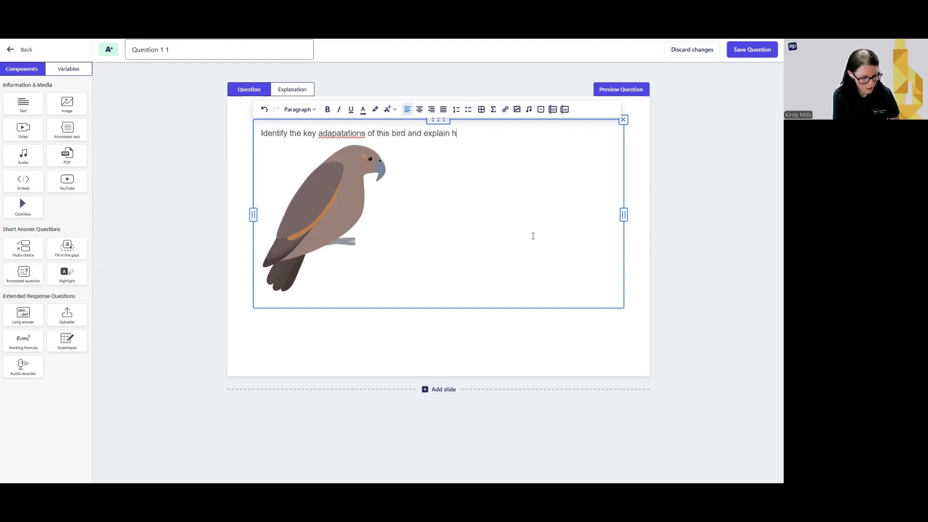
type("ow it aids in survivial.")
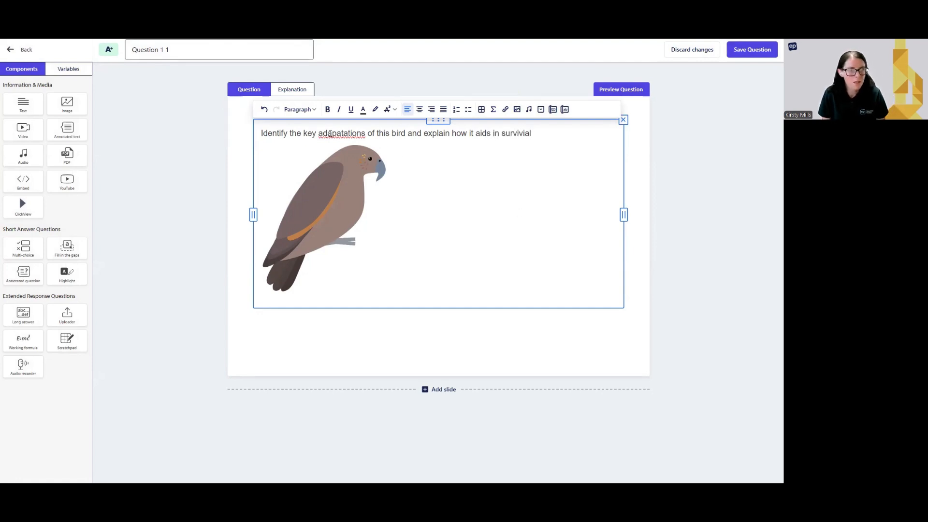
- Correct the two misspelled words in the question text to "adaptations" and "survival"
right_click(338, 133)
left_click(377, 147)
right_click(505, 135)
left_click(523, 143)
left_click(677, 215)
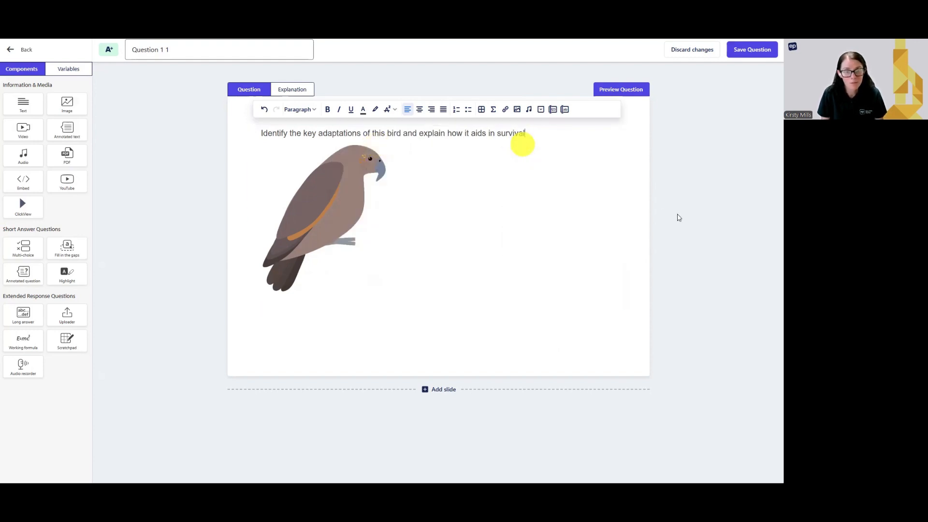
- Align the bird image to the right of the text component
left_click(615, 246)
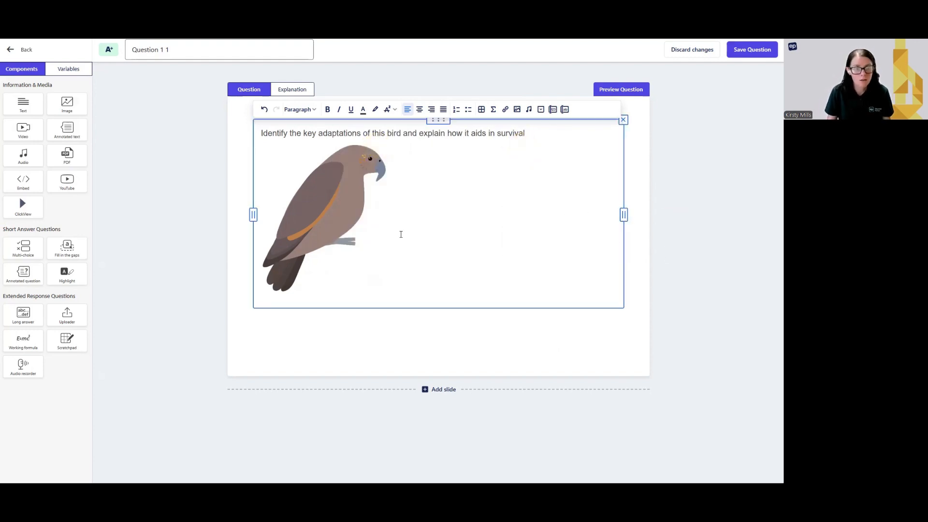
left_click(344, 213)
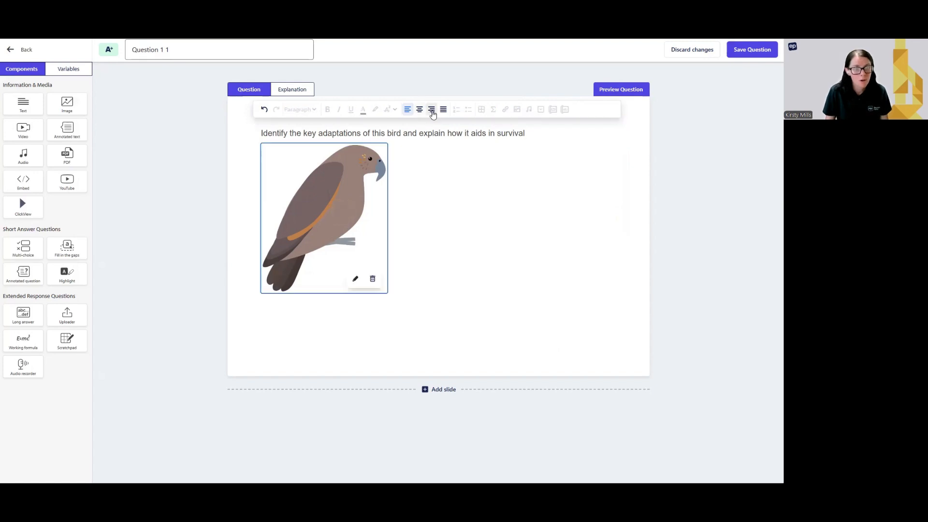
left_click(431, 111)
left_click(596, 306)
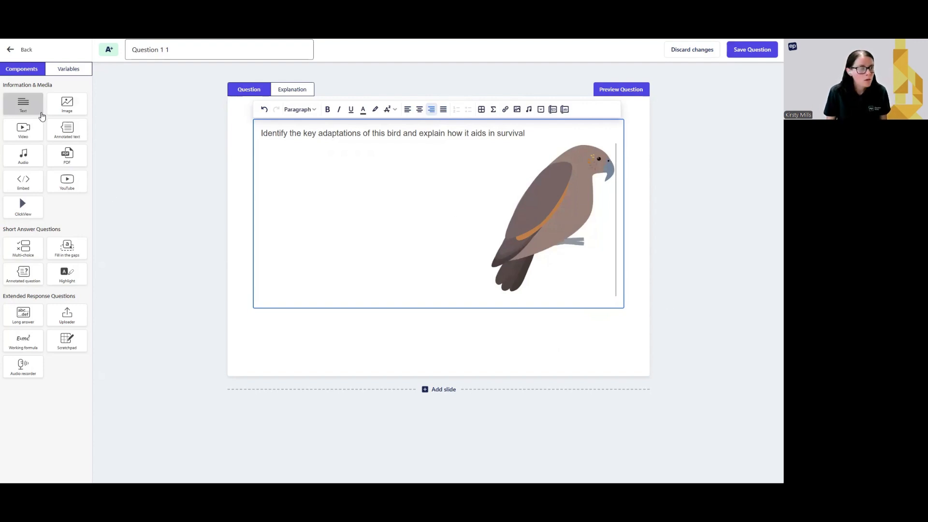
mouse_move(67, 104)
left_mouse_down()
mouse_move(207, 149)
mouse_move(612, 209)
mouse_move(600, 116)
mouse_move(575, 265)
mouse_move(582, 327)
mouse_move(106, 145)
mouse_move(76, 101)
left_mouse_up()
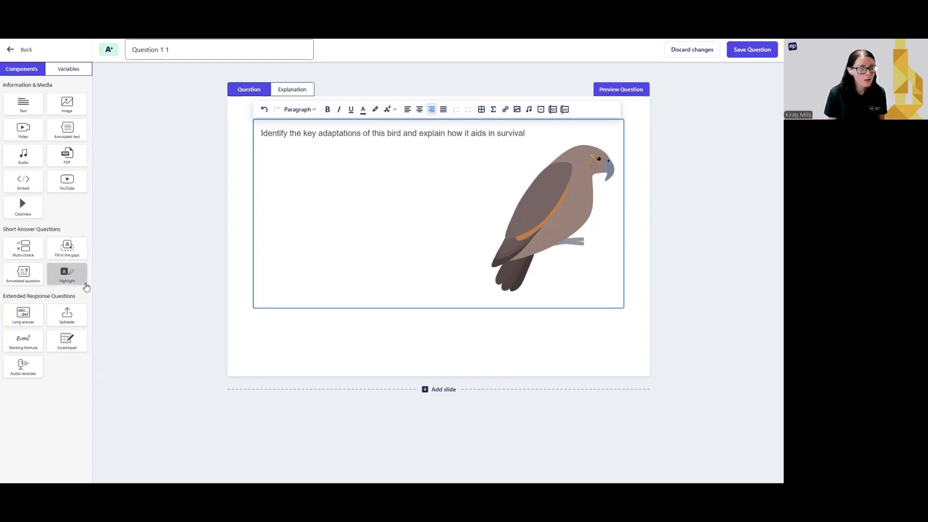
- Add a Drag & Drop fill-in-the-gaps component below the image with the sentence "The adaptations include a sharp beak."
left_click_drag(72, 250, 380, 339)
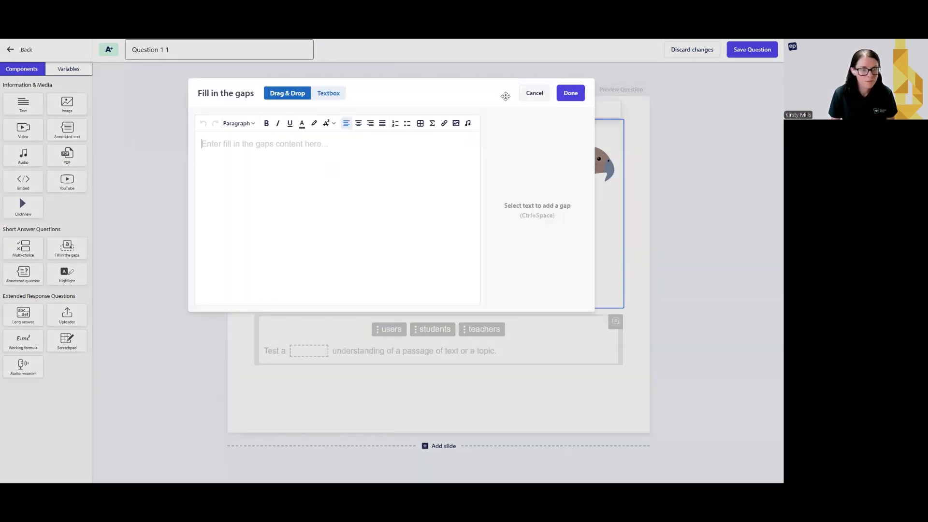
type("The")
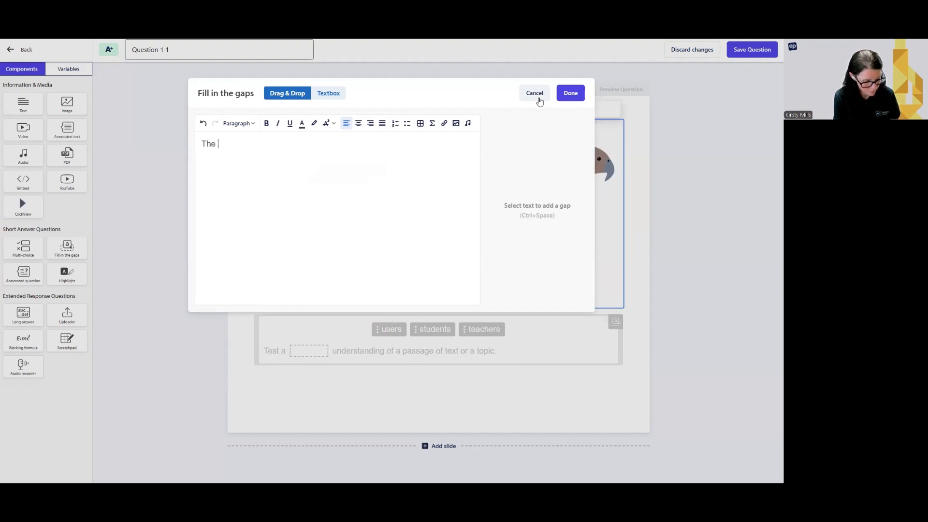
type(" adaptations include ")
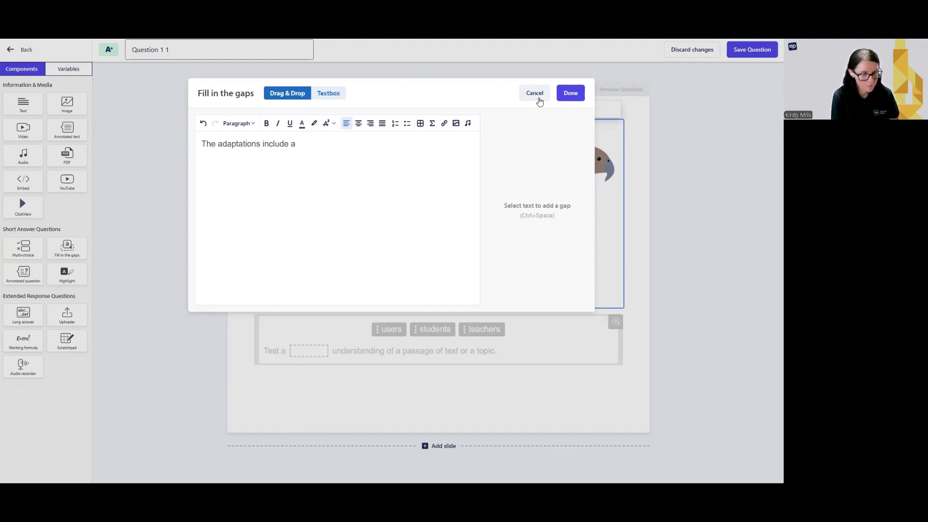
type("a sharp b")
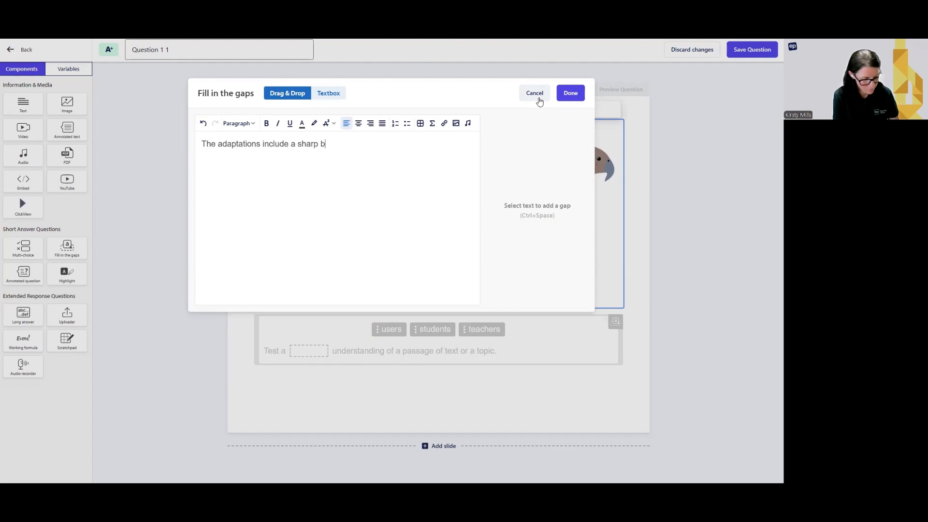
type("eak.")
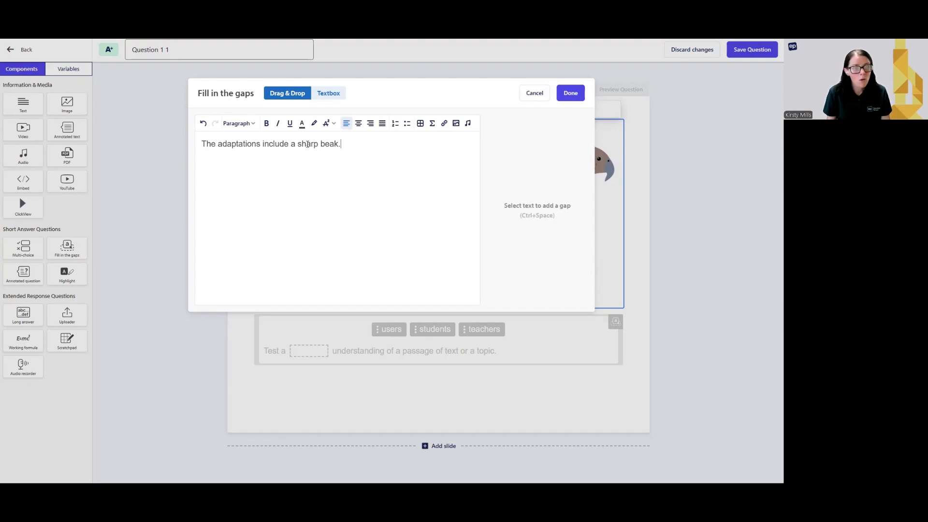
left_click(332, 91)
left_click(294, 94)
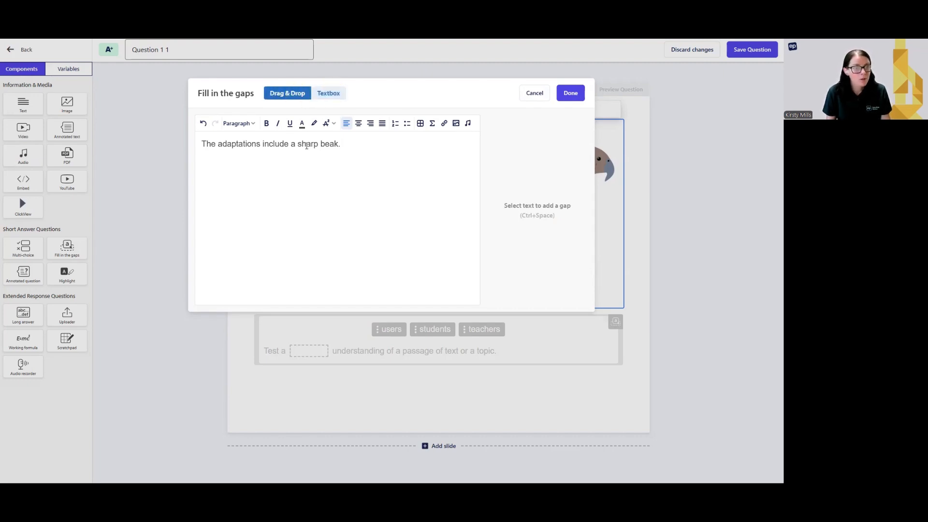
- Turn the word "sharp" into a gap with the distractors "dull", "long" and "red", and finish the component
double_click(306, 144)
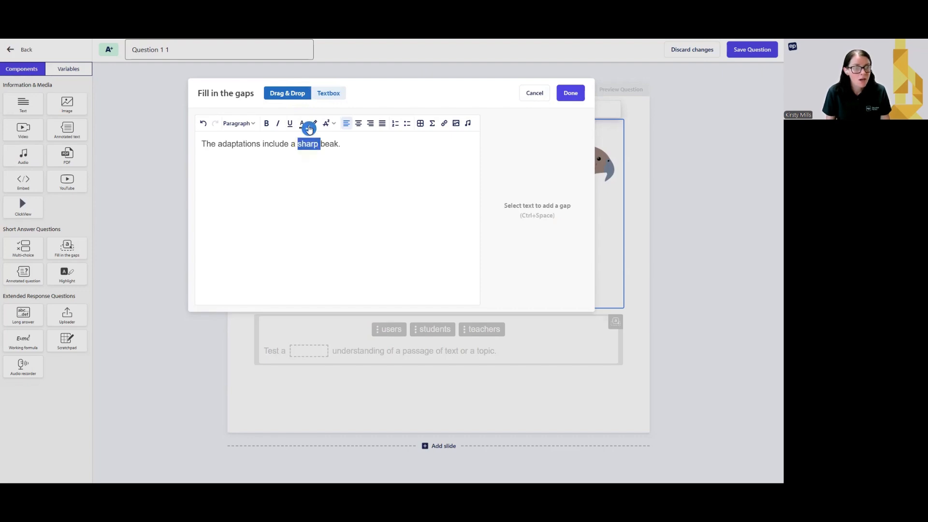
left_click(309, 128)
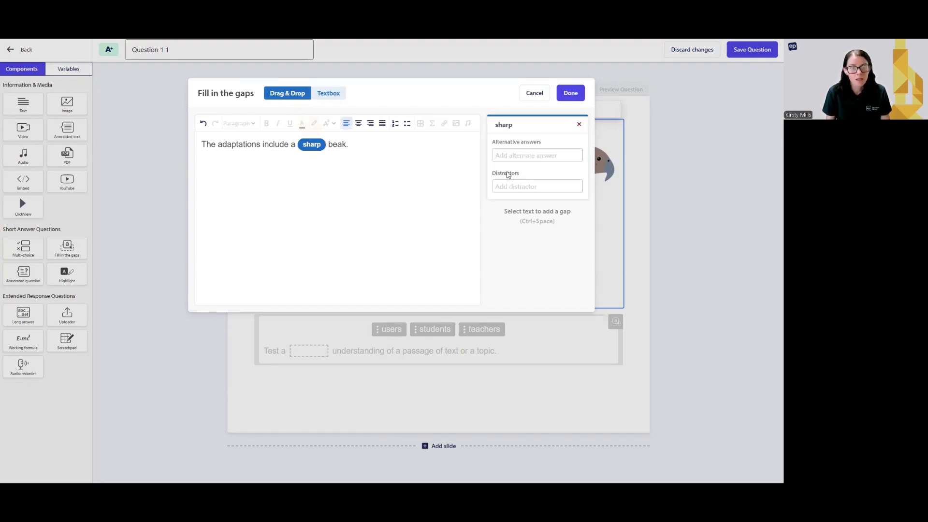
left_click(508, 155)
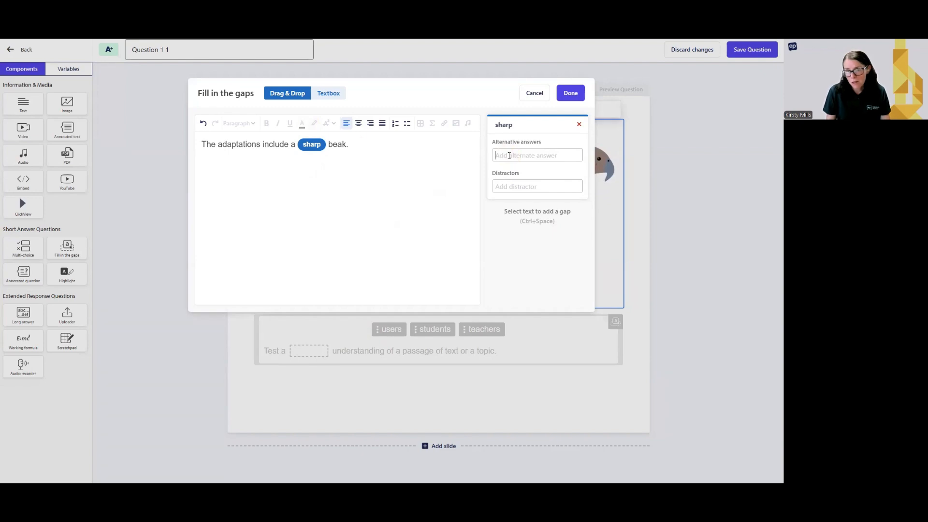
left_click(514, 184)
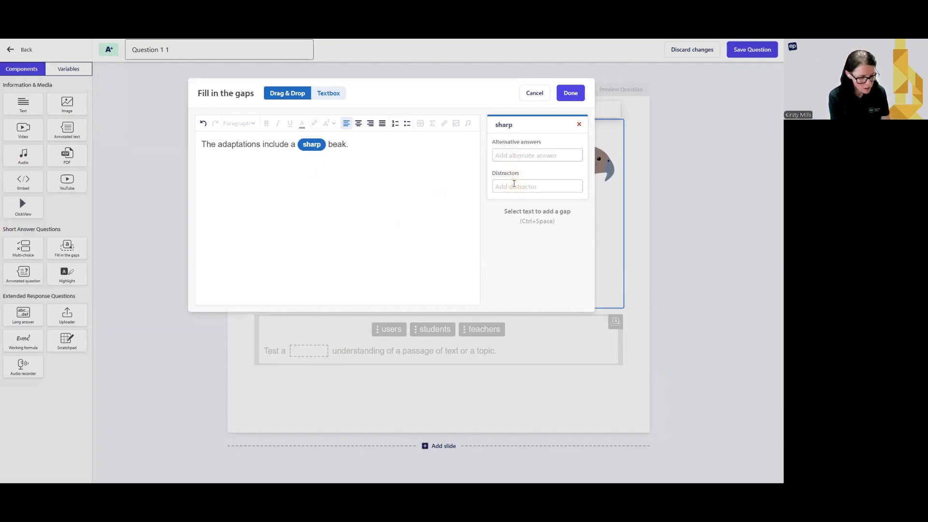
type("dull")
key("Return")
type("long")
key("Return")
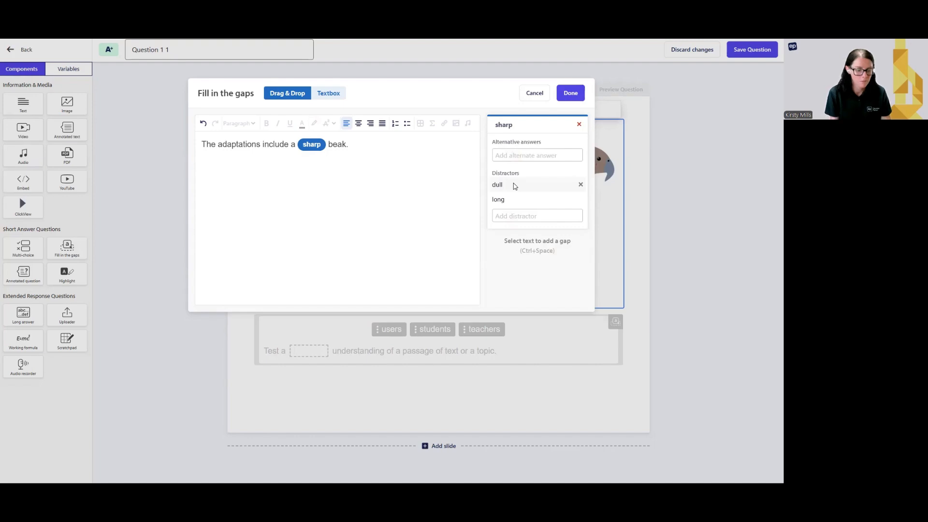
type("red")
key("Return")
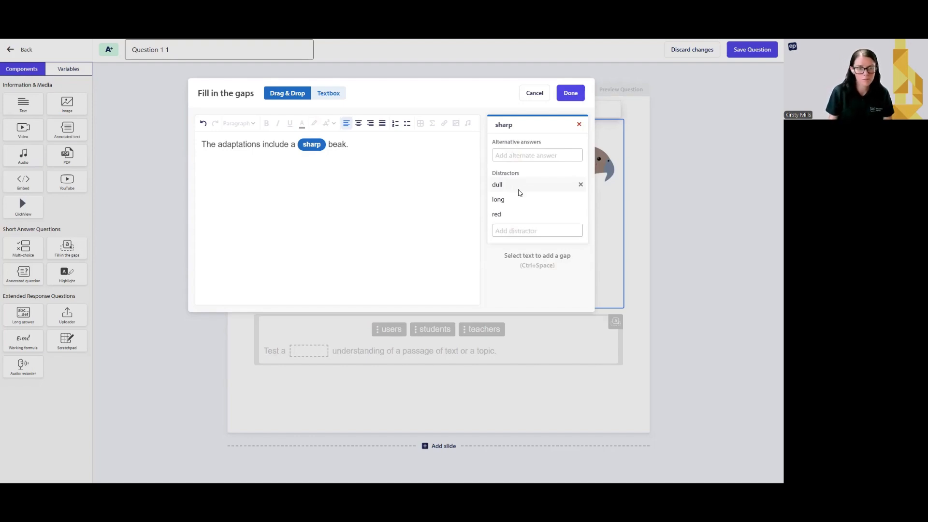
left_click(570, 93)
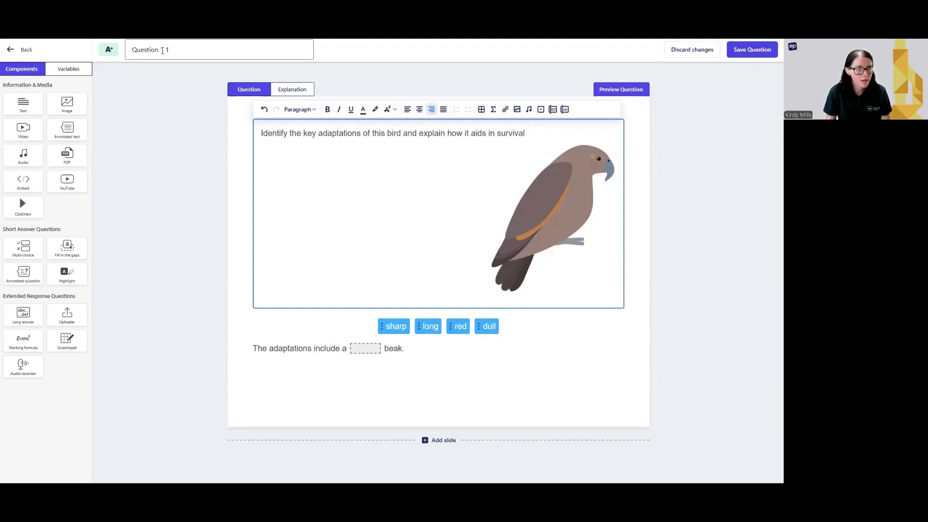
- Rename the question as "Question 1a"
left_click_drag(162, 50, 180, 50)
type("a")
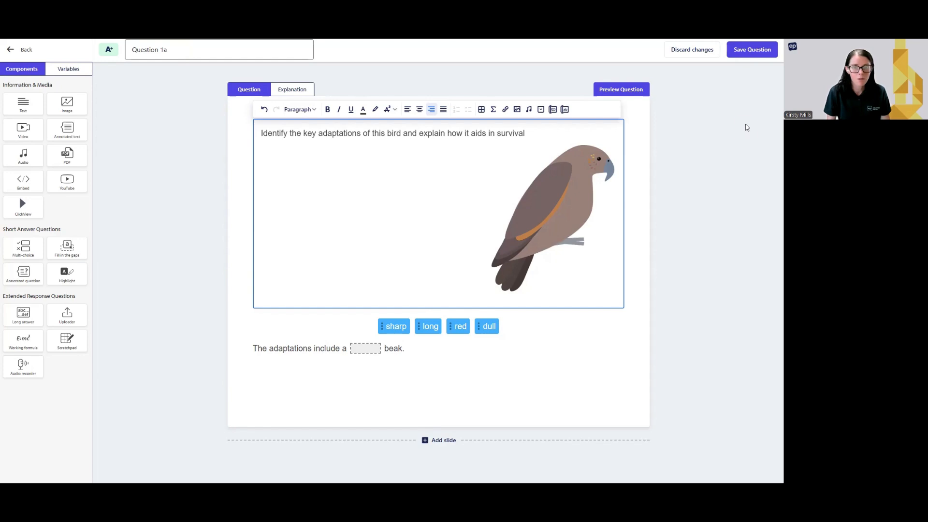
- Save Question 1a and return to the exam outline
left_click(749, 59)
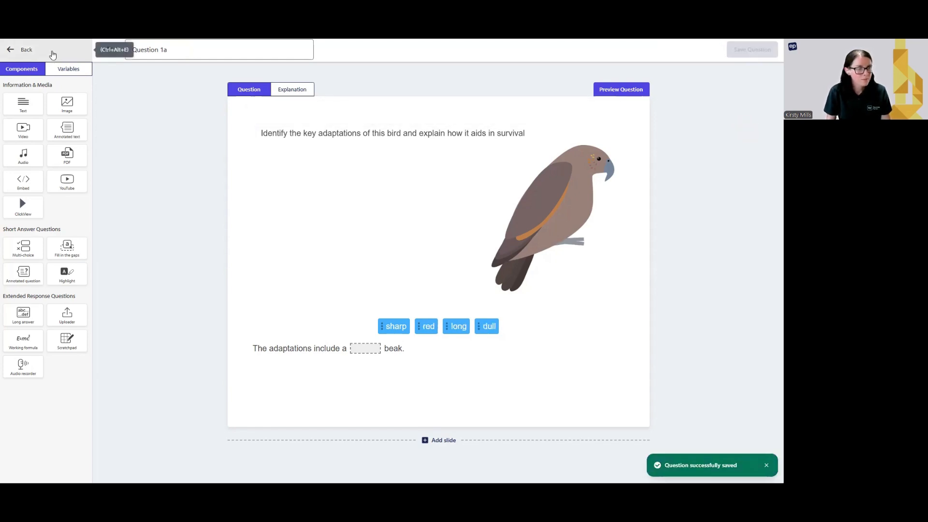
left_click(54, 54)
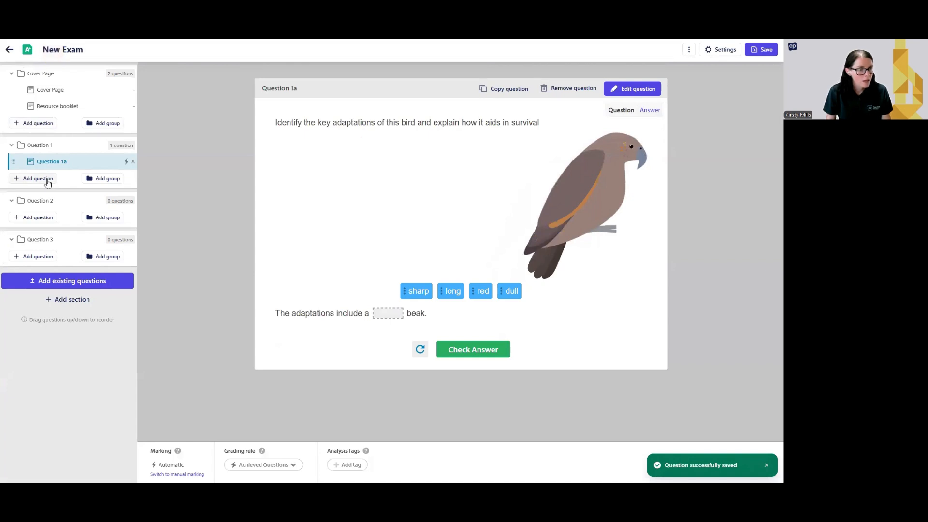
- Check Question 1a's grading indicator and the grading rules available for it
mouse_move(134, 167)
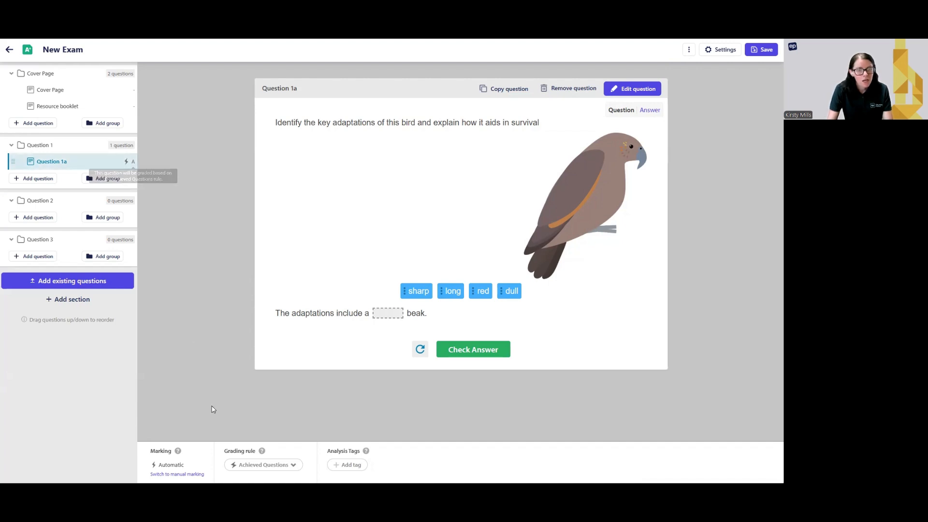
left_click(275, 465)
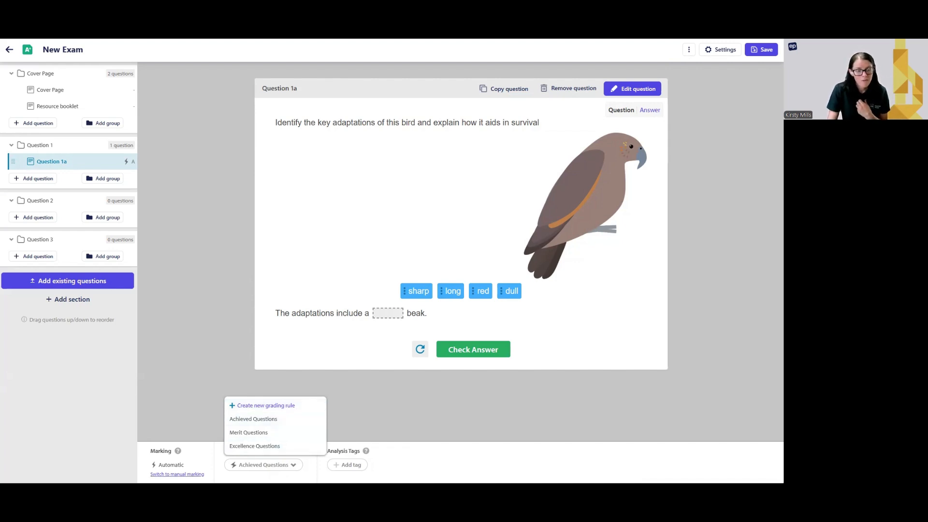
left_click(195, 437)
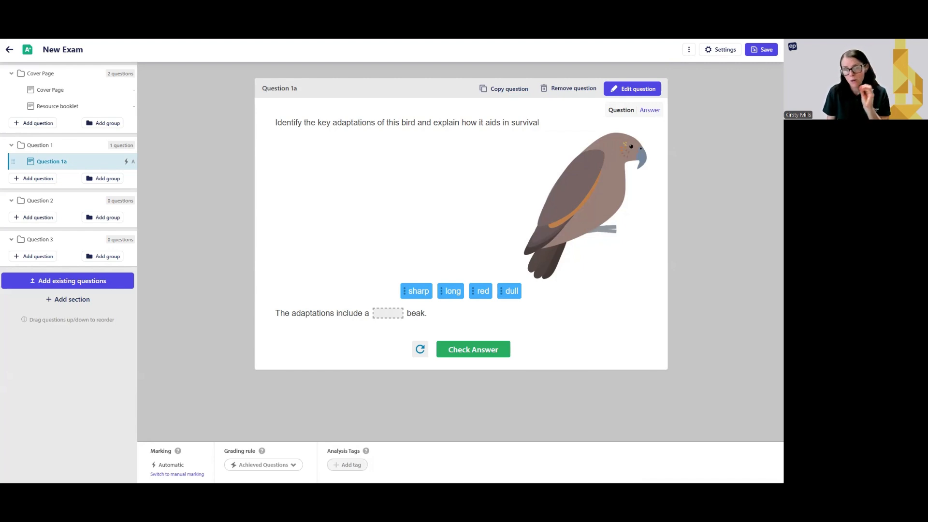
- Create an analysis tag named "NZC4" for Question 1a
left_click(361, 464)
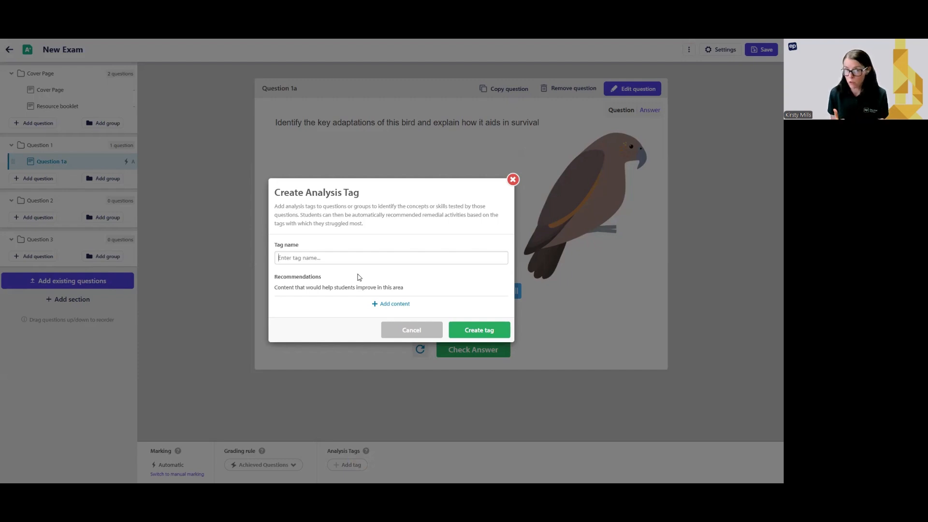
type("NZC4")
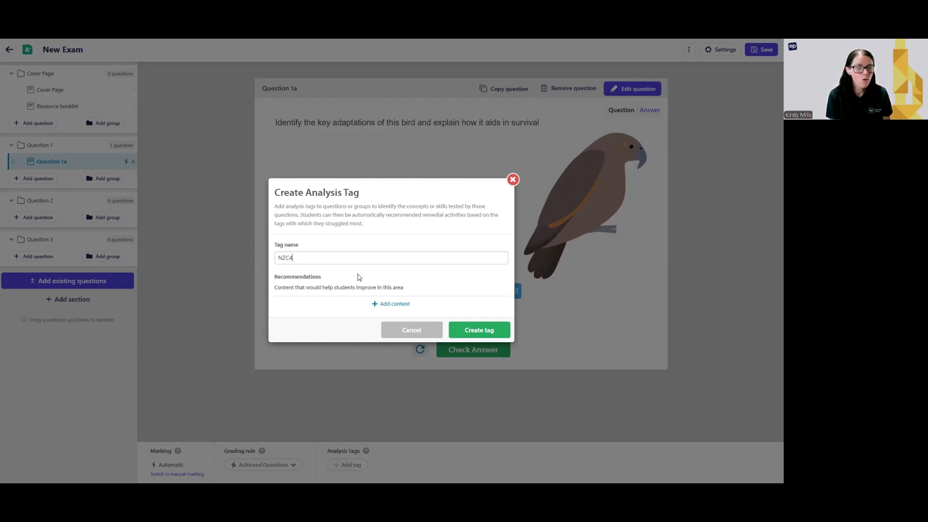
left_click(471, 330)
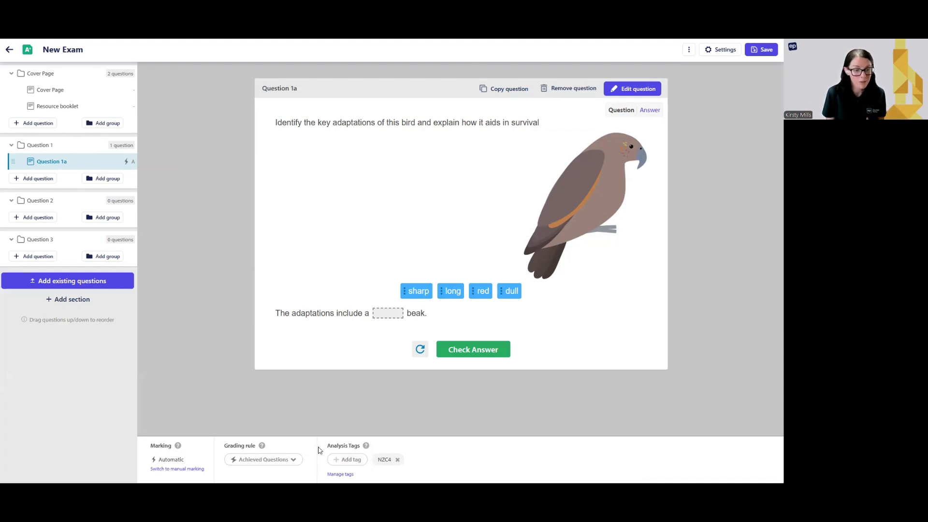
- Start another new analysis tag for Question 1a and name it "Adaptations"
left_click(348, 459)
left_click(360, 441)
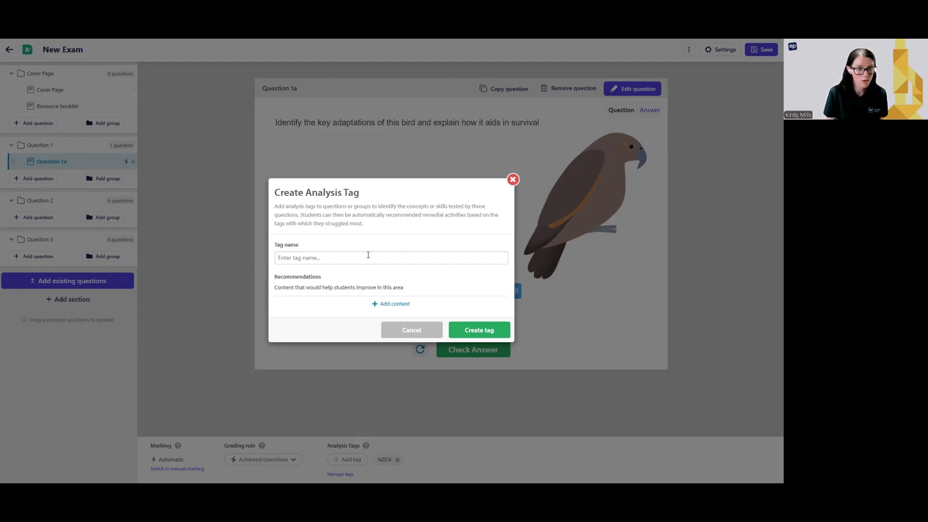
type("Adaptations")
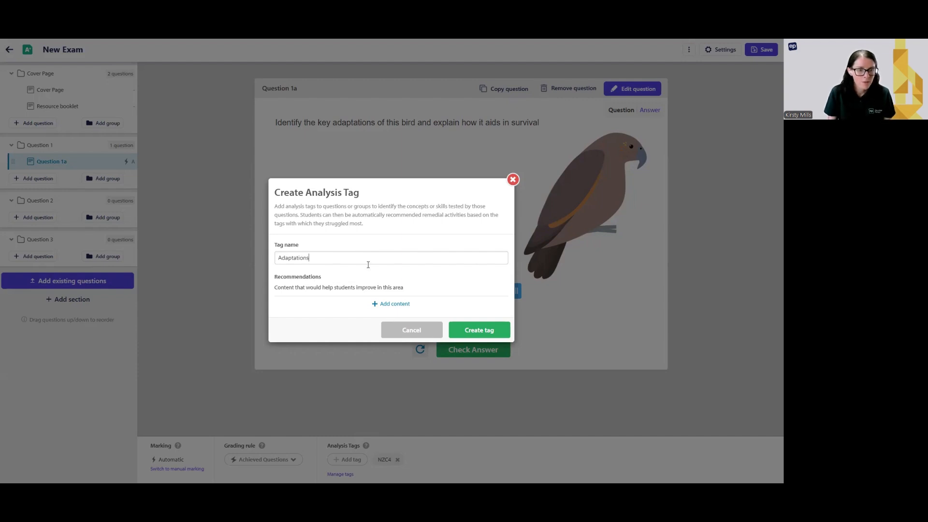
- From NZC Level 3-5 (2007), Living World, Adaptations and Ecosystems, select "9. Adaptations" in Level 4 and "8. Adaptations" in Level 5 as recommended content
left_click(390, 303)
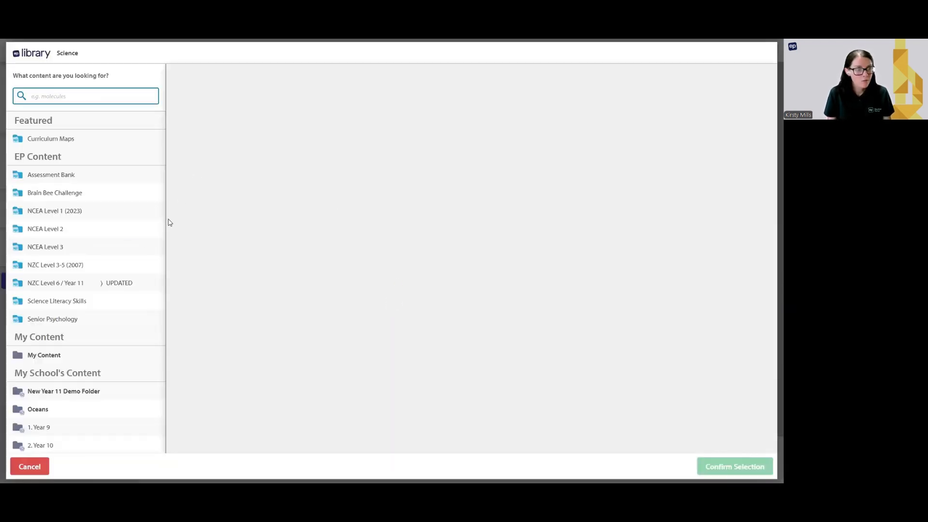
left_click(123, 266)
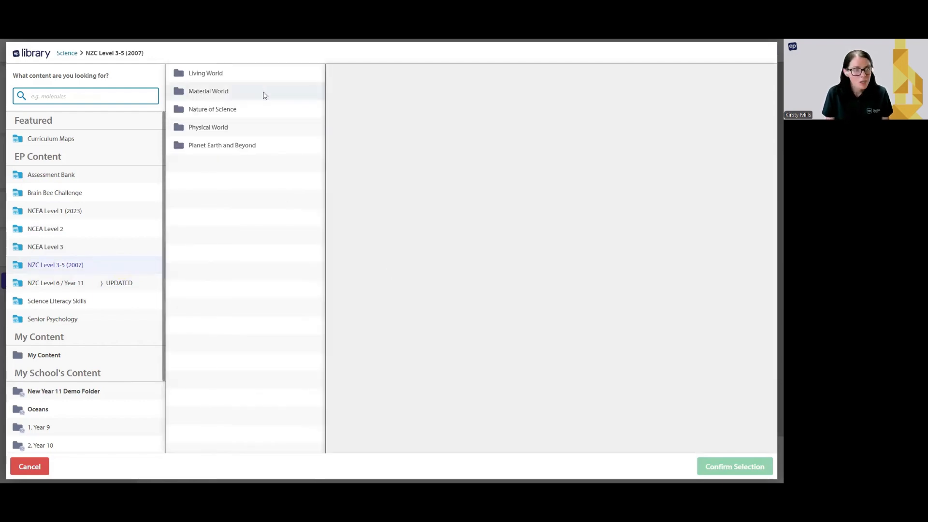
left_click(265, 75)
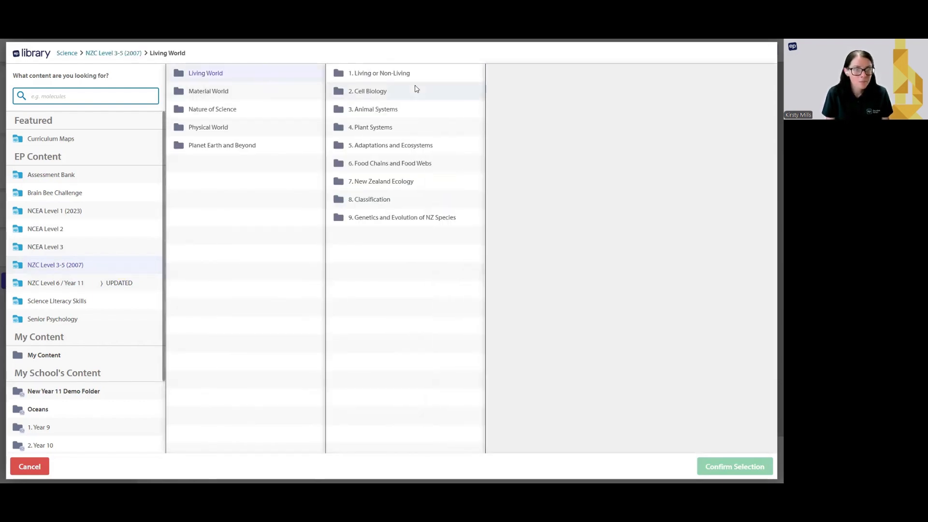
left_click(414, 145)
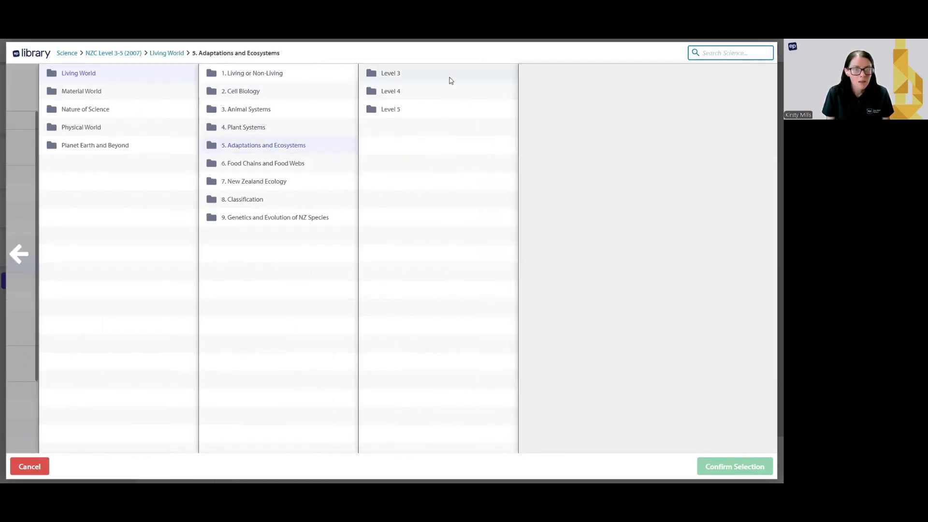
left_click(466, 89)
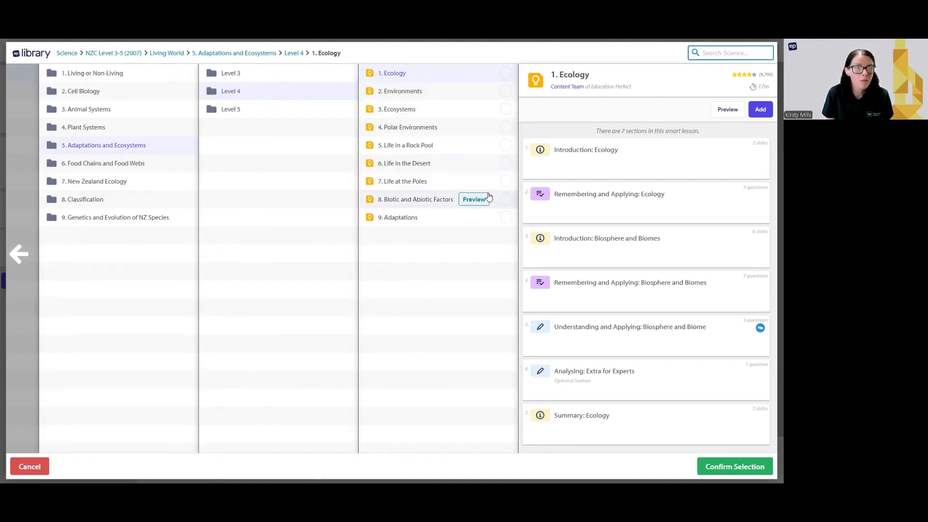
left_click(505, 217)
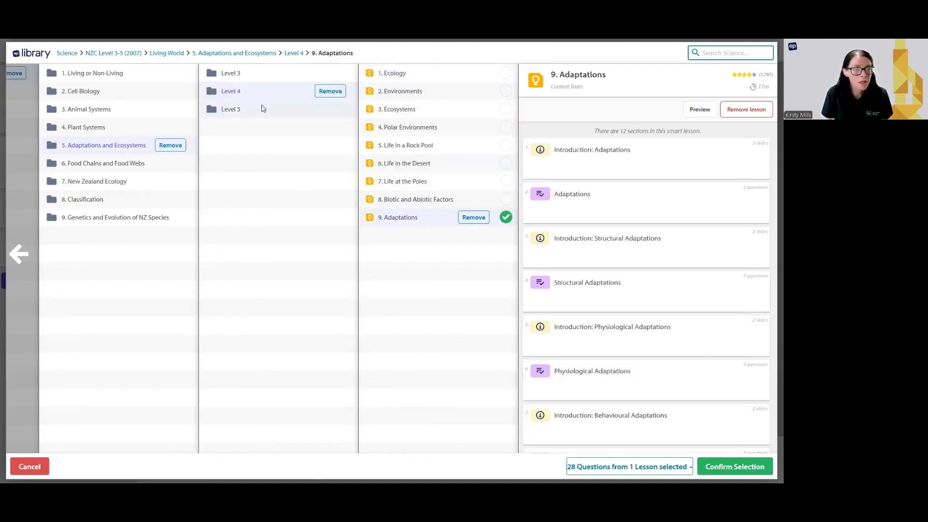
left_click(267, 110)
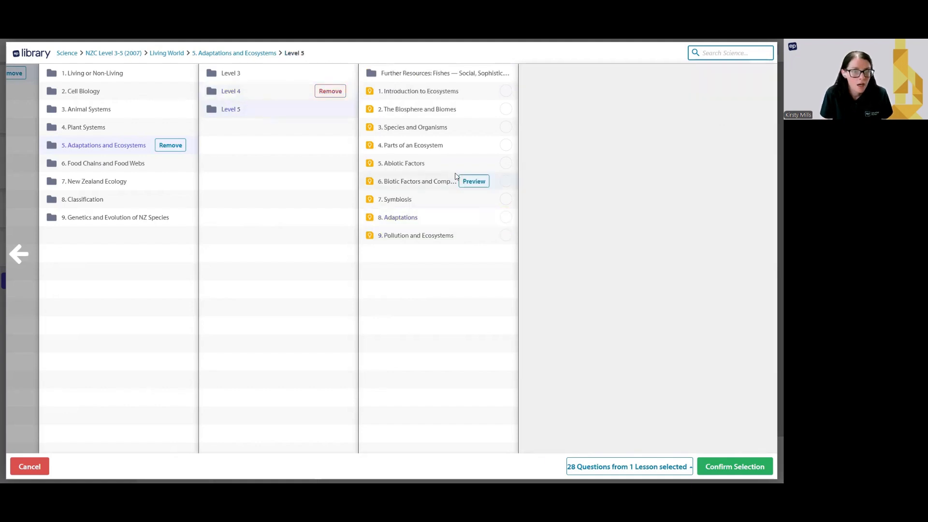
left_click(503, 214)
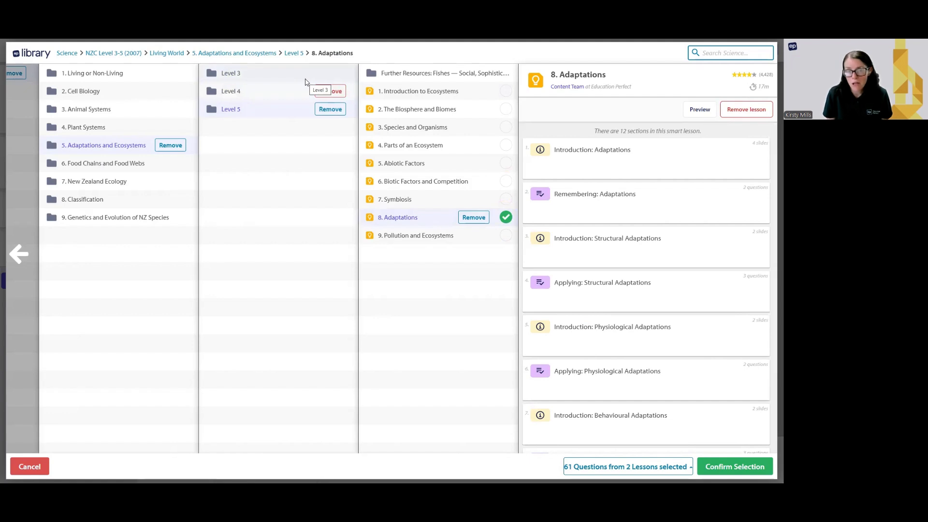
- Add the Level 3 lessons "2. Adaptations in Shape or Form" and "1. Introduction to Adaptations" and confirm the content selection
left_click(305, 79)
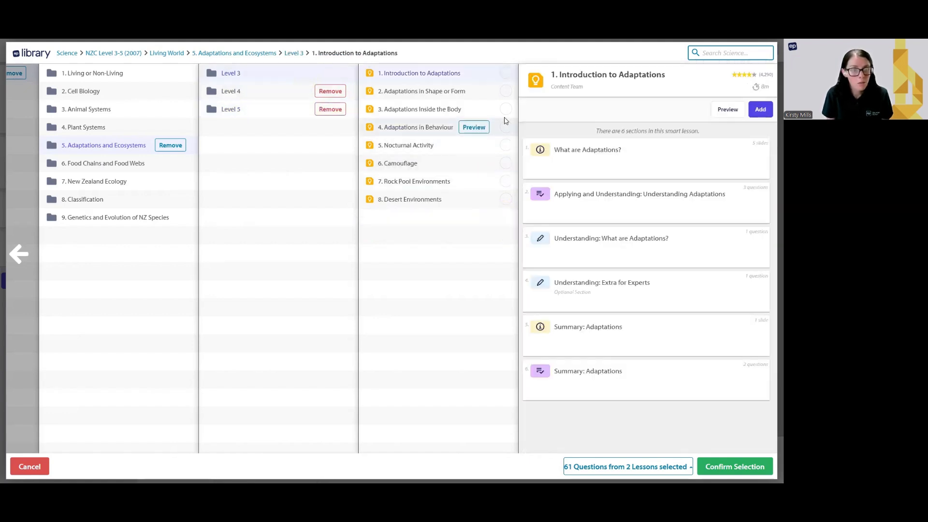
left_click(506, 91)
left_click(506, 73)
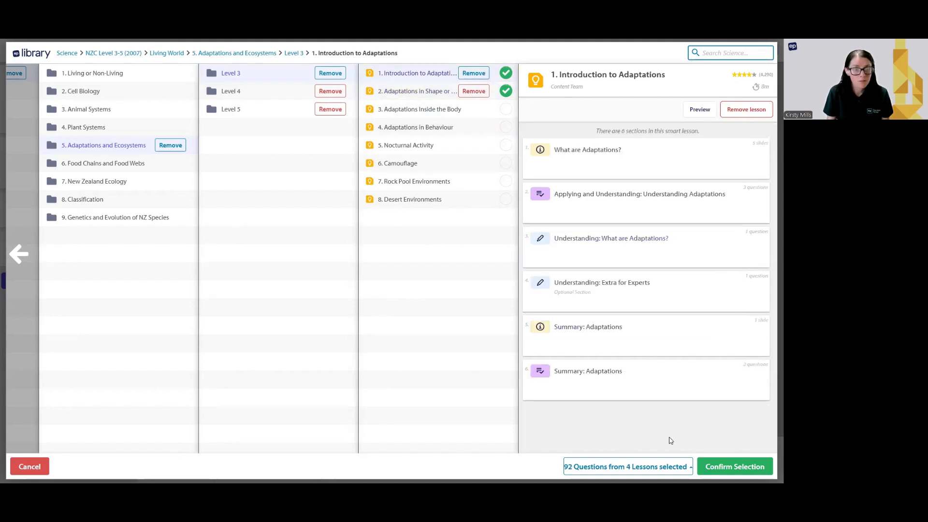
left_click(735, 466)
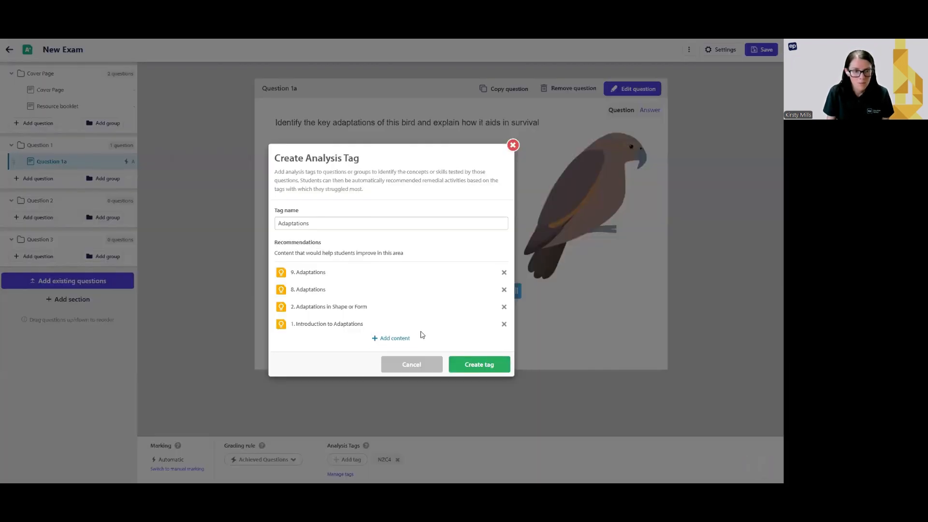
- Change the tag name to "Adaptations Level 4" and remove "9. Adaptations" and "8. Adaptations" from its recommendations
left_click(345, 226)
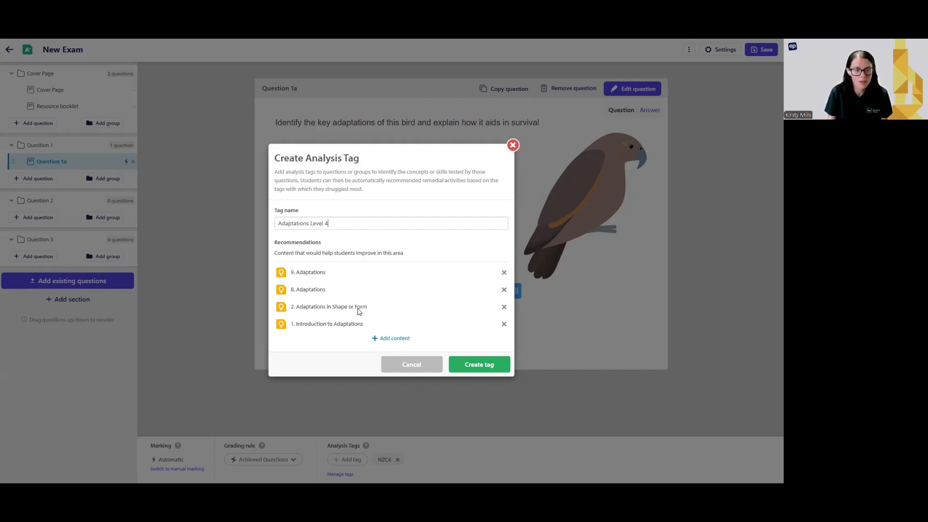
left_click(503, 275)
left_click(503, 282)
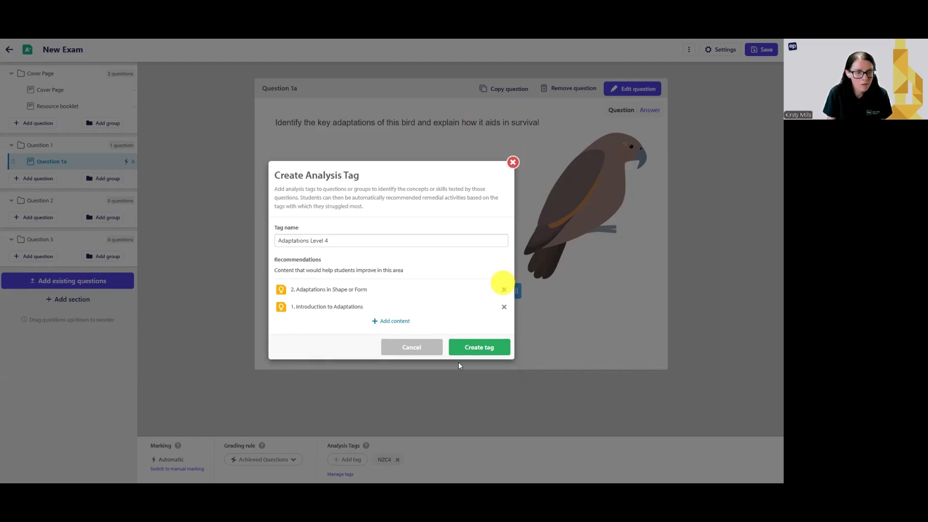
- Rename the tag as "Adaptations Level 3" and create it
left_click_drag(325, 240, 333, 241)
type("3")
left_click(476, 348)
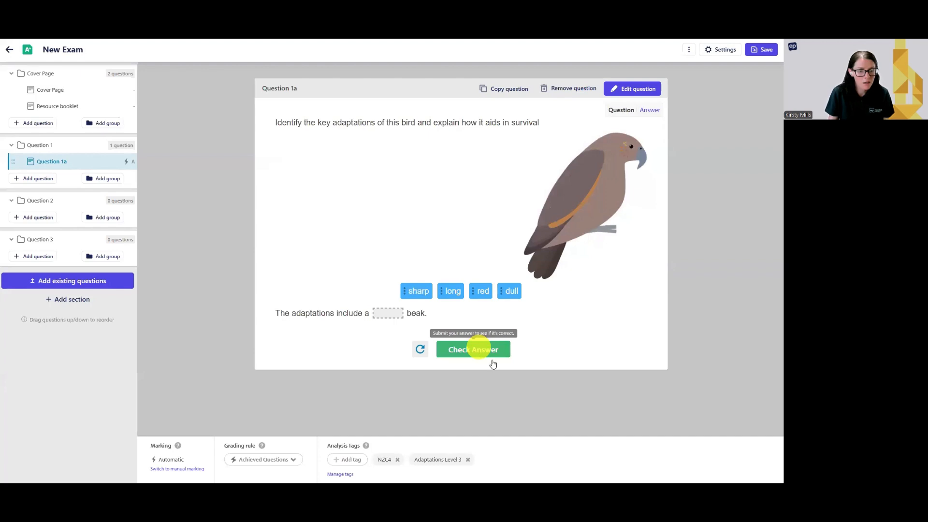
- Start a third analysis tag for Question 1a named "Adaptations Level 4"
left_click(338, 460)
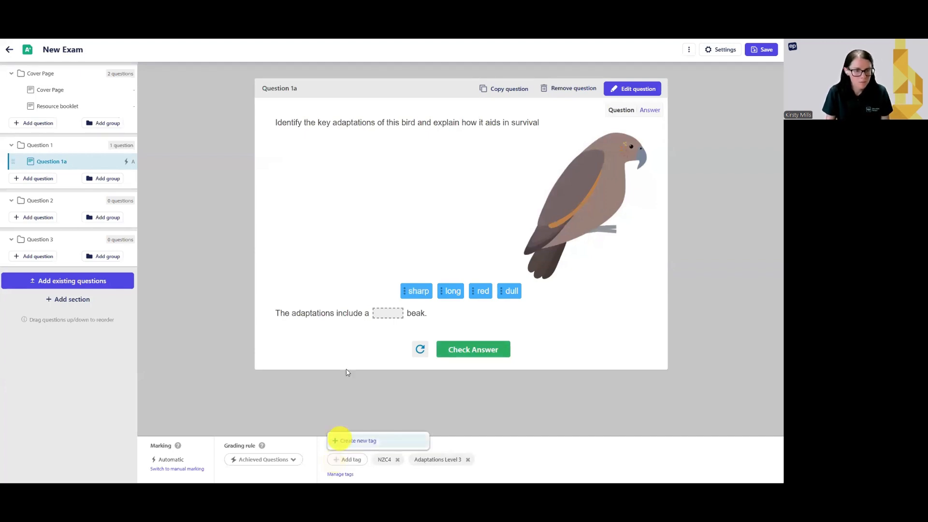
left_click(340, 441)
type("Adap")
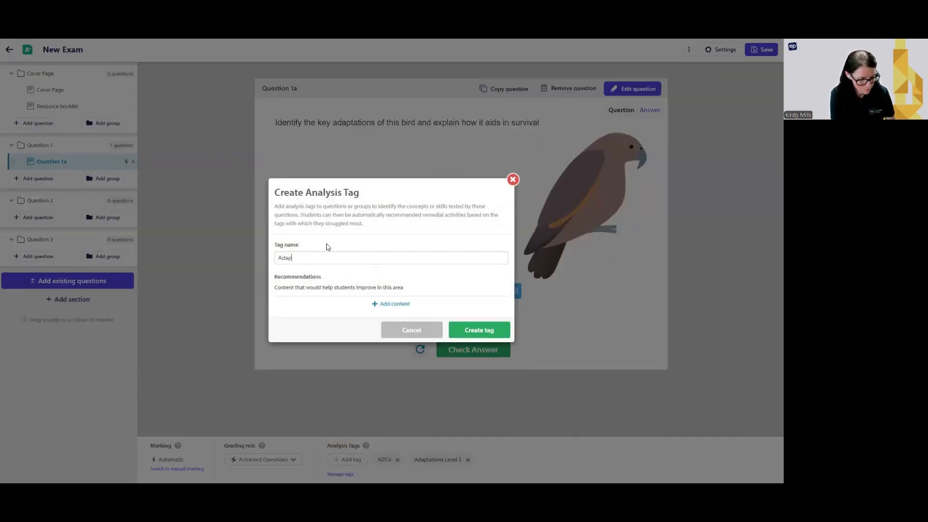
type("tations Level 4")
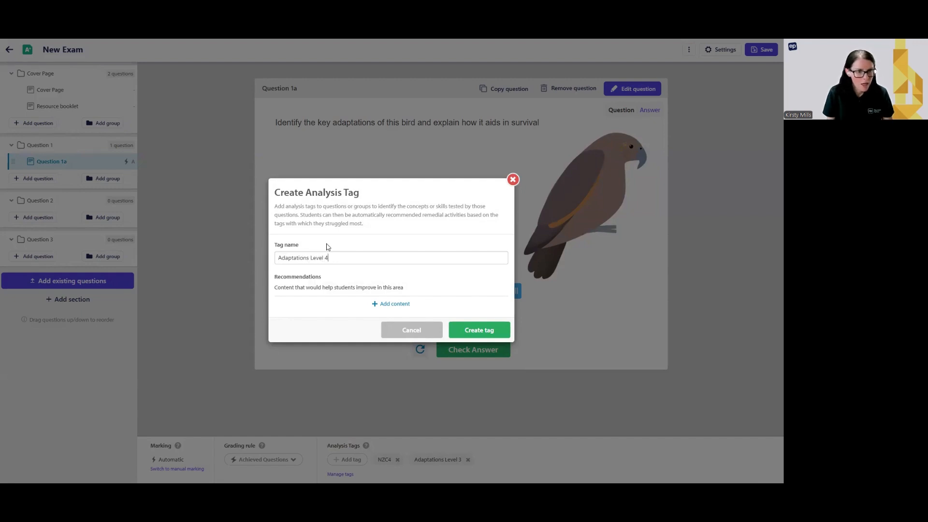
- Recommend the Level 4 lesson "9. Adaptations" from NZC Level 3-5 (2007), Living World, Adaptations and Ecosystems, and create the tag
left_click(395, 304)
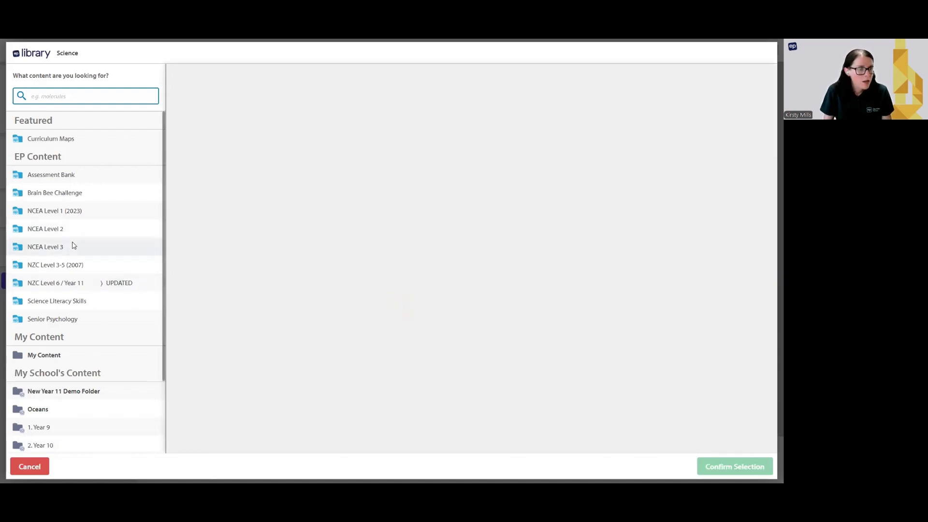
left_click(81, 265)
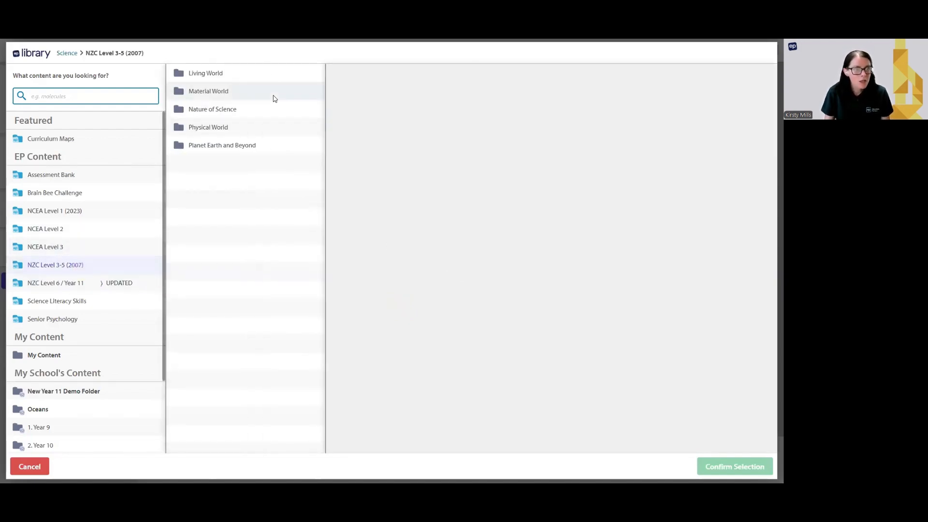
left_click(276, 77)
left_click(411, 146)
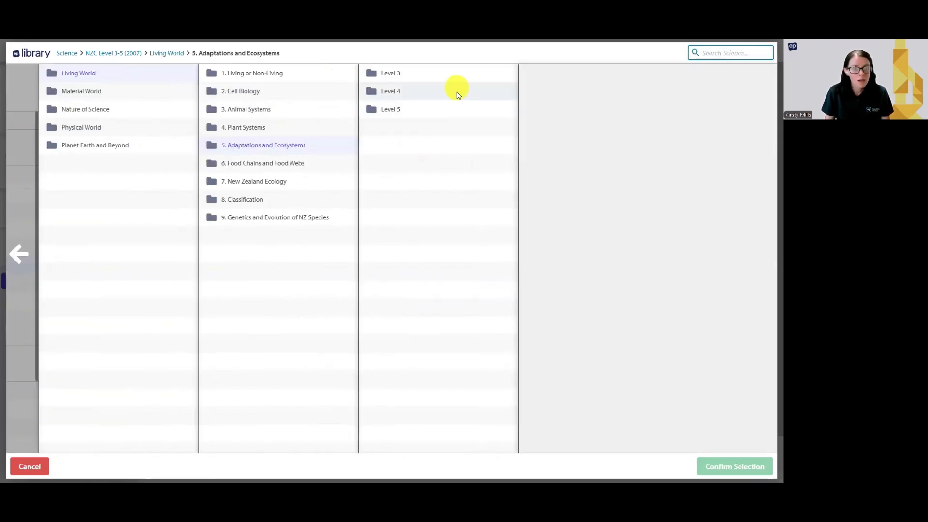
left_click(458, 95)
left_click(506, 216)
left_click(735, 466)
left_click(459, 339)
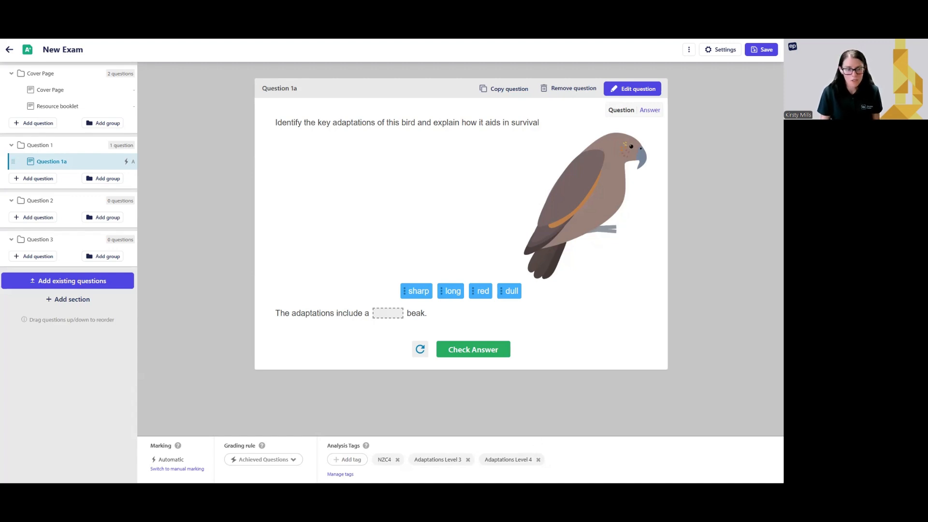
- Save the exam and add a new question from a blank slide to the Question 1 section
left_click(763, 50)
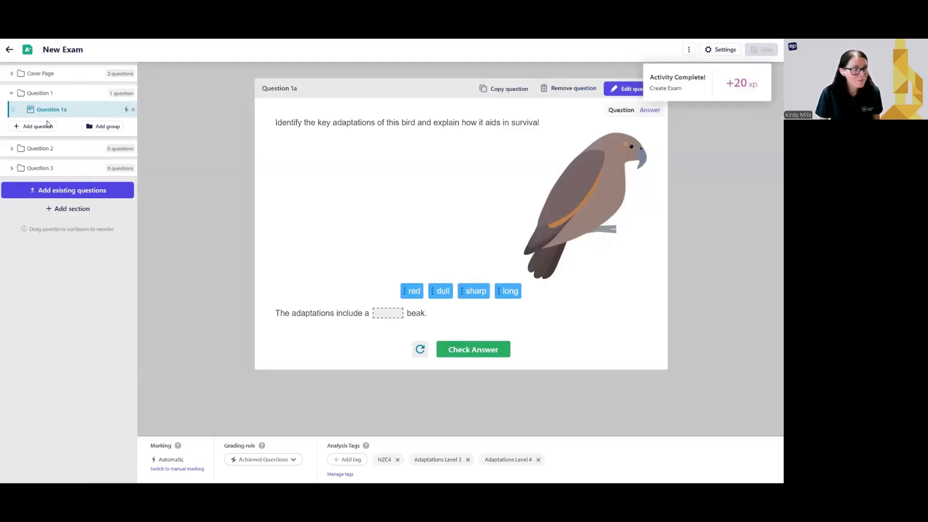
left_click(47, 127)
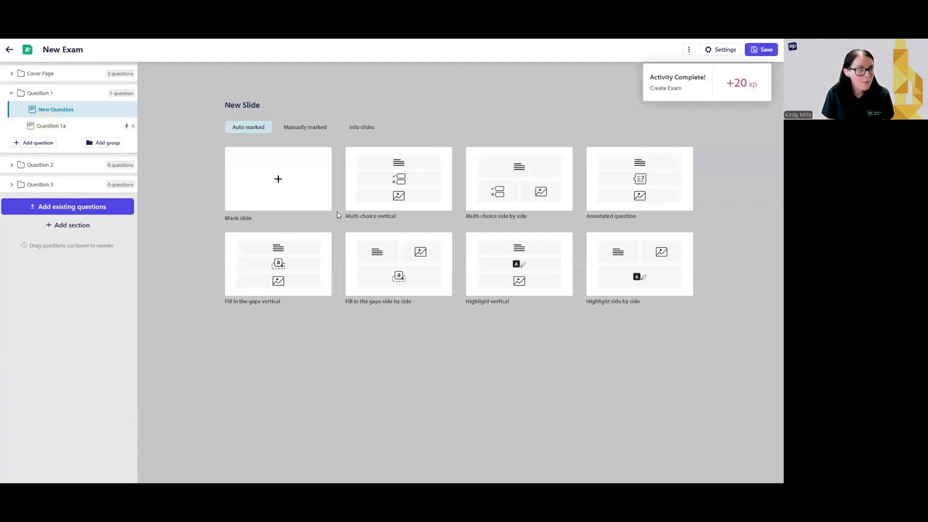
left_click(314, 187)
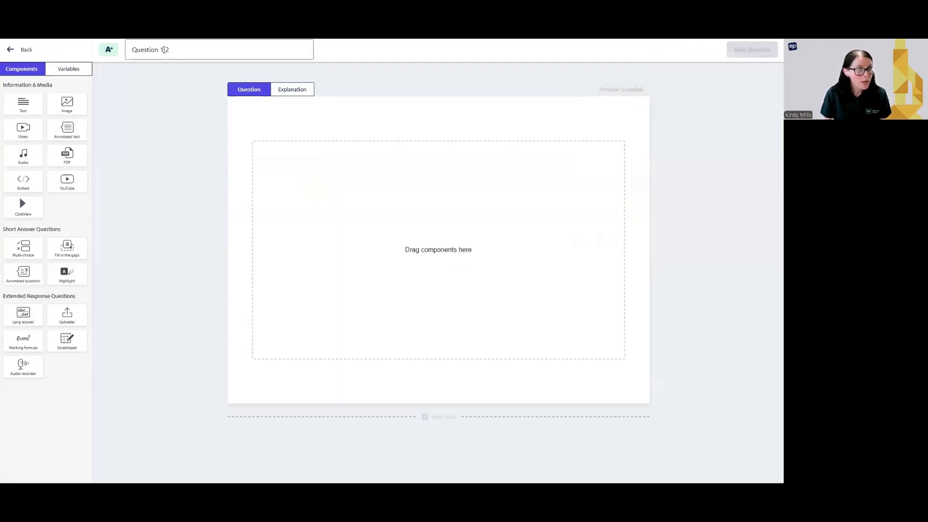
- Rename the new question as "Question 1b" and place a text component on its slide
left_click_drag(165, 49, 201, 48)
type("b")
left_click_drag(22, 102, 428, 224)
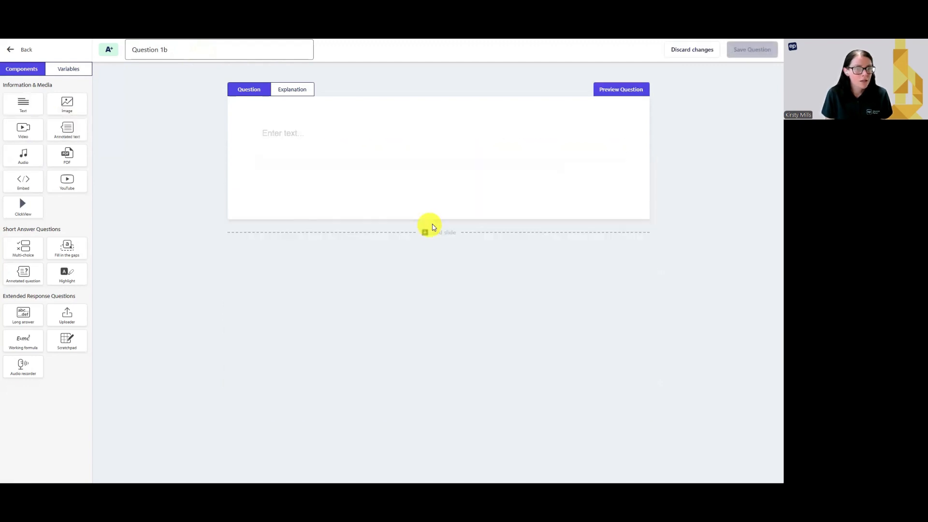
- Enter the question text "Discuss how this animal fits within that environment" followed by blank lines in the text component
type("Discuss how")
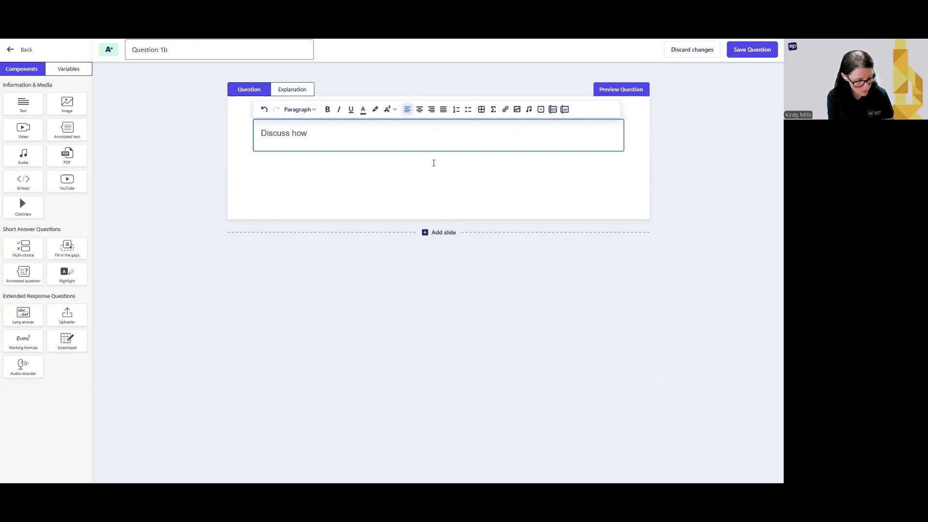
type(" thi")
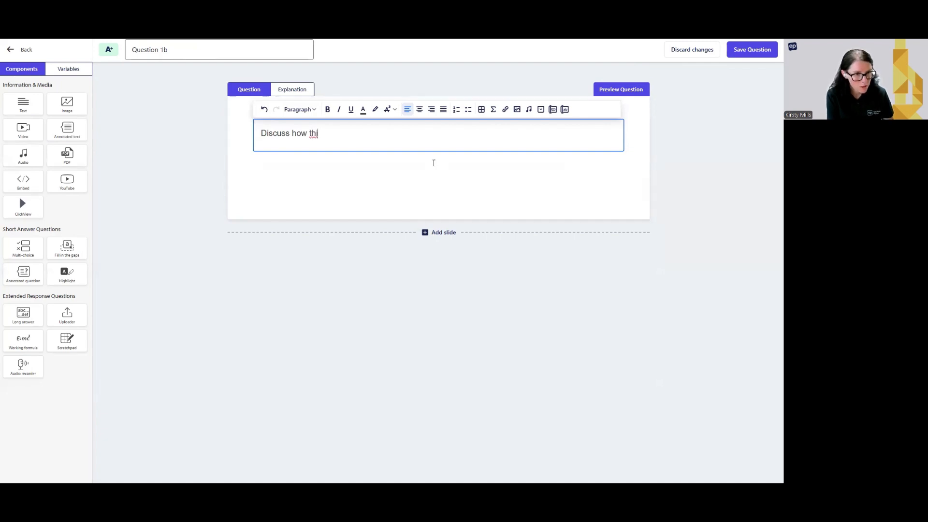
type("s animal")
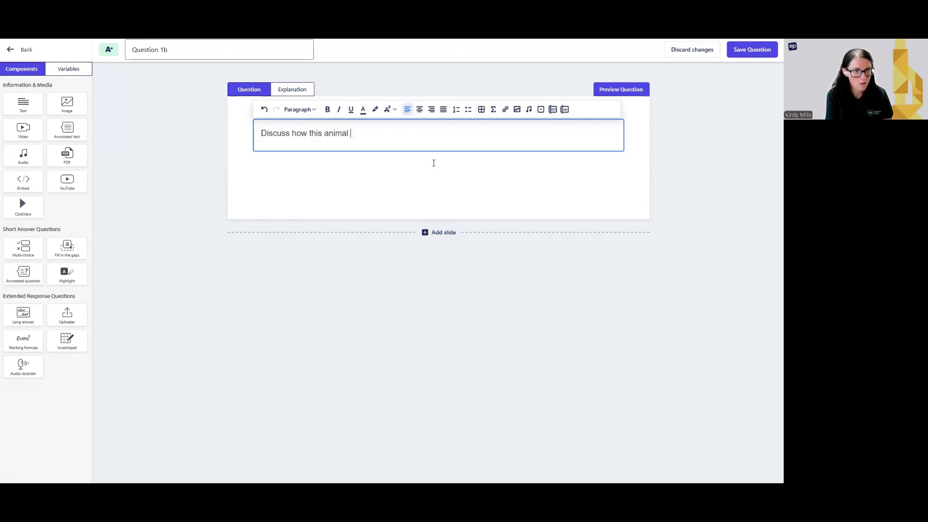
type("fits within that environment")
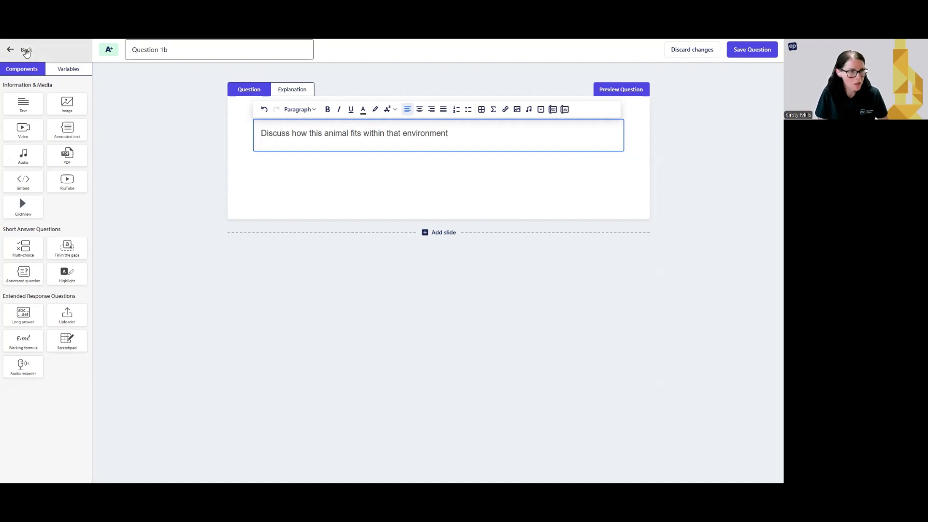
key("Return")
key("Return")
- Start inserting an image below the question text and search the media gallery for "environment"
left_click(518, 109)
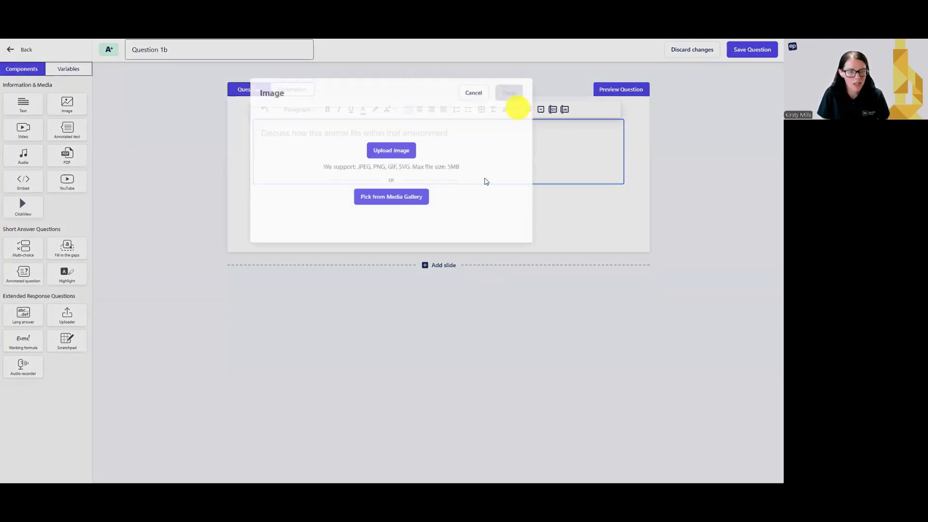
left_click(389, 199)
left_click(108, 52)
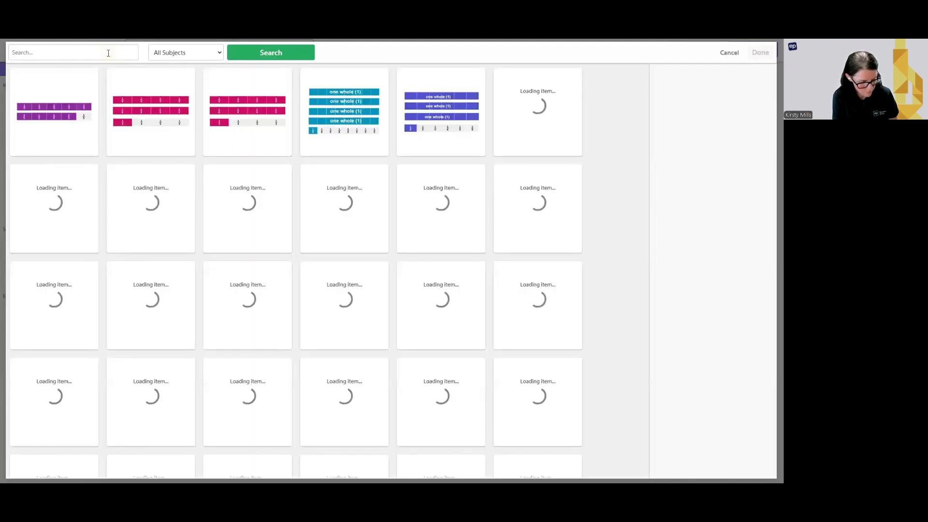
type("ev")
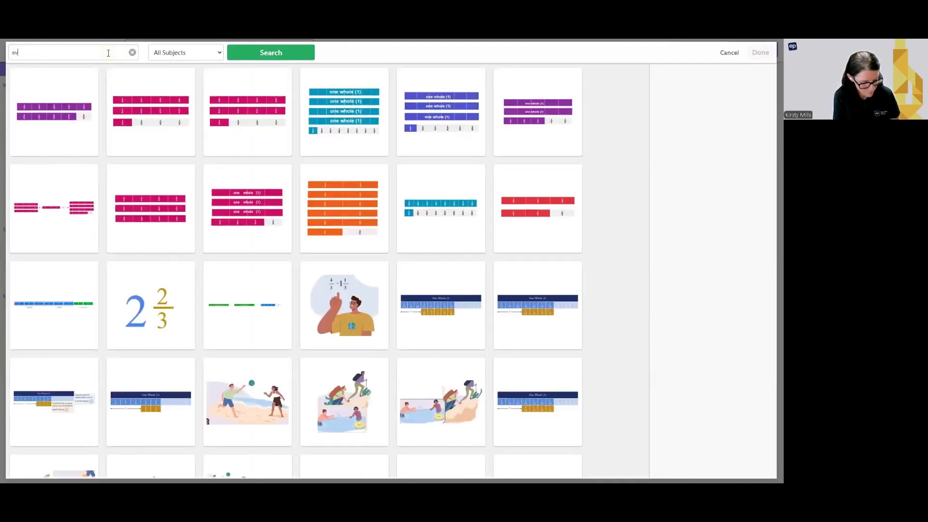
type("ironmen")
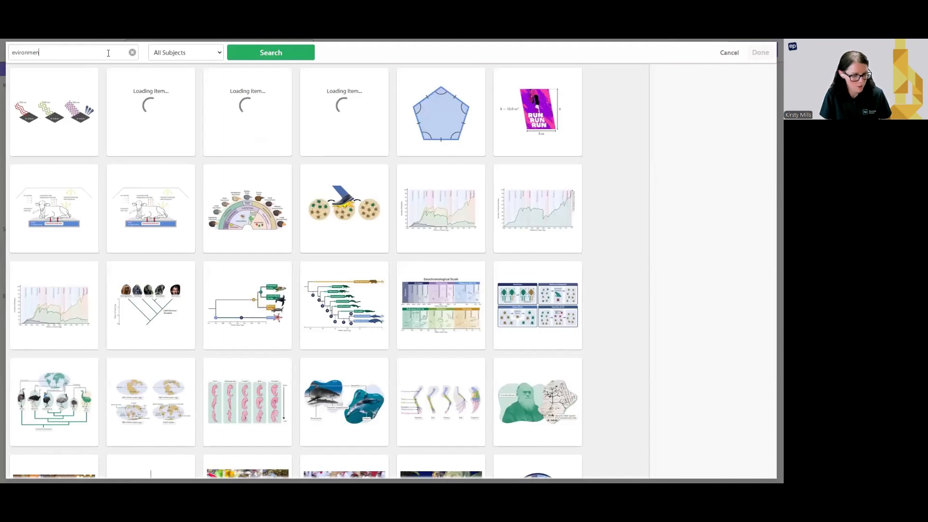
type("t")
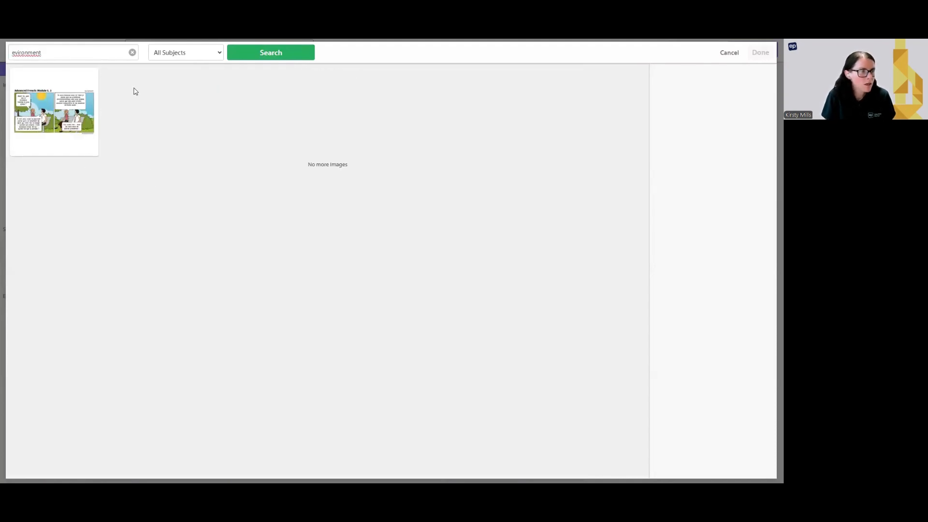
left_click(32, 53)
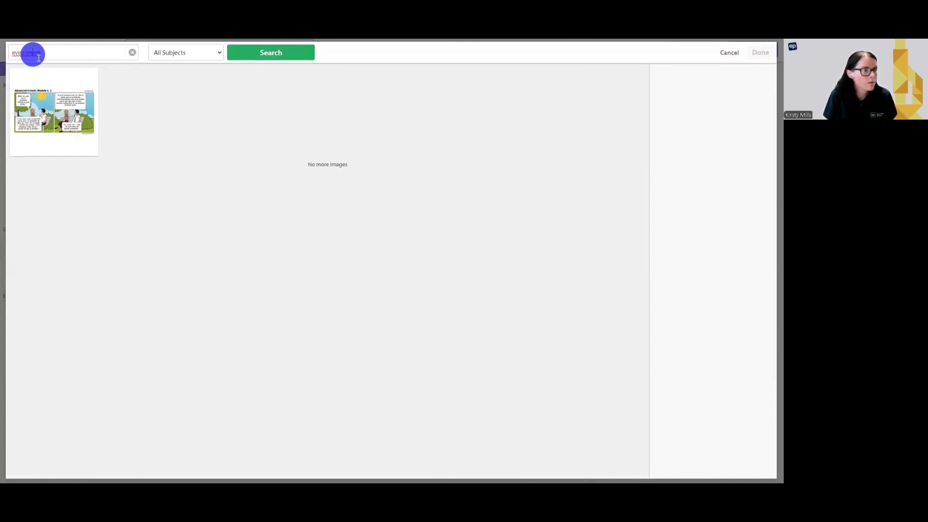
left_click(24, 54)
left_click(14, 53)
type("n")
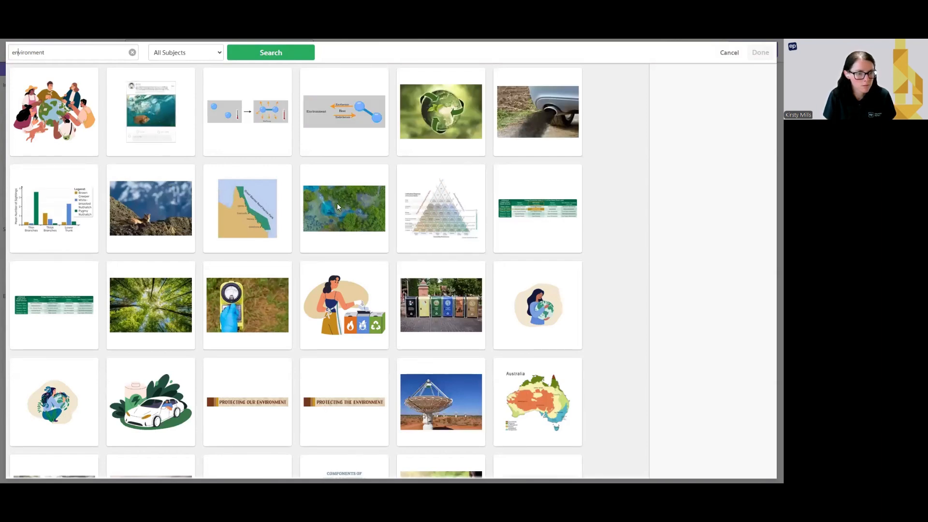
- Insert the picture of the puma resting in a mountain environment with a width of 450
left_click(172, 214)
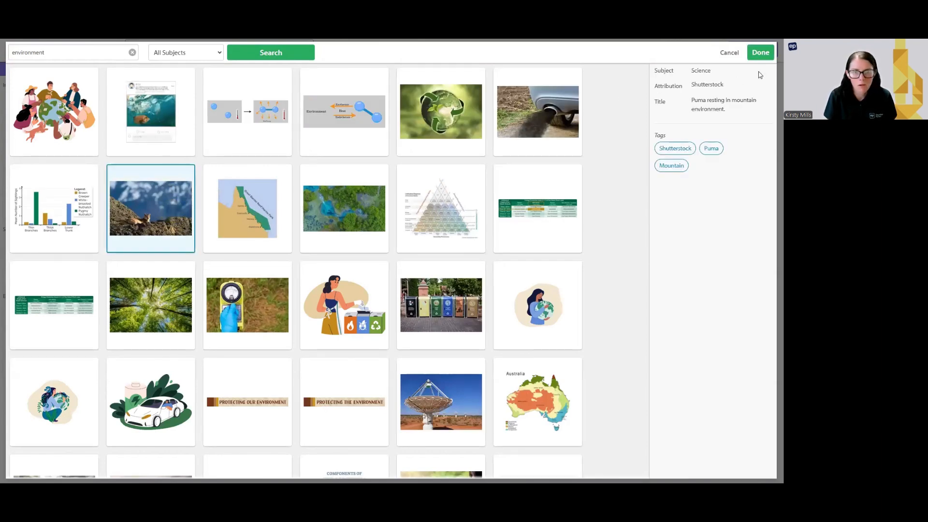
left_click(755, 54)
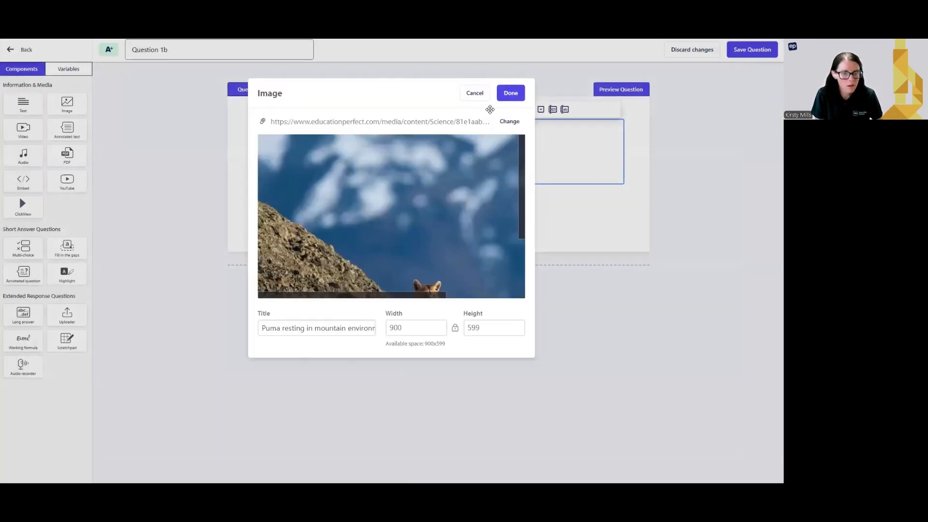
left_click_drag(410, 334, 385, 330)
type("450")
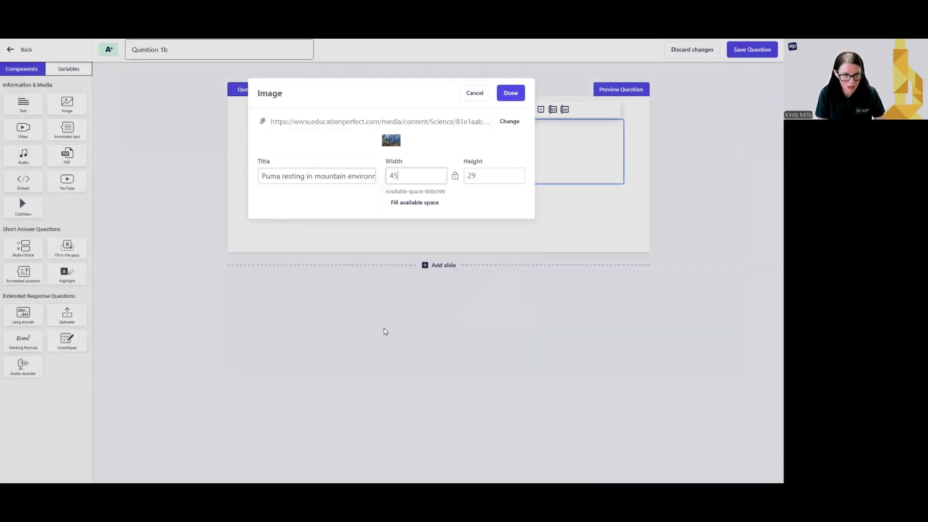
left_click(511, 93)
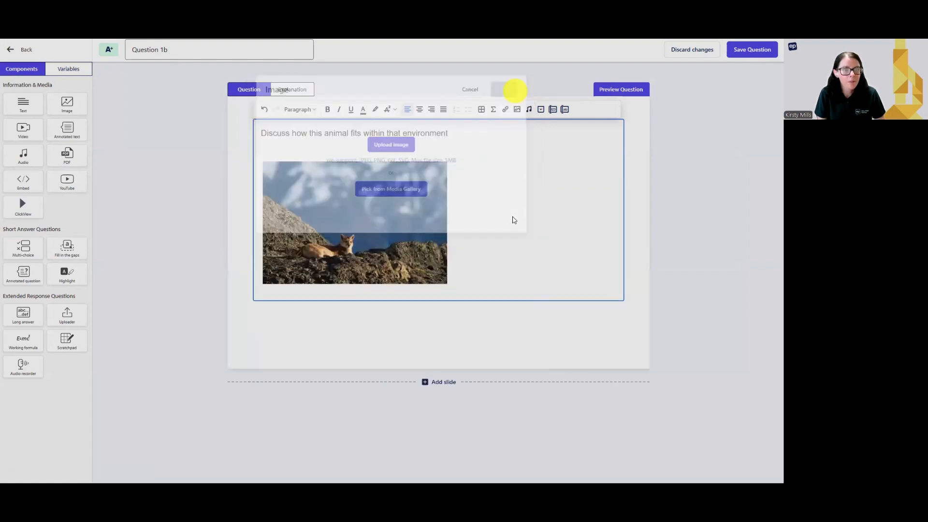
- Centre the puma image horizontally within the text component
left_click(360, 216)
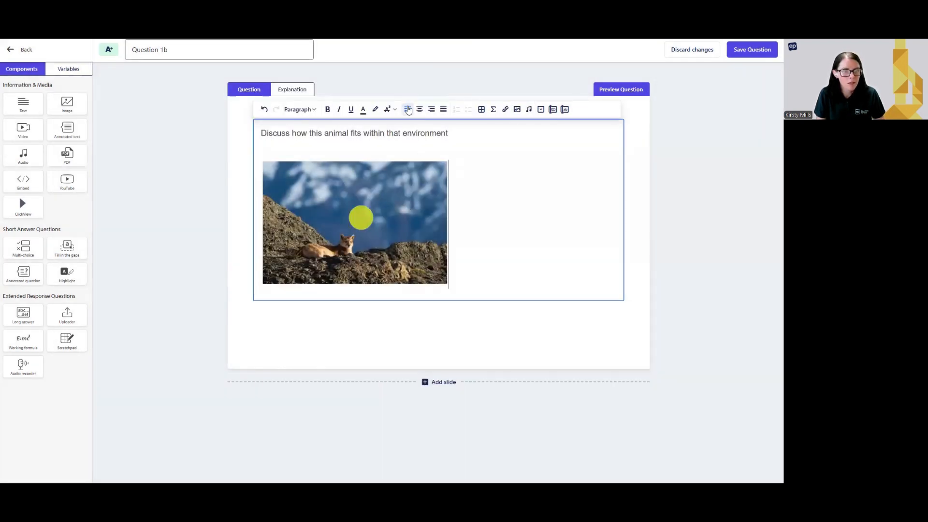
left_click(419, 109)
left_click(356, 335)
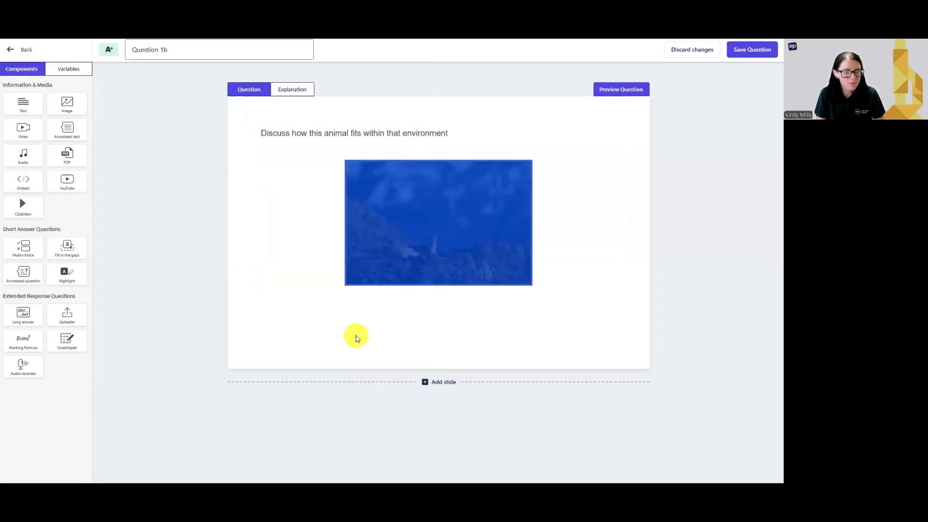
left_click(301, 321)
left_click(590, 249)
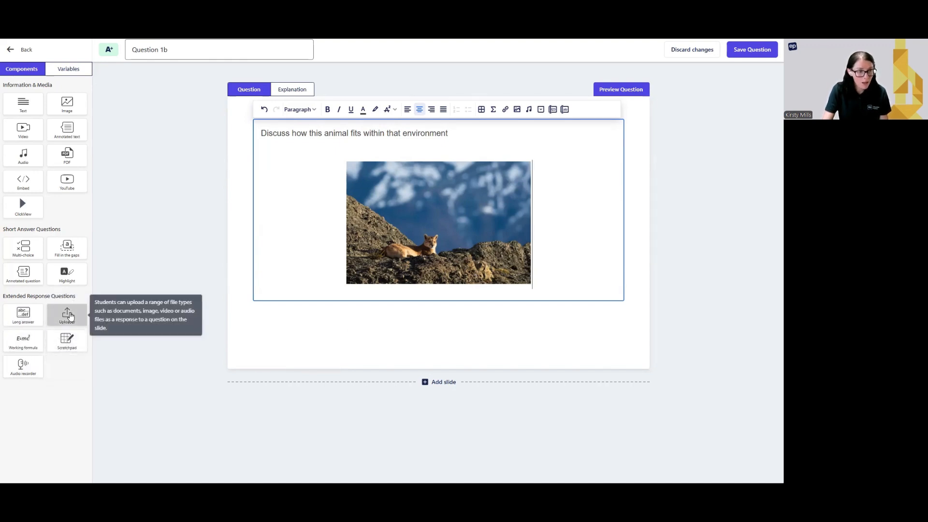
- Add a long answer component below the puma image and enter the model answer "Puma have yellow fur"
left_click_drag(23, 314, 457, 329)
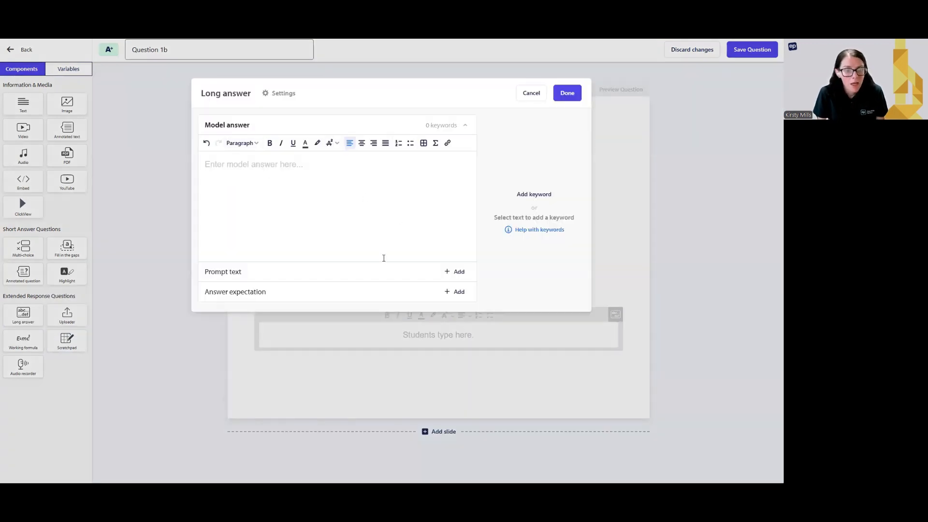
left_click(572, 97)
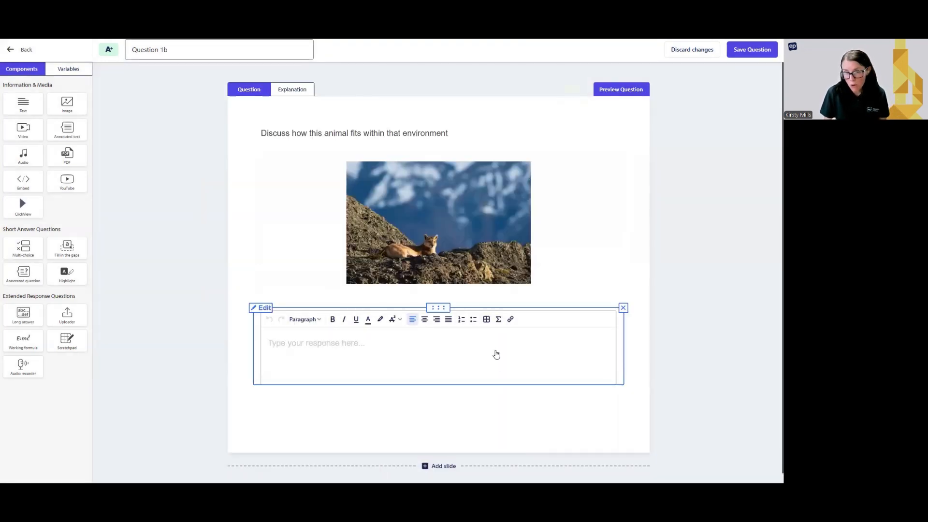
left_click(496, 355)
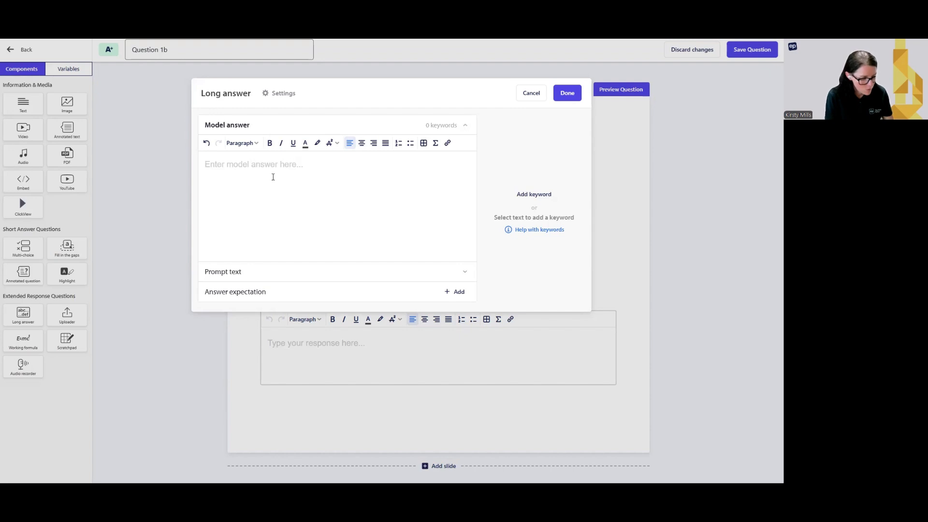
type("Puma")
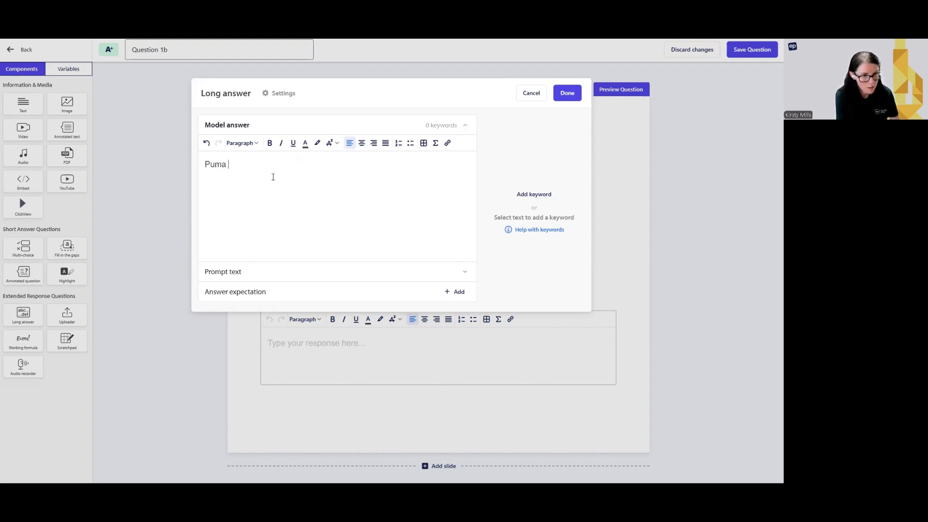
type(" have ")
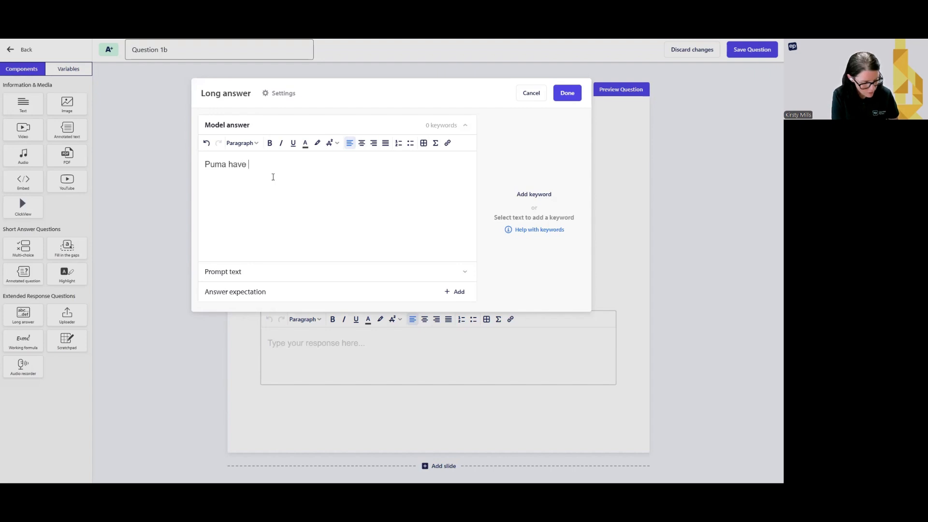
type("yellow fur")
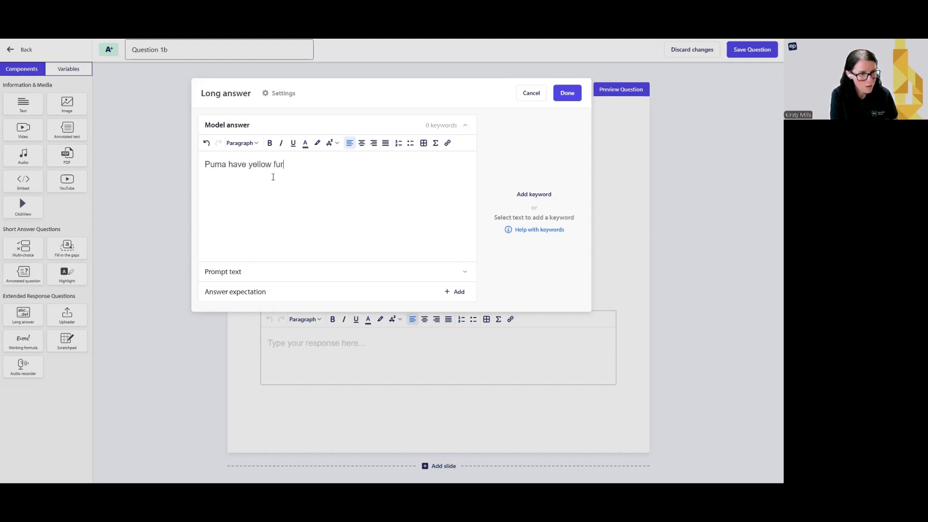
- Mark "yellow" in the model answer as a keyword and apply the long answer settings
double_click(264, 164)
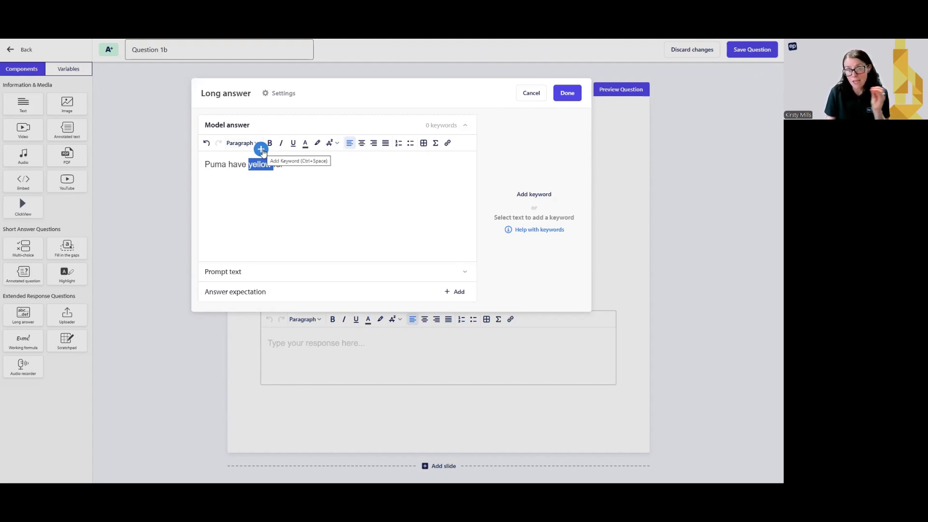
left_click(261, 149)
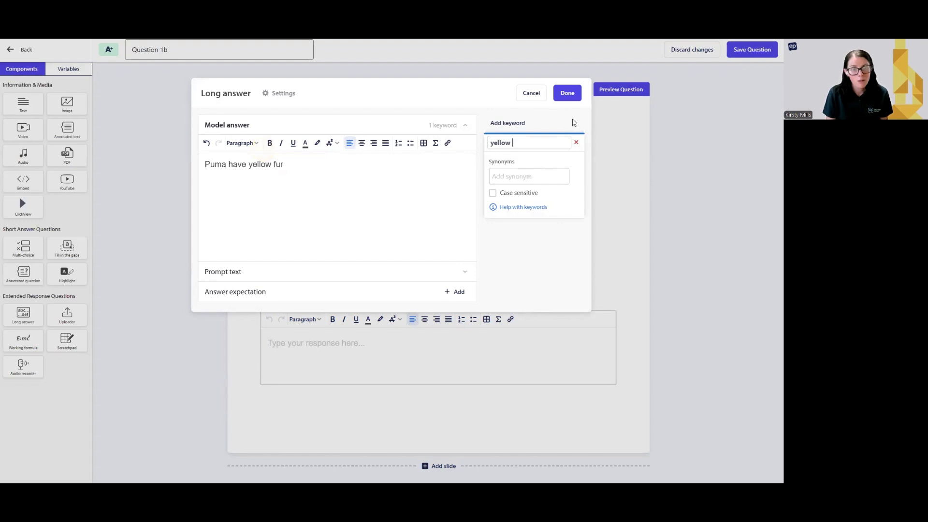
left_click(570, 95)
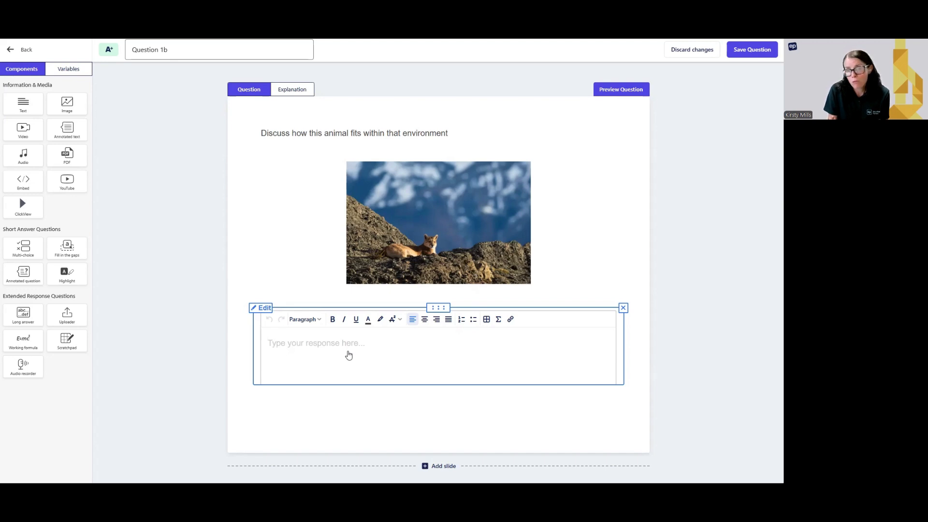
- Try an empty three-item numbered list as the long answer's prompt text, and clear it again
left_click(348, 355)
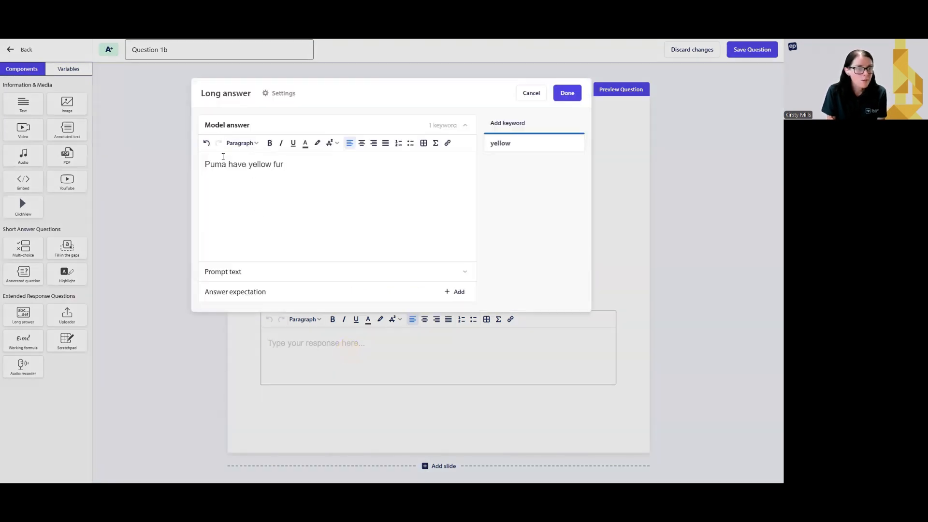
left_click(464, 124)
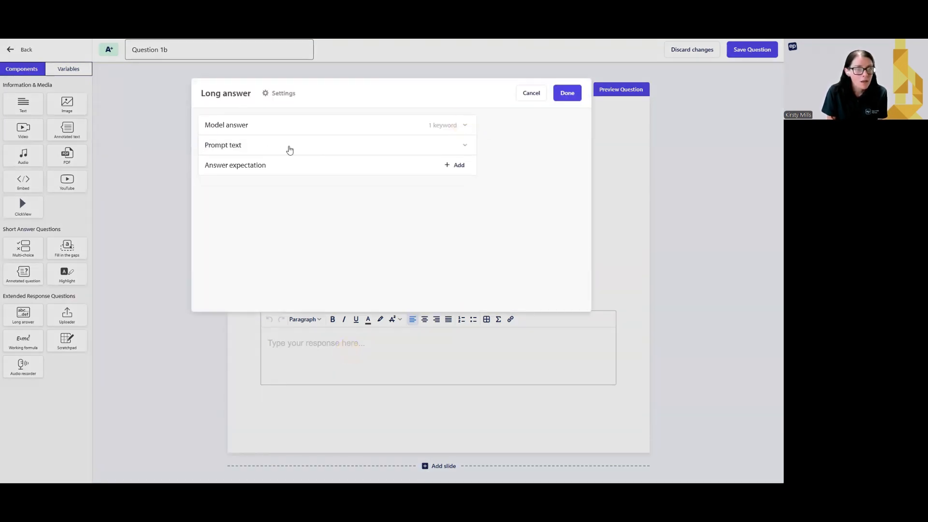
left_click(247, 145)
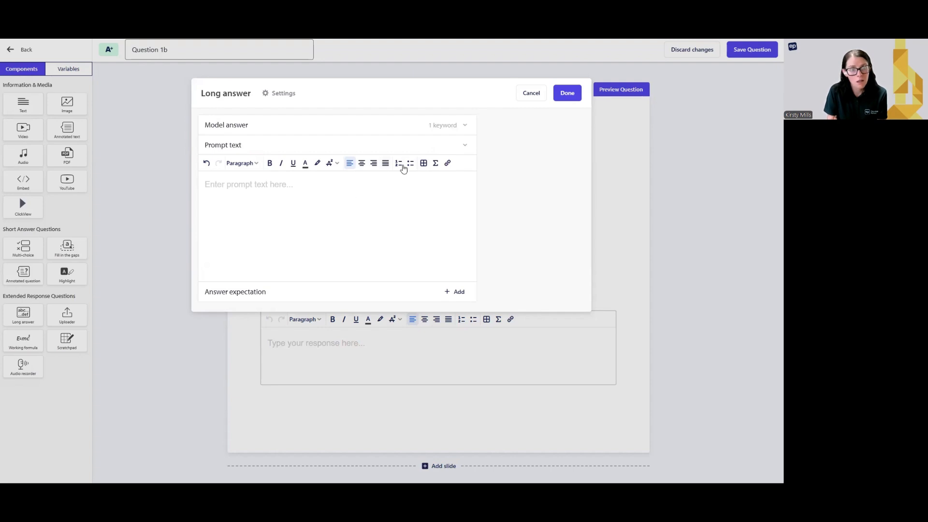
left_click(354, 186)
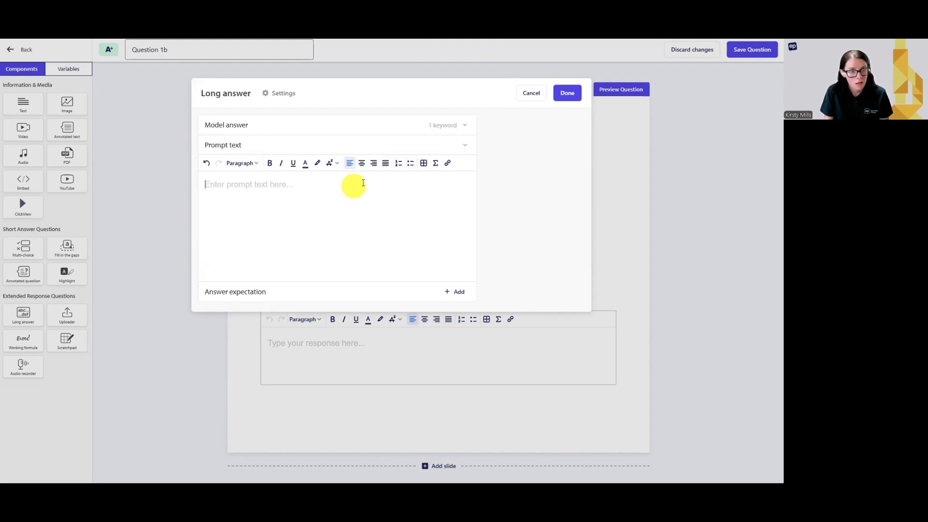
left_click(401, 164)
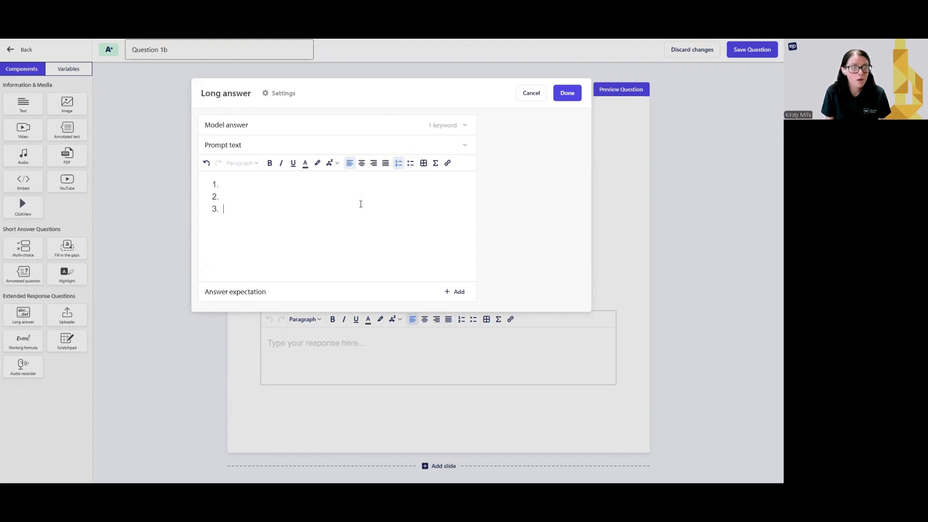
left_click_drag(272, 206, 189, 178)
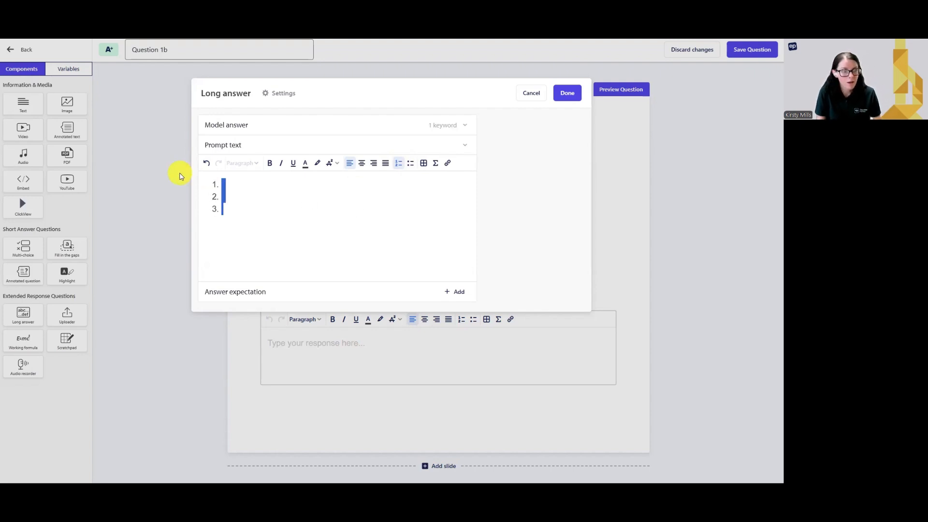
key("BackSpace")
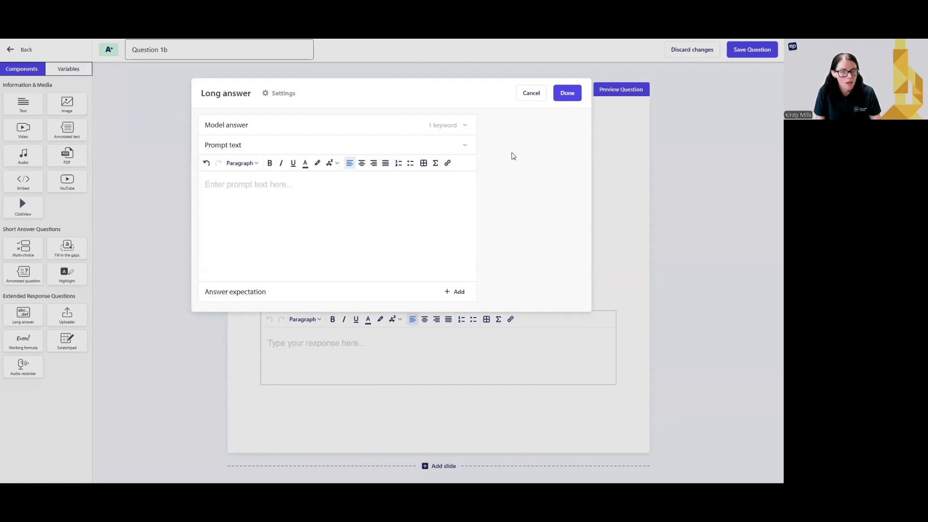
left_click(463, 145)
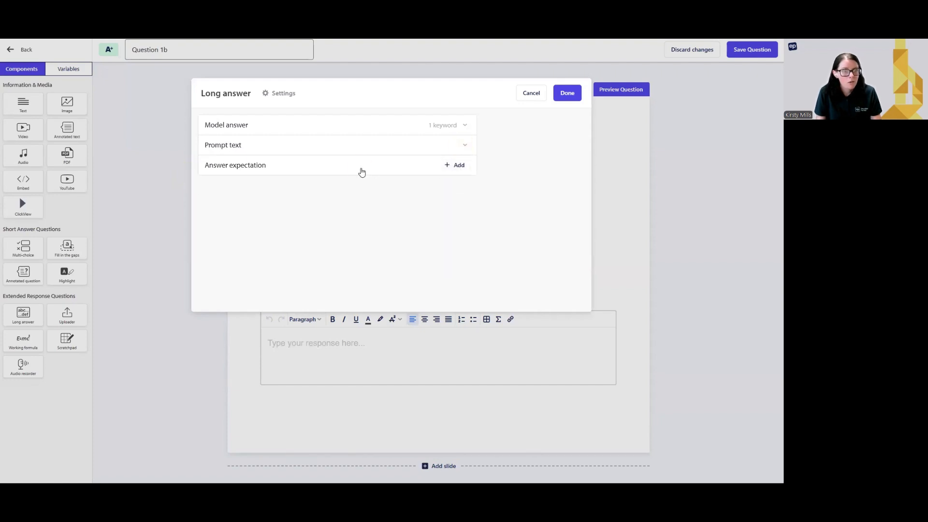
- Add an answer expectation of between 30 and 50 words to the long answer and apply its settings
left_click(362, 171)
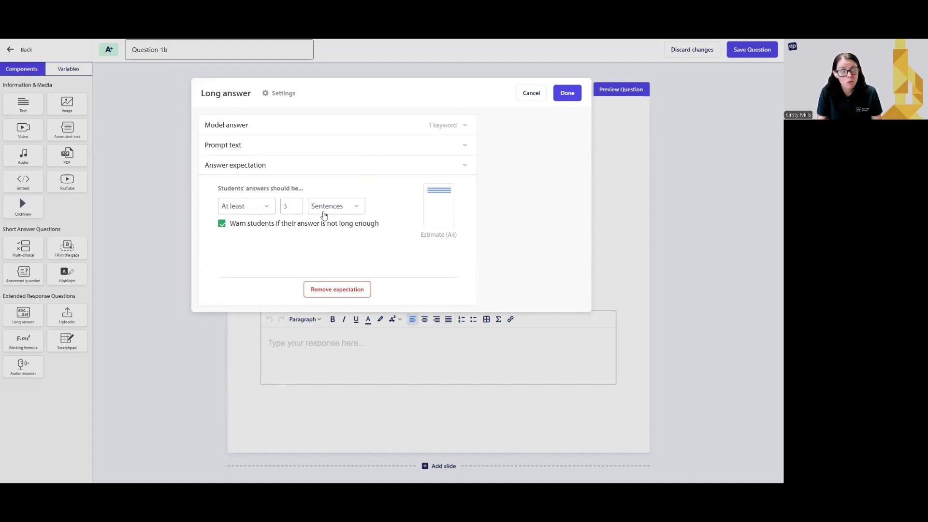
left_click(246, 206)
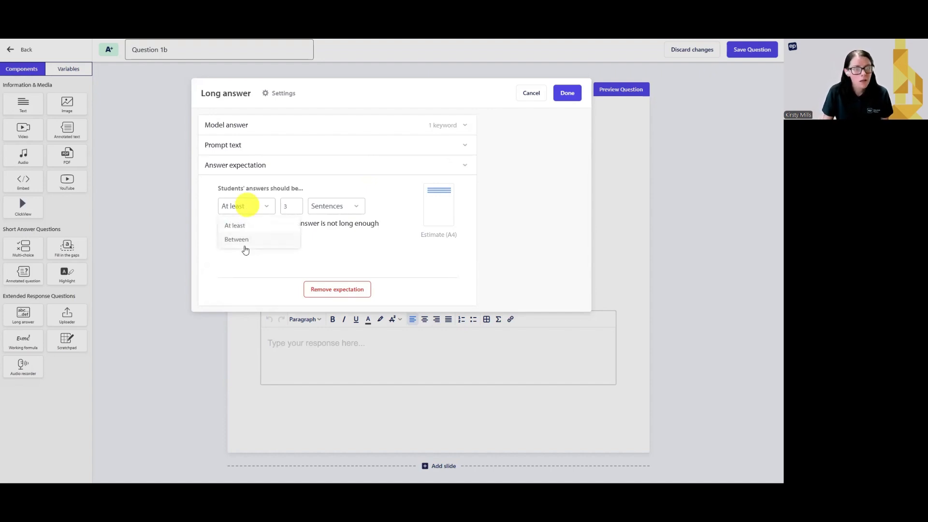
left_click(242, 241)
left_click(291, 206)
type("0")
left_click(326, 208)
type("0")
left_click(357, 206)
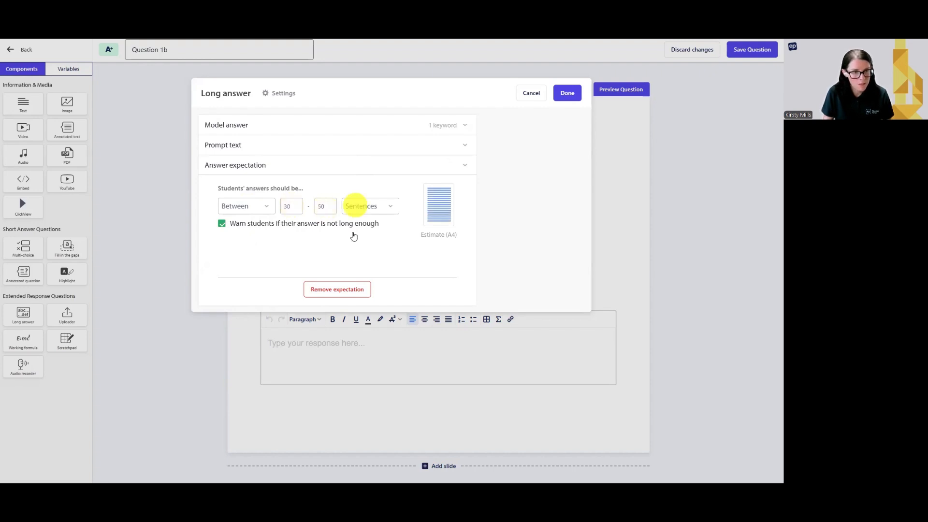
left_click(367, 229)
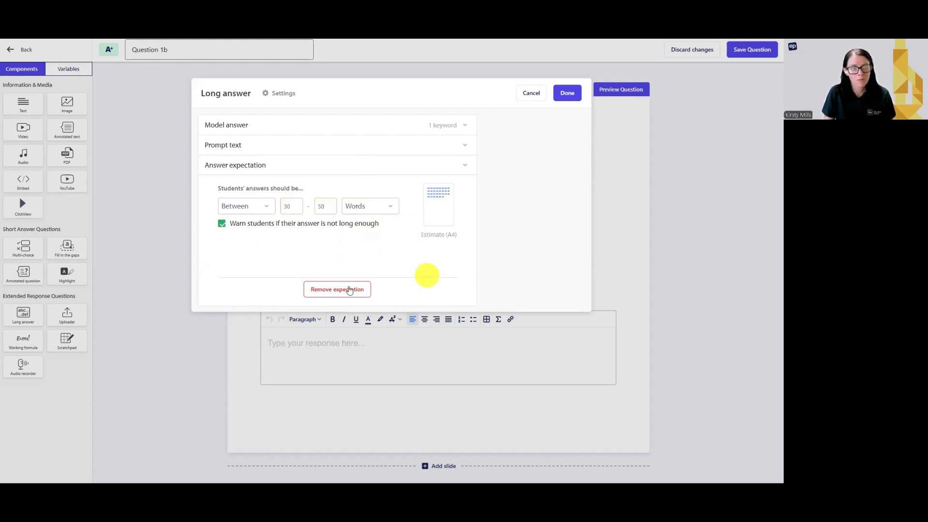
left_click(565, 94)
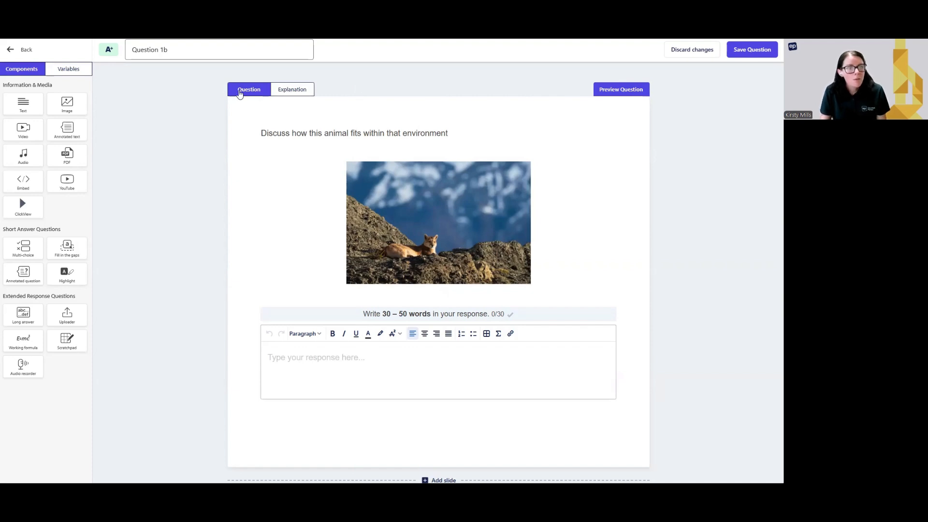
- Add an empty text component to Question 1b's explanation, save the question and return to the exam
left_click(281, 92)
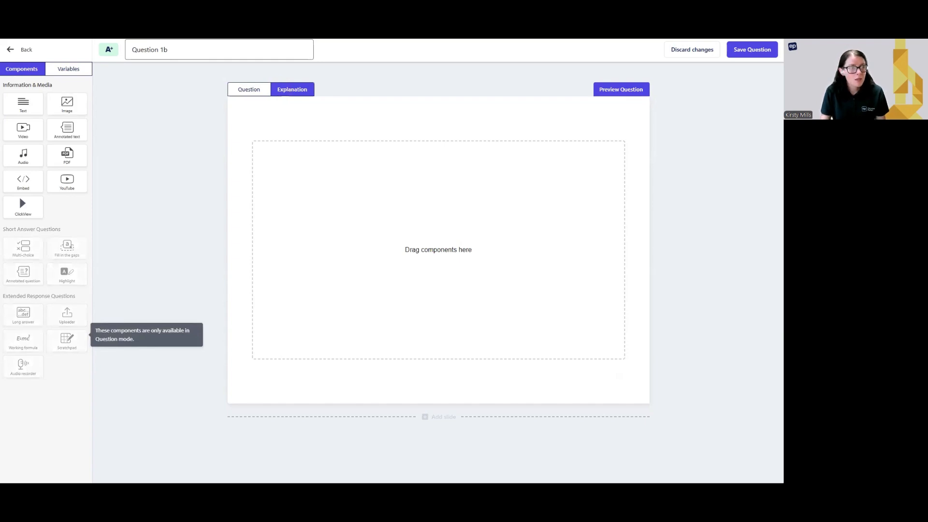
left_click_drag(25, 103, 401, 191)
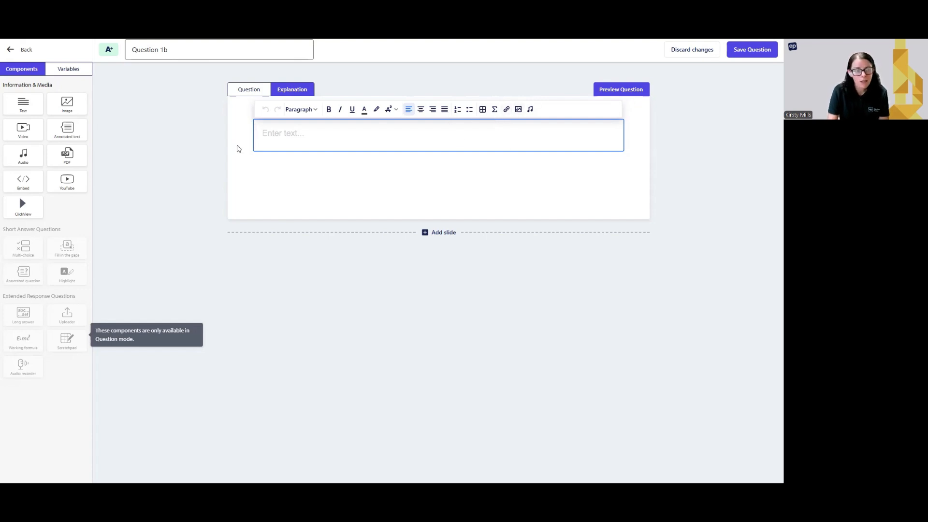
left_click(759, 53)
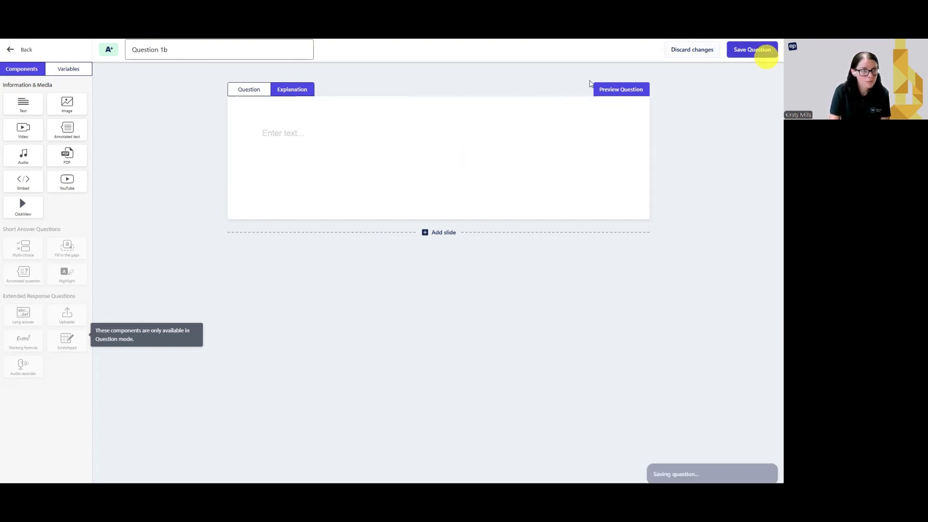
left_click(65, 55)
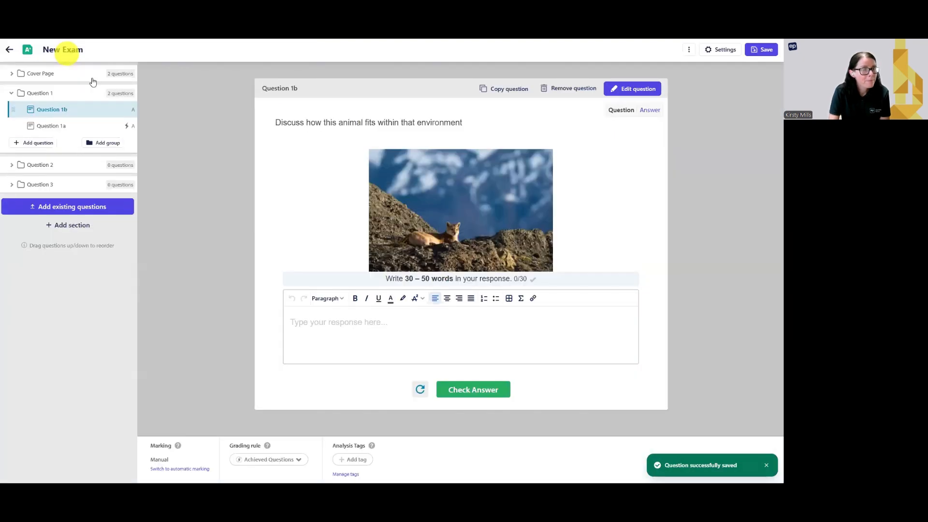
- Move Question 1b below Question 1a within the Question 1 section and reselect it
left_click_drag(12, 110, 58, 131)
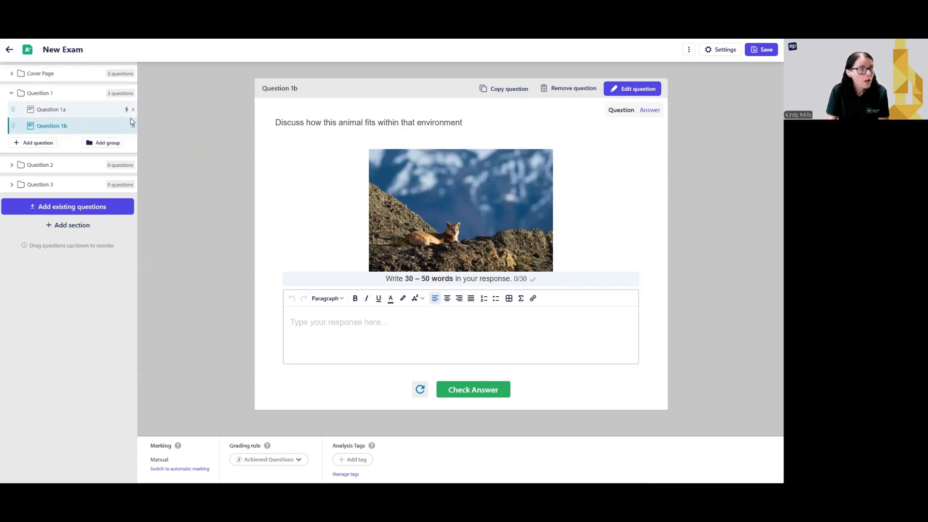
left_click(89, 114)
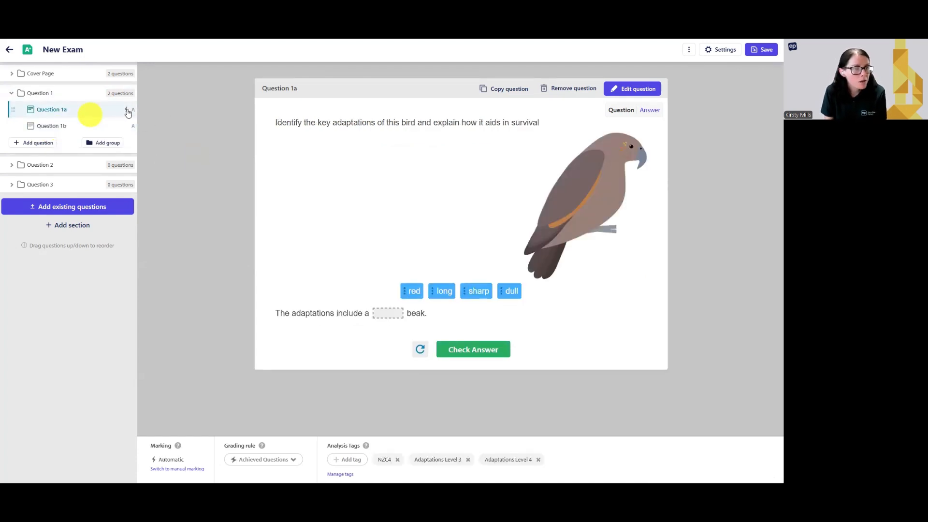
left_click(112, 125)
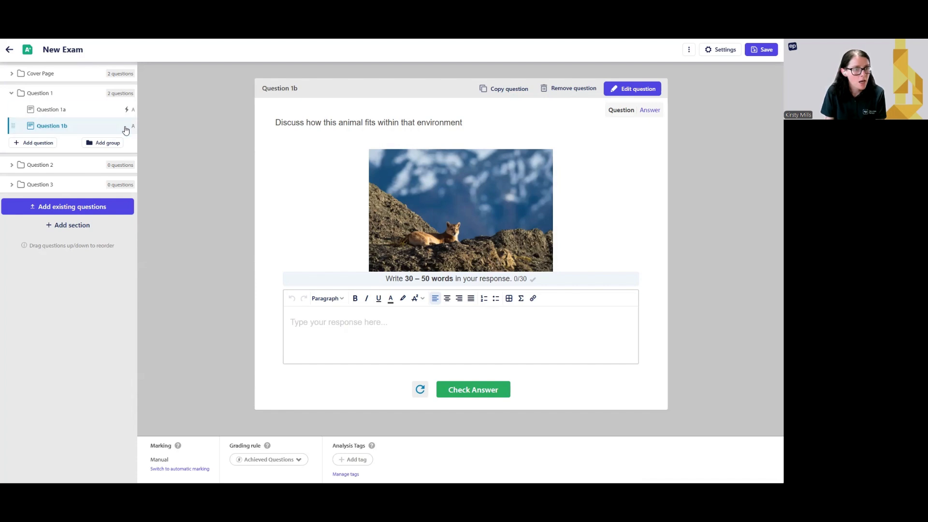
- Set Question 1b's grading rule to Excellence Questions and add the Adaptations Level 4 analysis tag
mouse_move(135, 129)
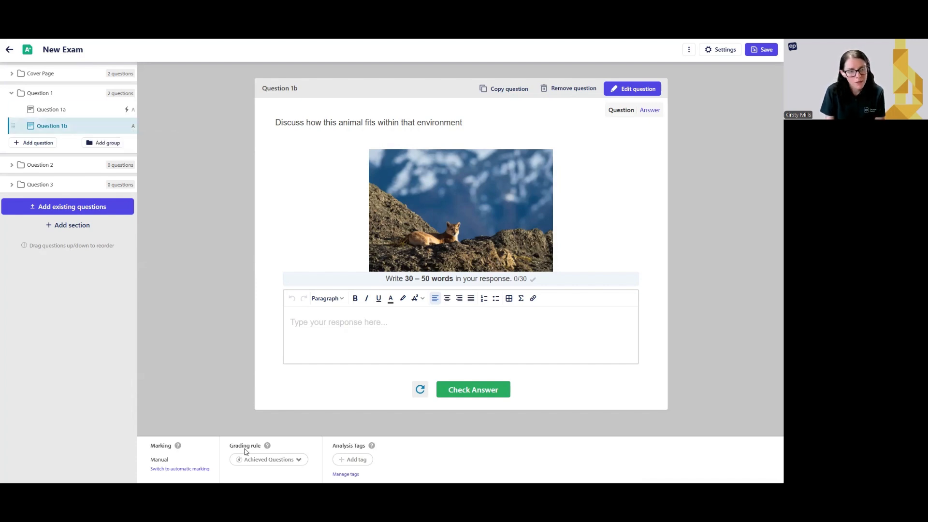
left_click(273, 463)
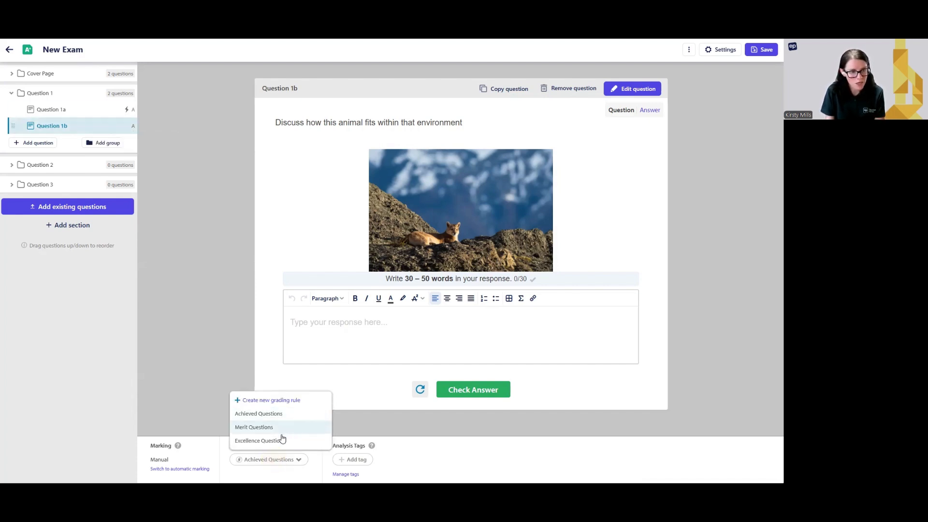
left_click(276, 439)
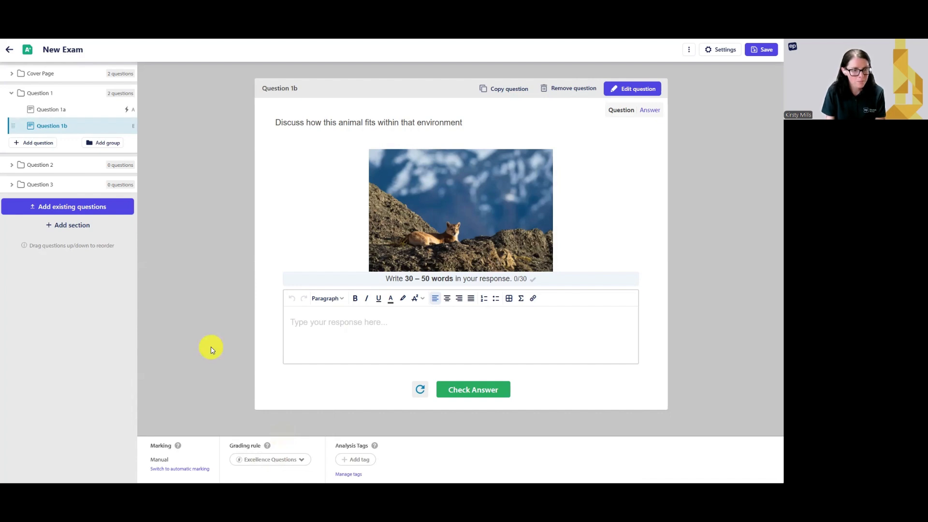
left_click(365, 462)
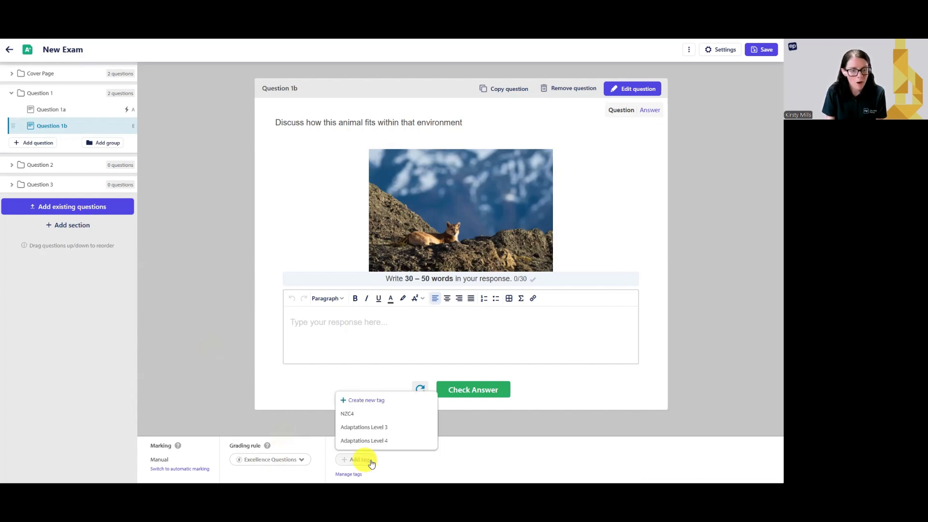
left_click(407, 441)
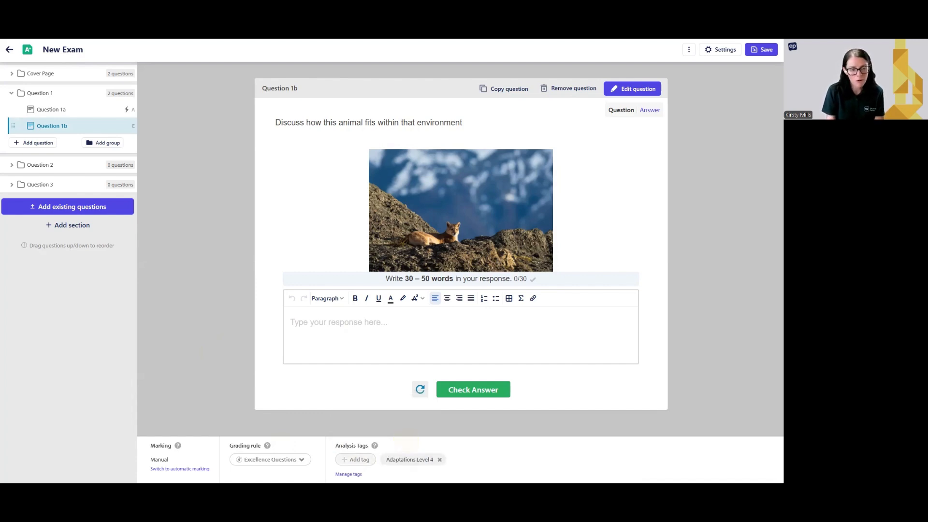
- Add a new NZC5 analysis tag and the existing NZC4 tag to Question 1b, and save the exam
left_click(360, 459)
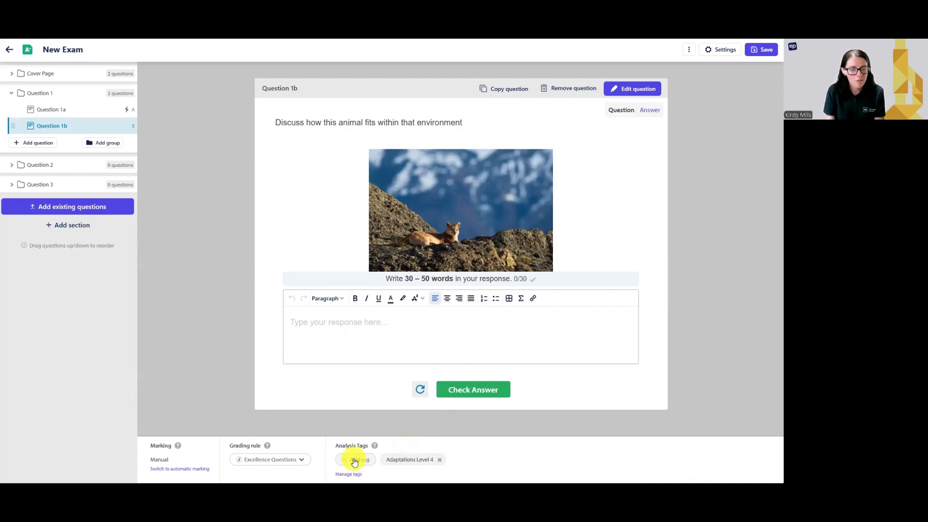
left_click(362, 415)
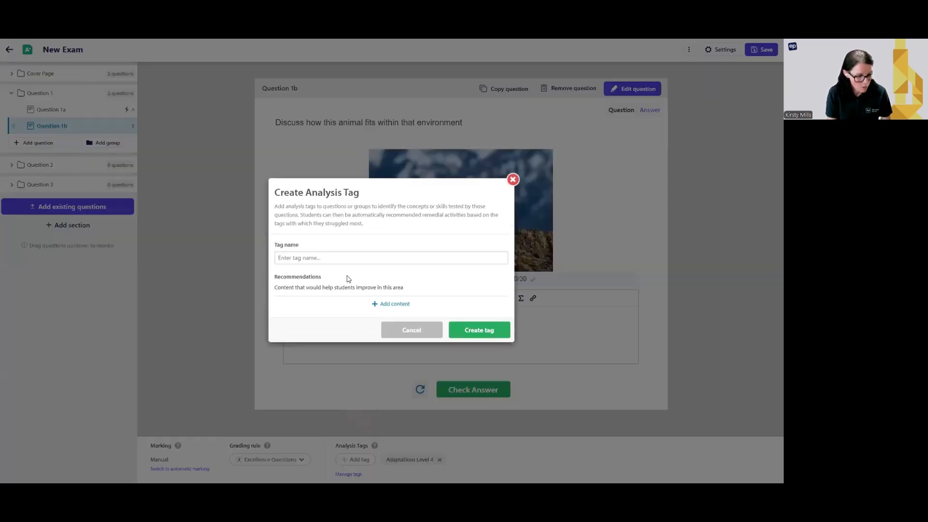
type("NZC5")
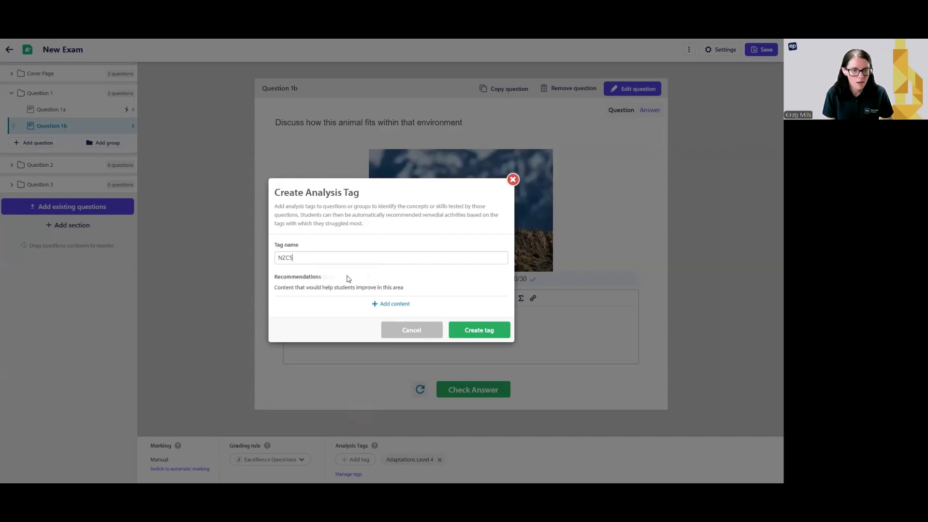
left_click(488, 329)
left_click(361, 458)
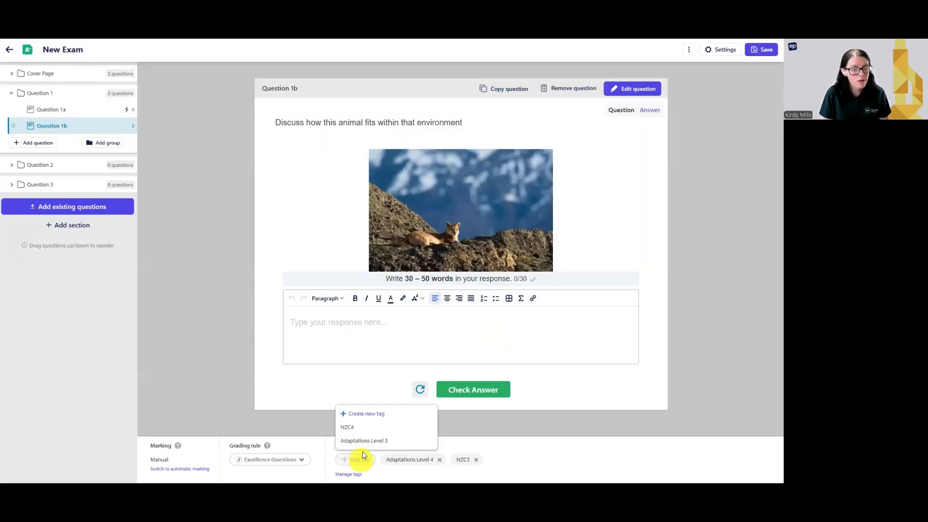
left_click(369, 426)
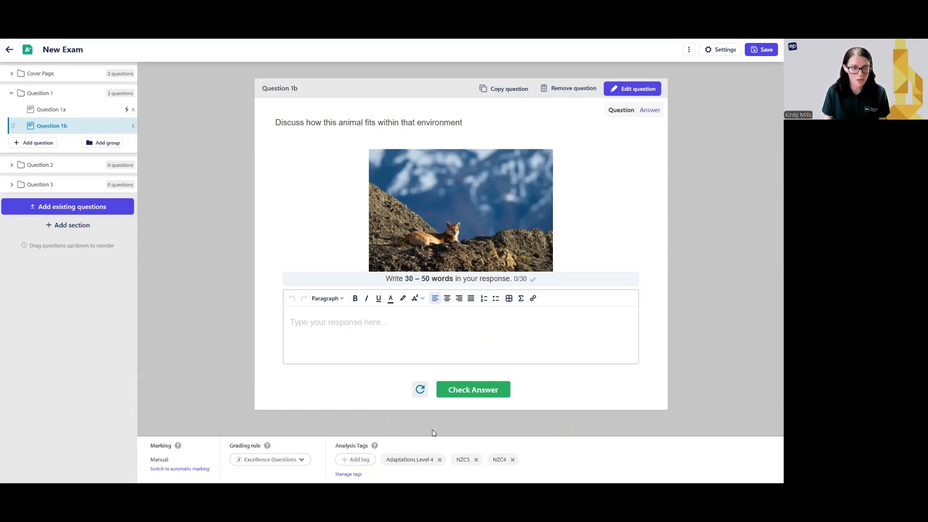
left_click(761, 49)
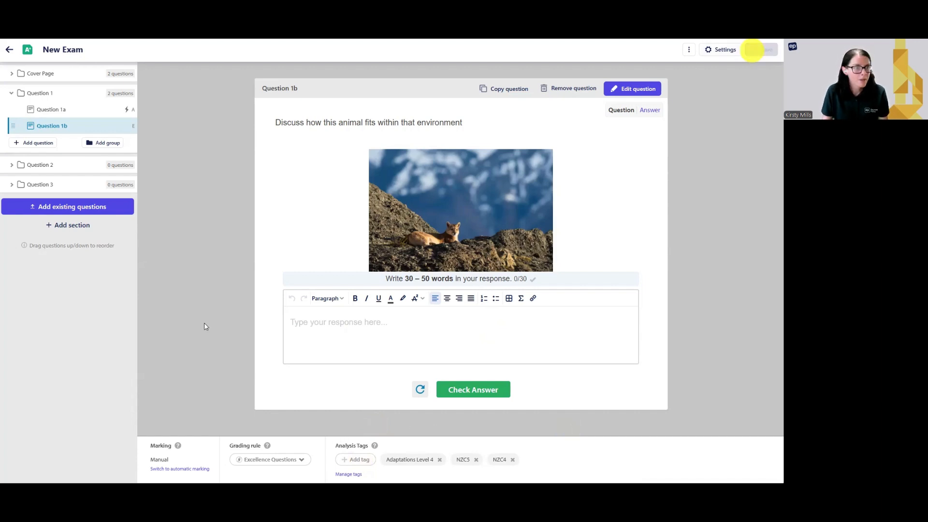
- Expand the Question 2 section, copy Question 1a, and save the copy renamed as Question 2a
left_click(55, 127)
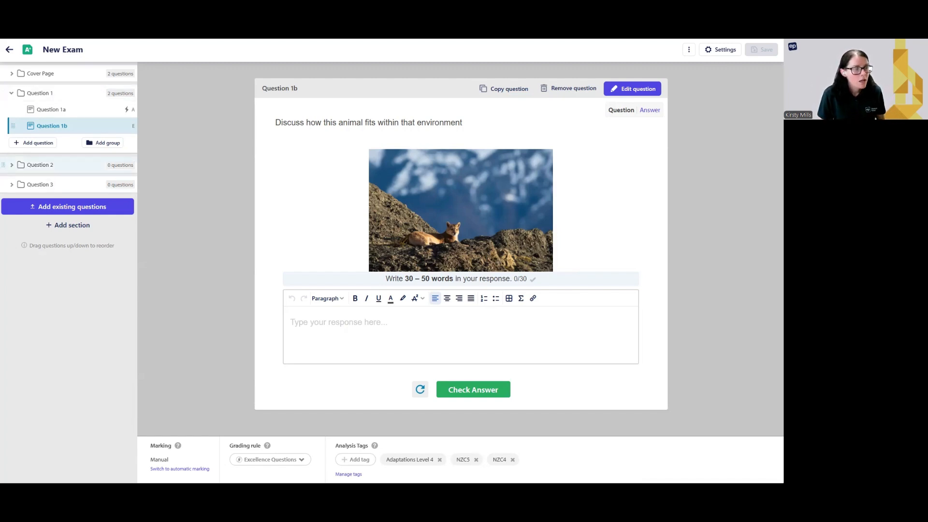
left_click(13, 166)
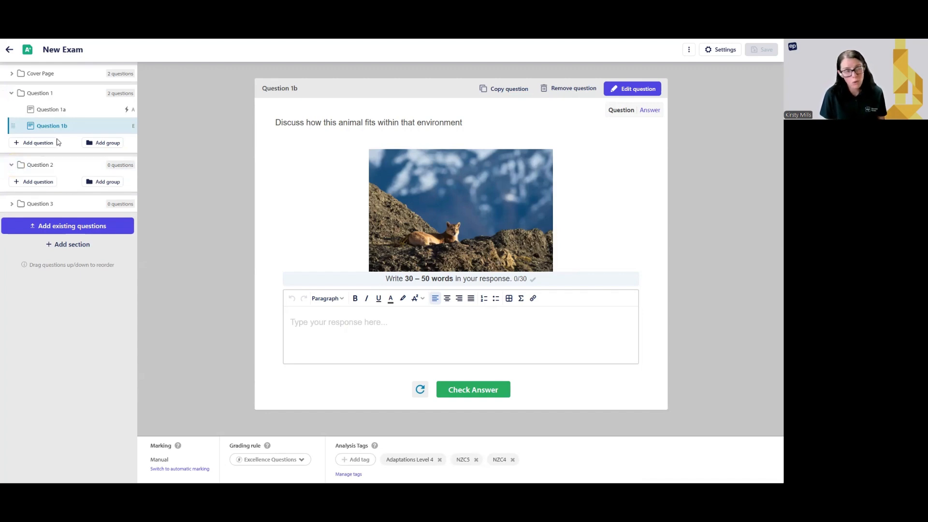
left_click(63, 111)
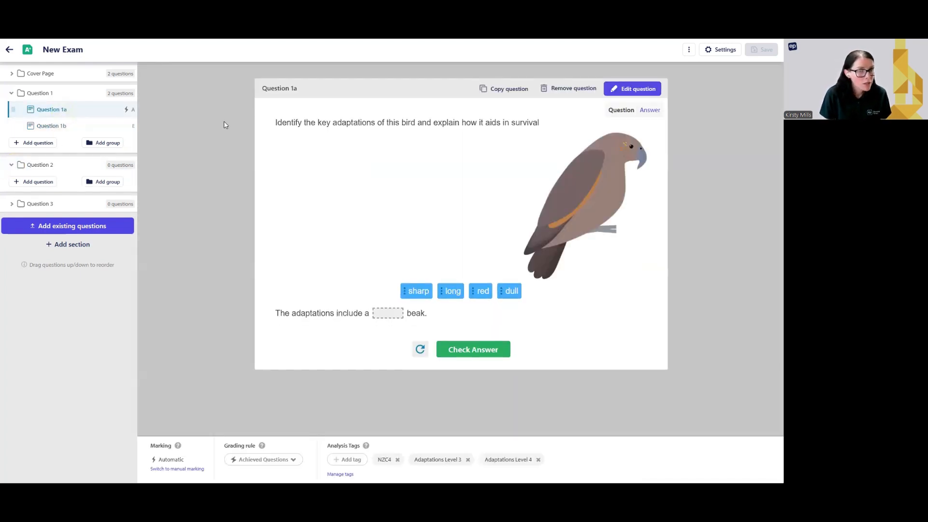
left_click(522, 88)
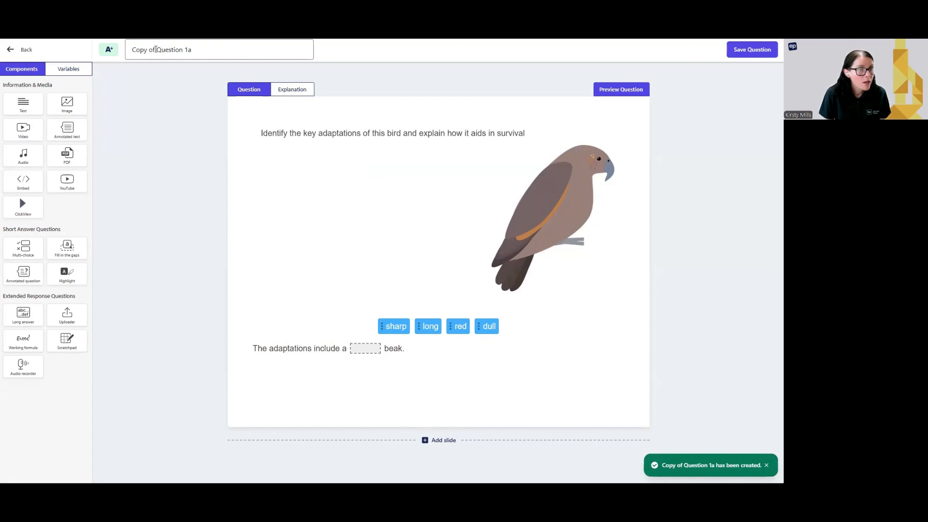
left_click_drag(156, 49, 46, 49)
key("BackSpace")
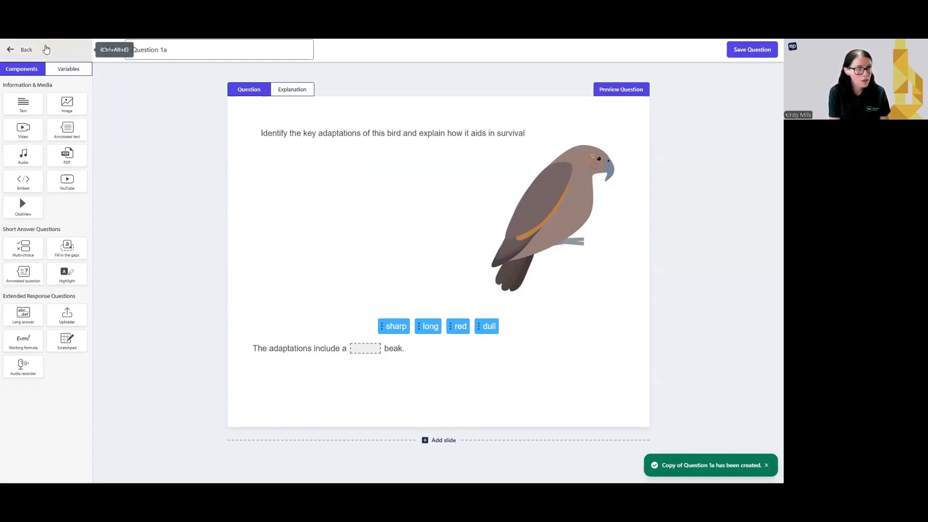
left_click(164, 49)
key("BackSpace")
type("2")
left_click(750, 49)
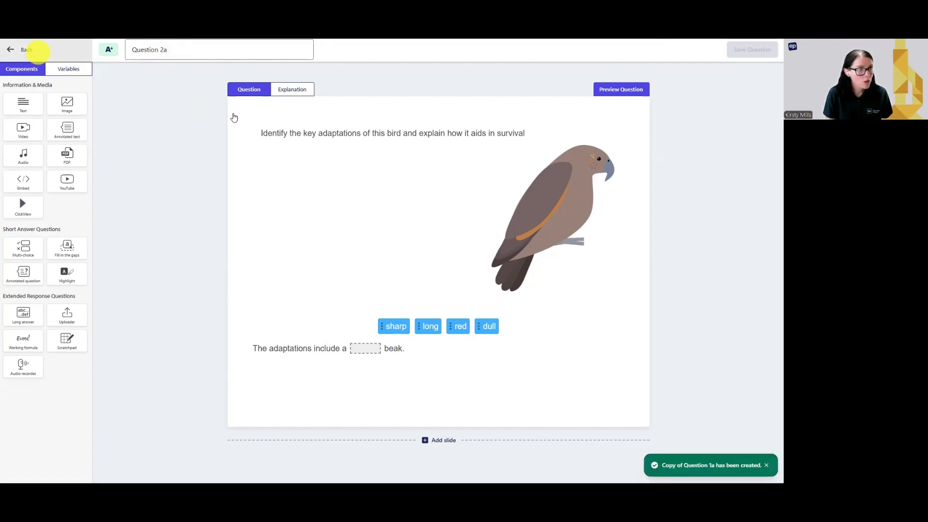
- Return to the exam and move Question 2a into the Question 2 section
left_click(24, 51)
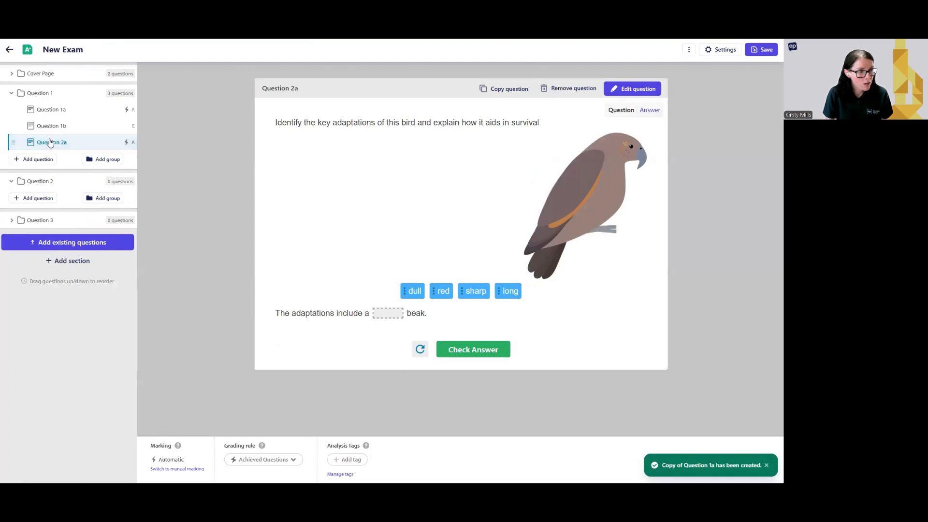
left_click_drag(15, 143, 79, 187)
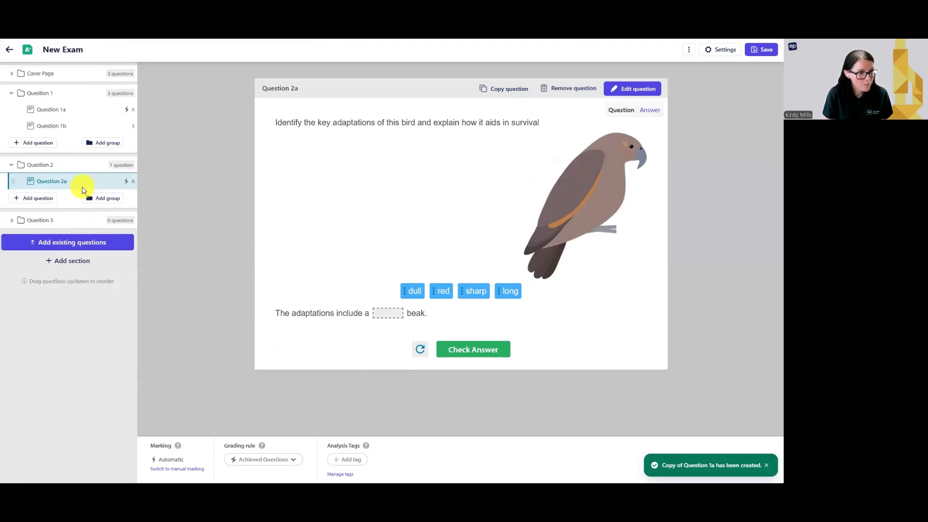
left_click(177, 188)
- Copy Question 1b, rename the copy as Question 2b, save it and return to the exam
left_click(122, 124)
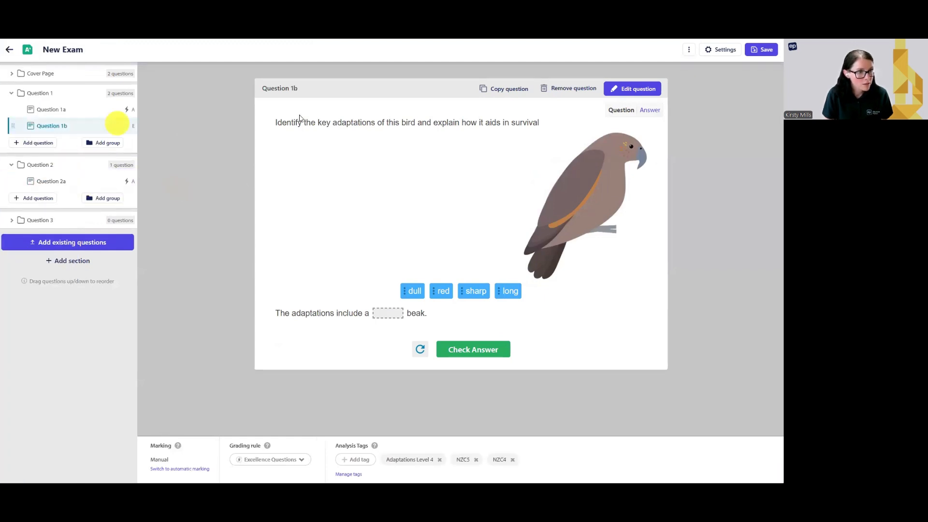
left_click(516, 89)
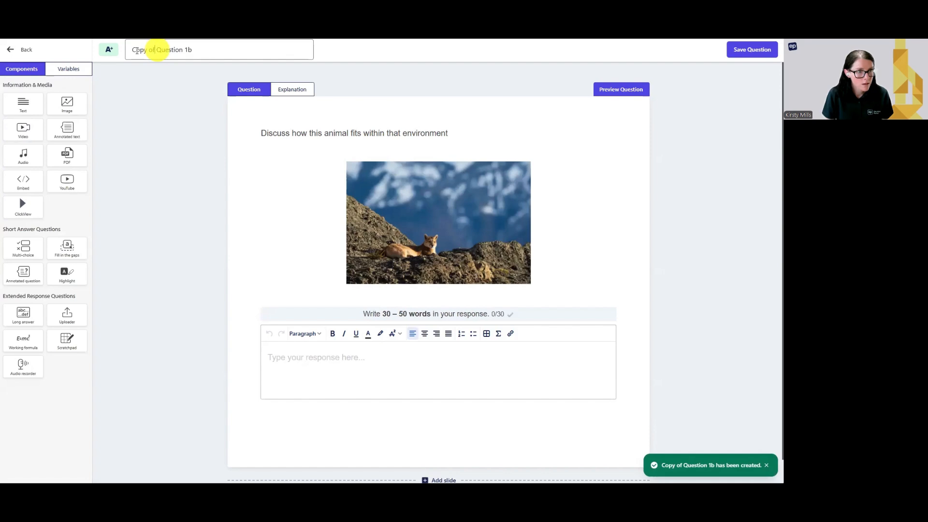
left_click_drag(156, 51, 130, 50)
key("BackSpace")
double_click(164, 51)
type("2b")
left_click(744, 53)
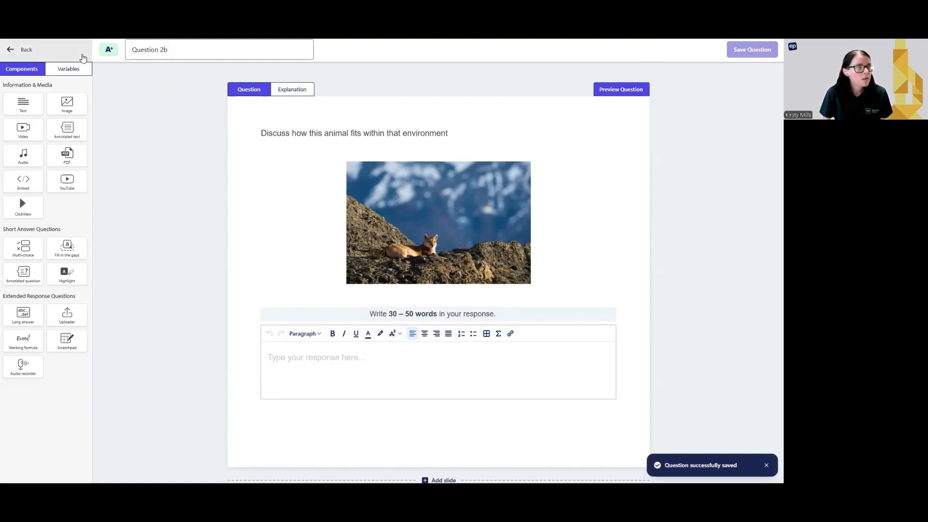
left_click(83, 58)
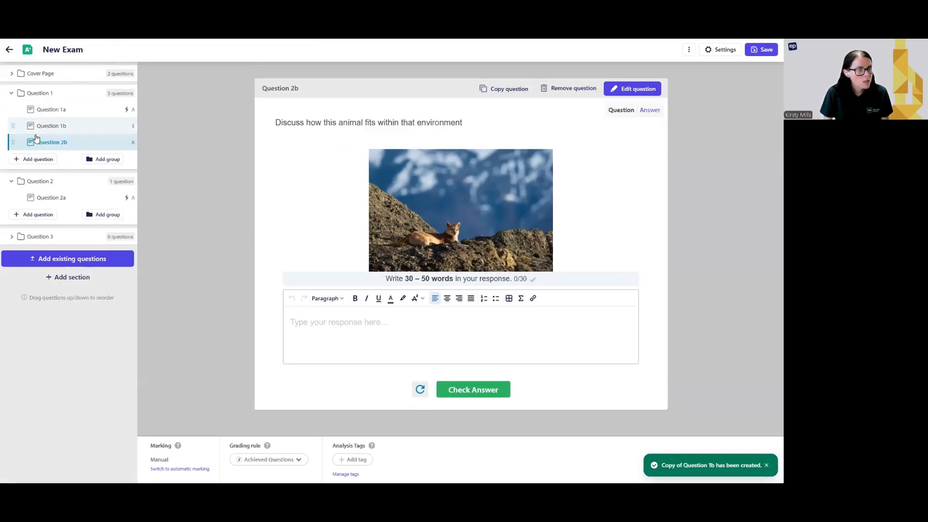
- Move Question 2b into the Question 2 section, and view the section's settings and Question 2a
left_click_drag(15, 142, 75, 201)
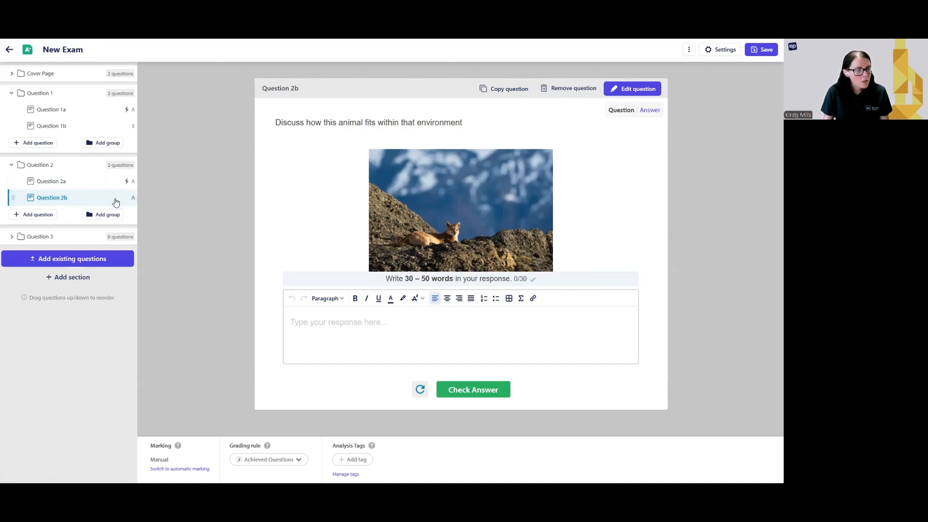
left_click(91, 170)
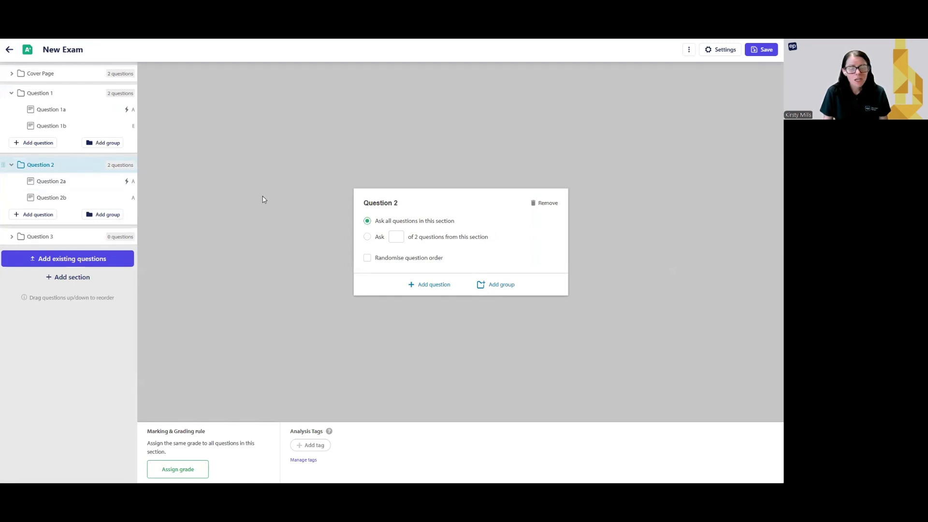
left_click(46, 181)
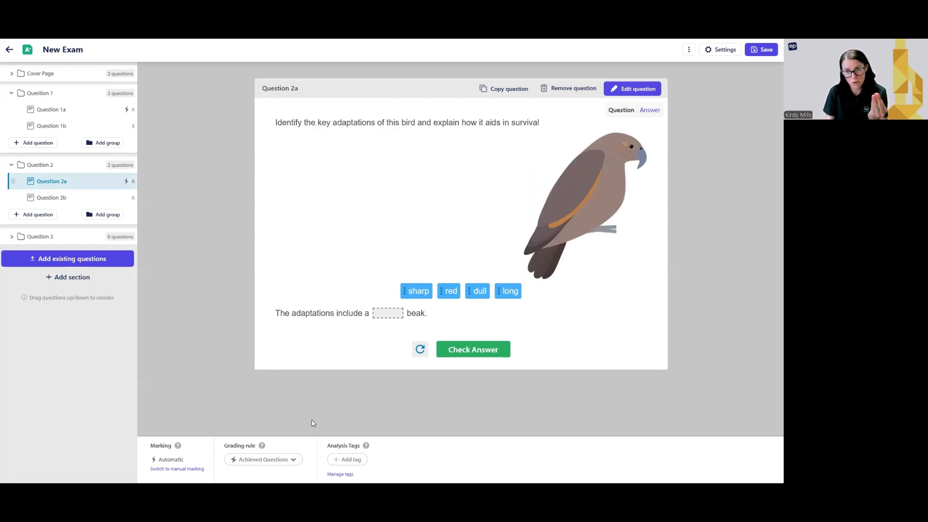
- Add the NZC4 and Adaptations Level 4 analysis tags to the whole Question 2 section
left_click(78, 167)
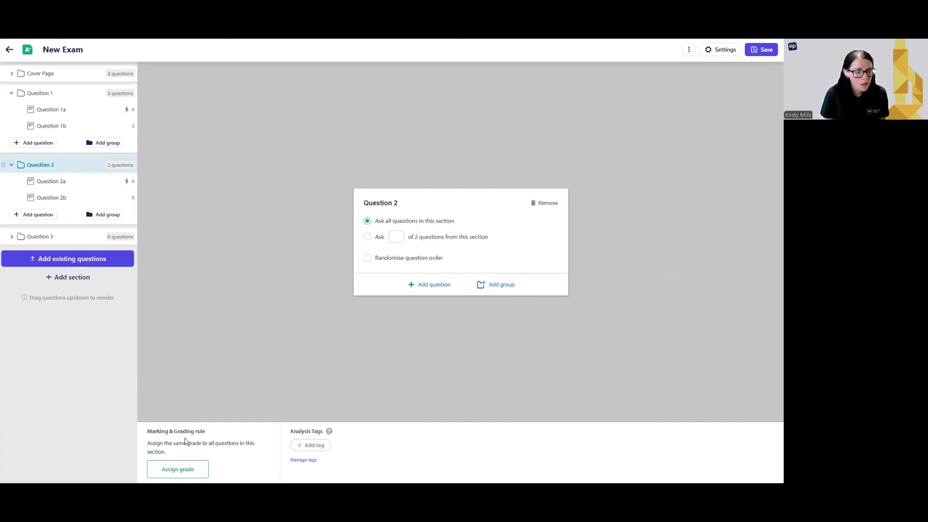
left_click(312, 449)
left_click(335, 389)
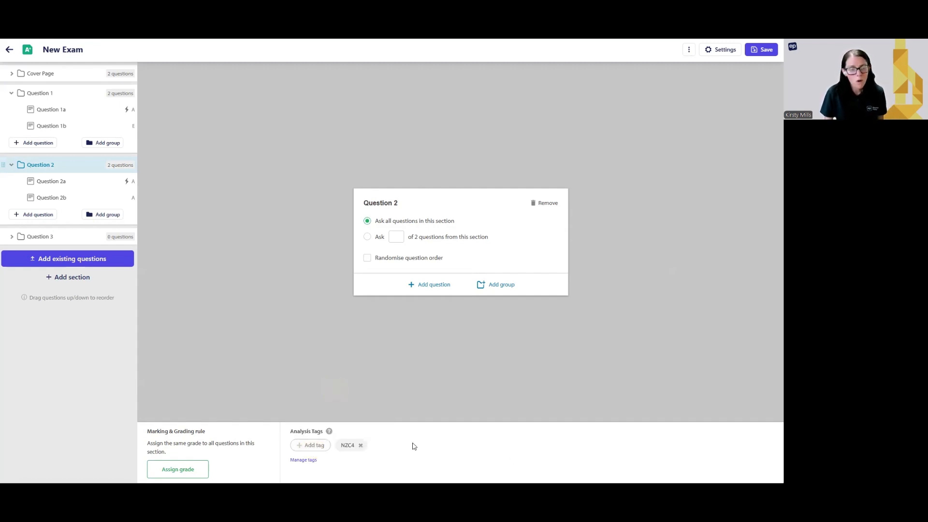
left_click(320, 445)
left_click(340, 414)
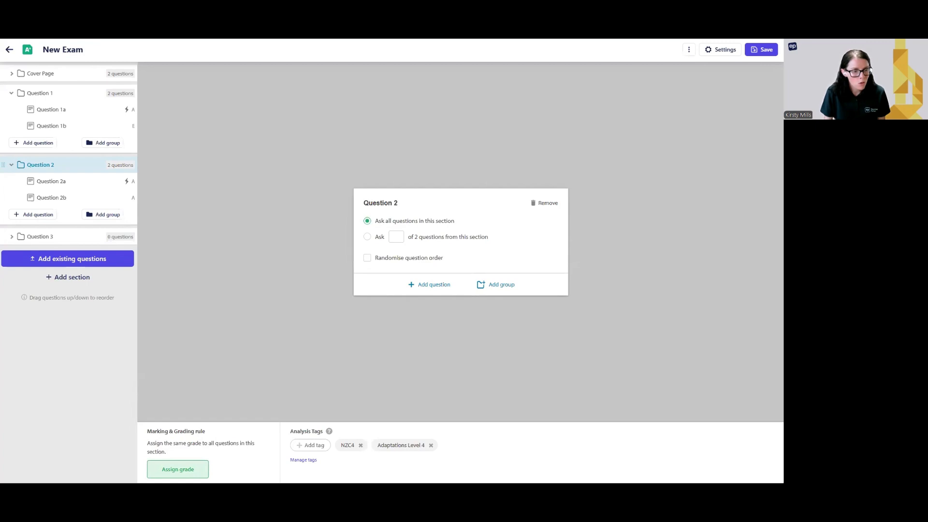
- Assign the manual Excellence Questions grading rule to the Question 2 section, mark all its questions as a section, and save the exam
left_click(181, 469)
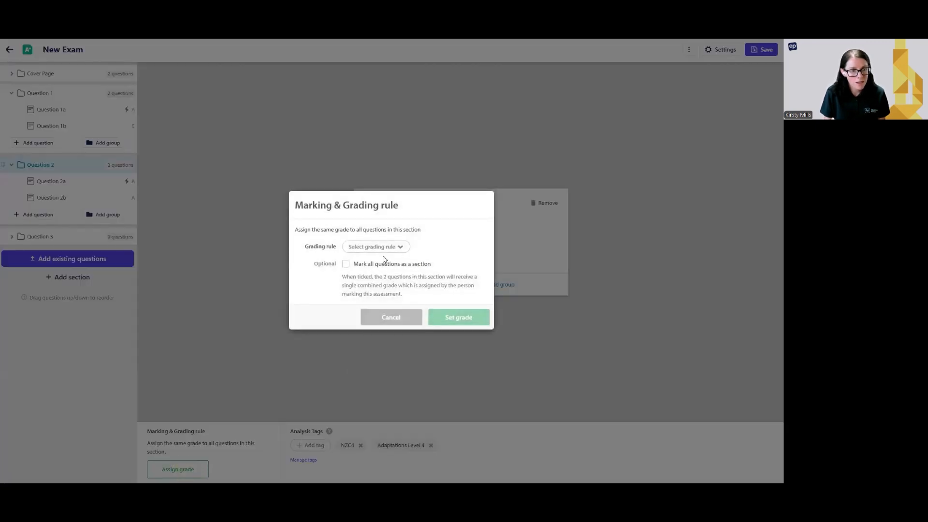
left_click(381, 247)
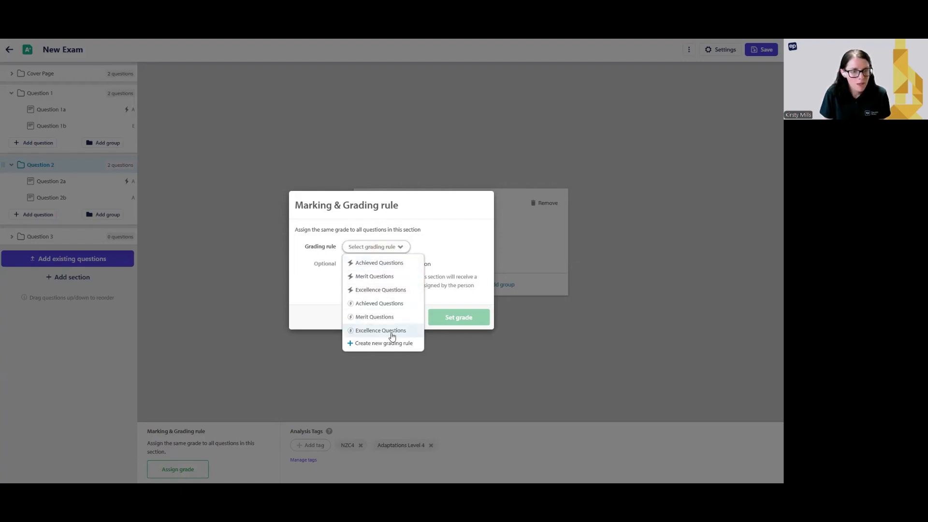
left_click(376, 333)
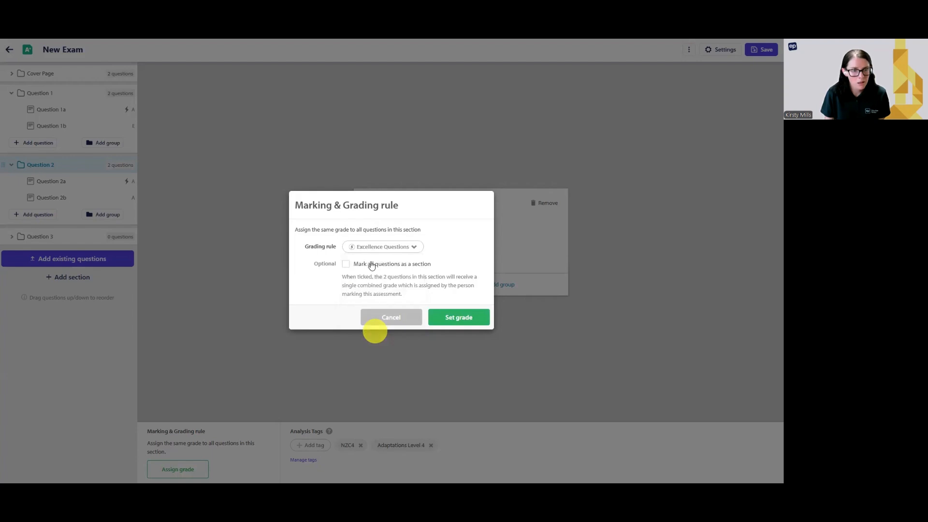
left_click(364, 265)
left_click(475, 317)
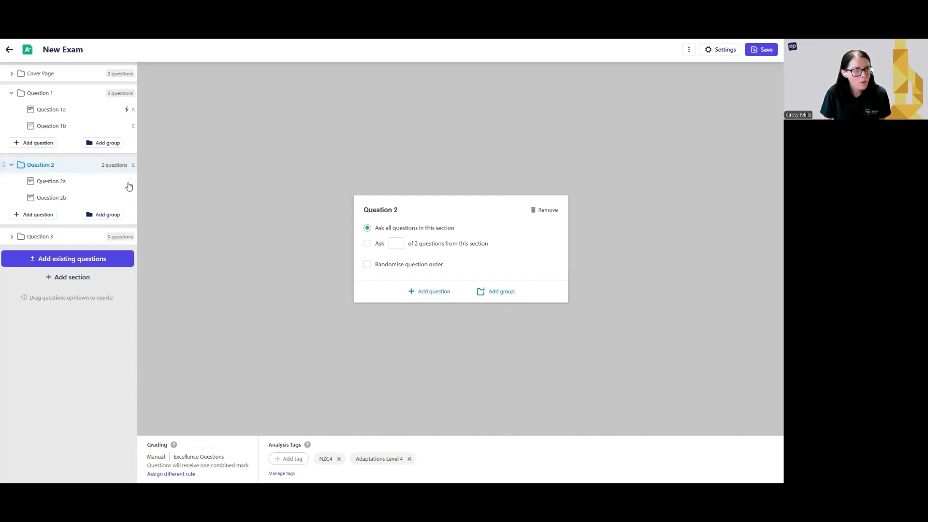
mouse_move(134, 169)
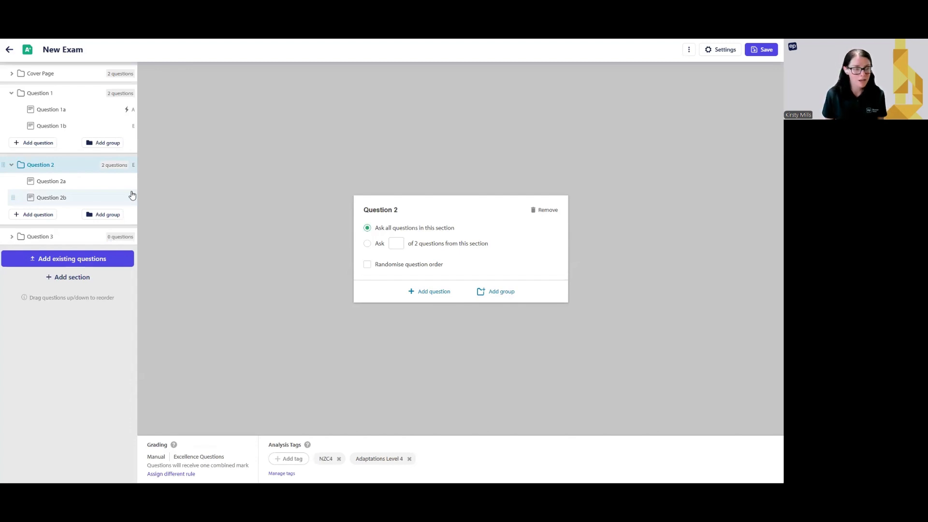
left_click(761, 51)
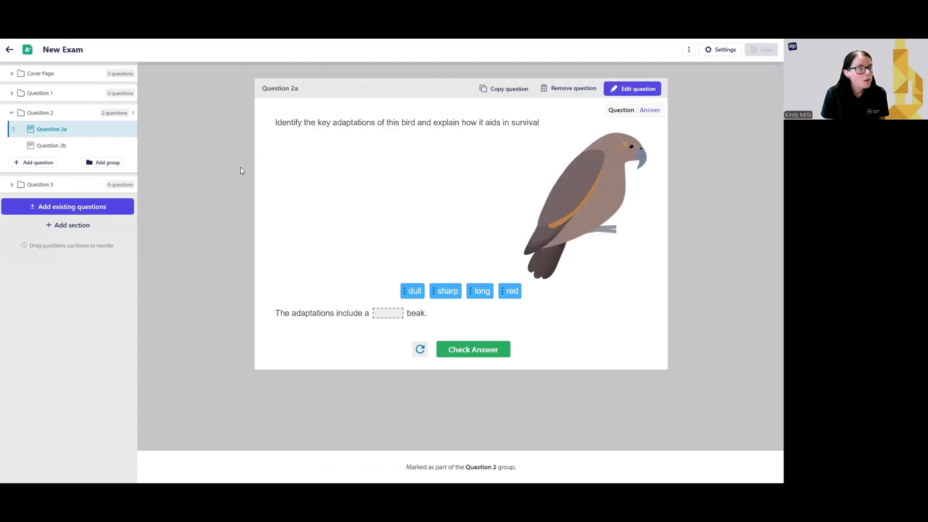
- Leave the exam editor and preview the Year 9 End of Topic Test, viewing its resource booklet and Question 1a
left_click(13, 93)
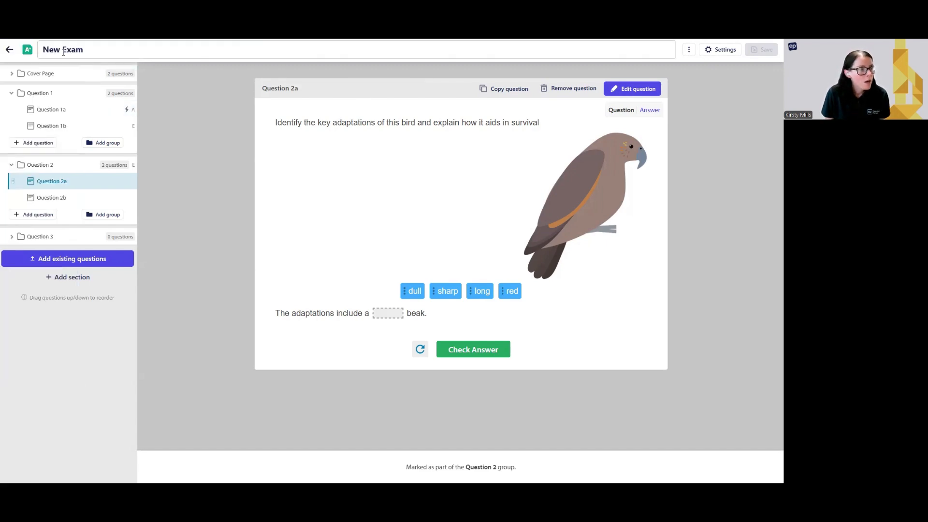
left_click(9, 50)
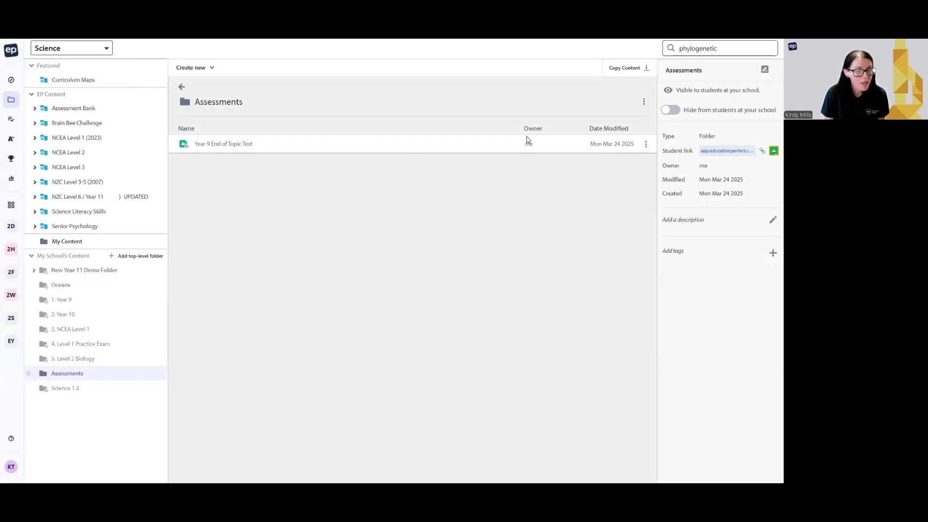
left_click(500, 146)
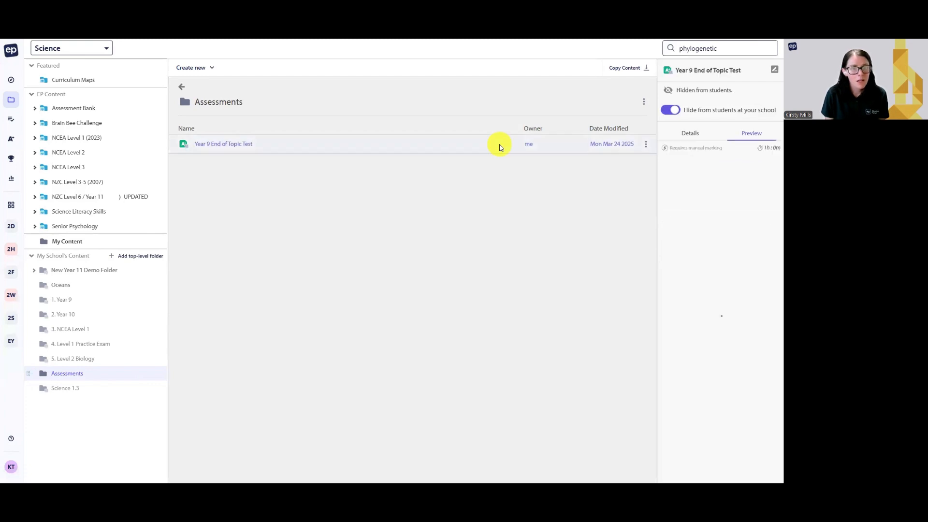
left_click(645, 144)
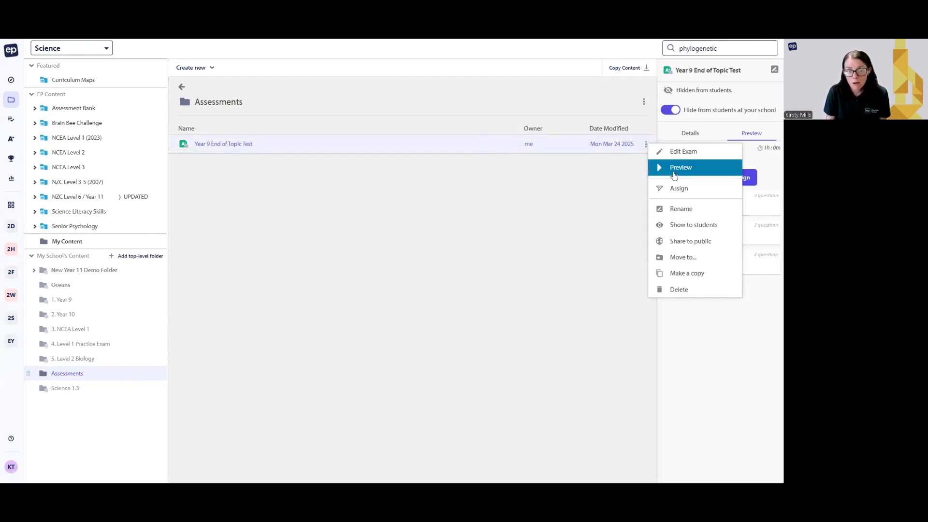
left_click(674, 170)
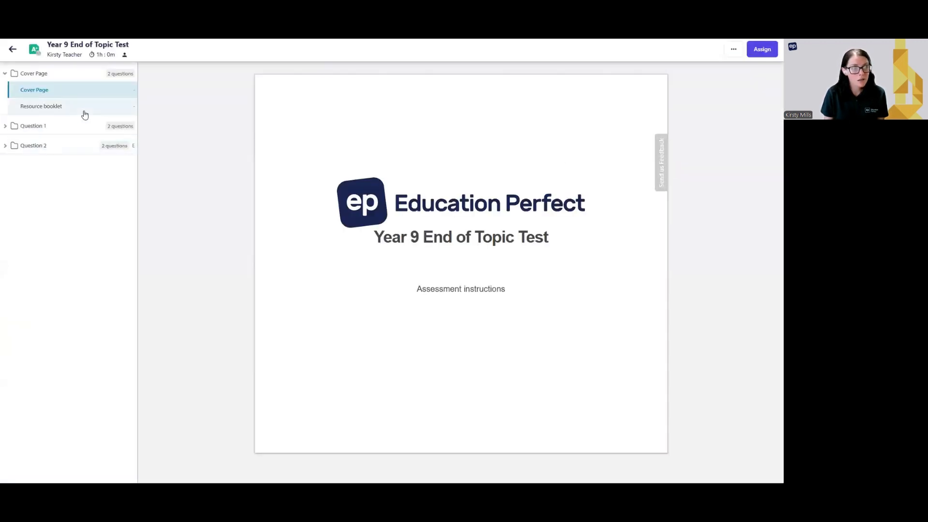
left_click(84, 112)
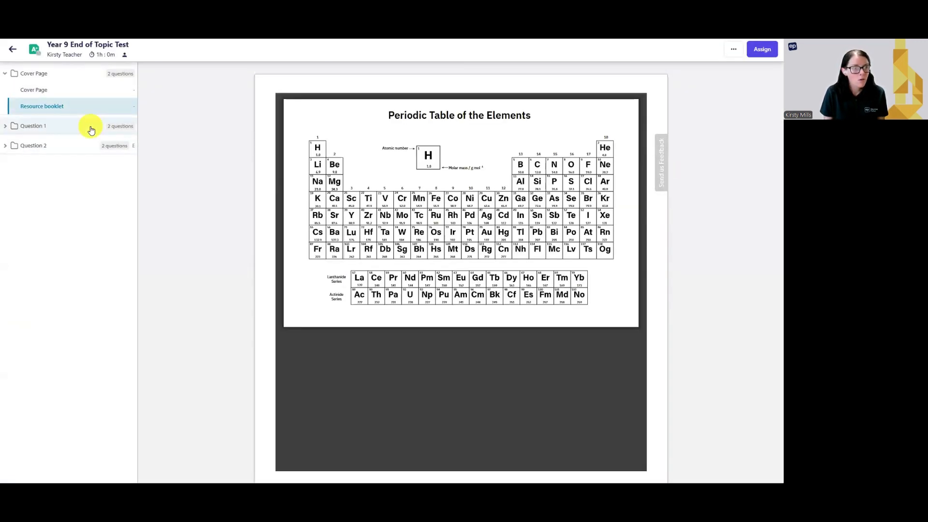
left_click(91, 127)
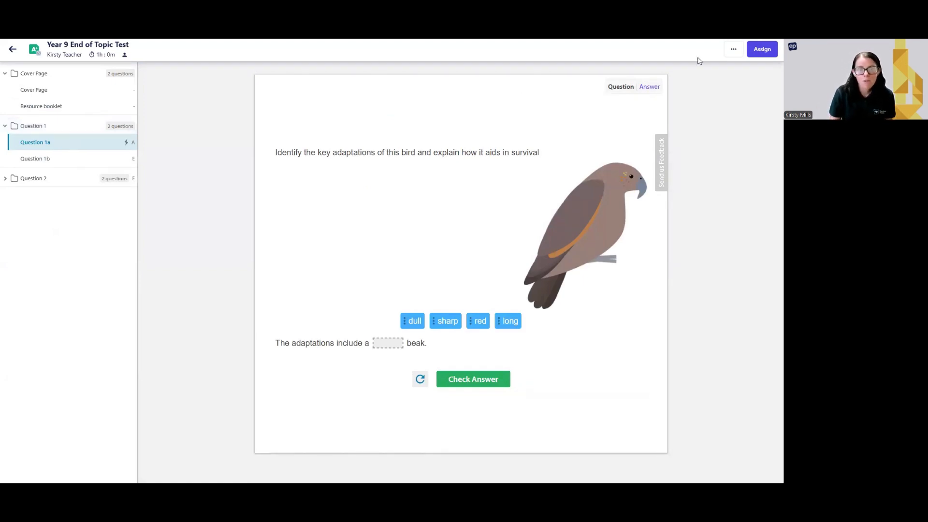
- Fill the gap in the previewed Question 1a with "sharp" and check the answer
left_click(734, 51)
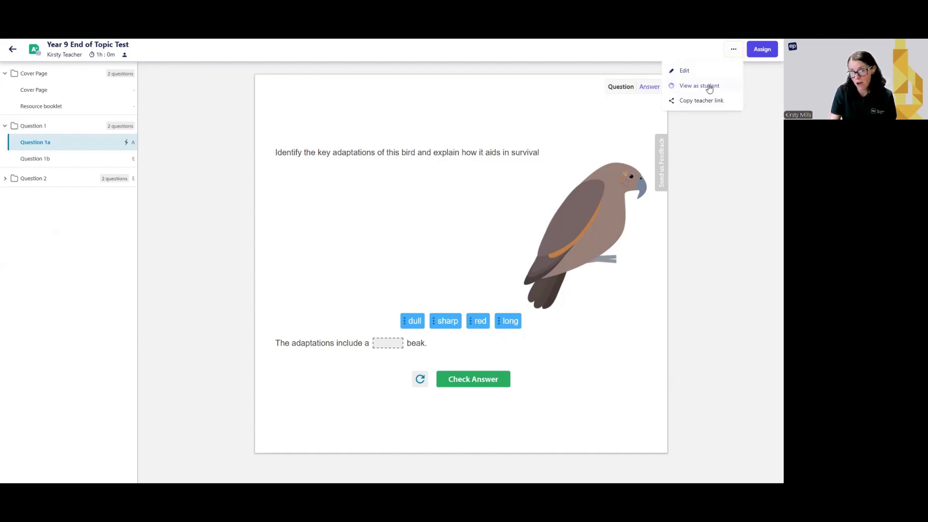
left_click(705, 168)
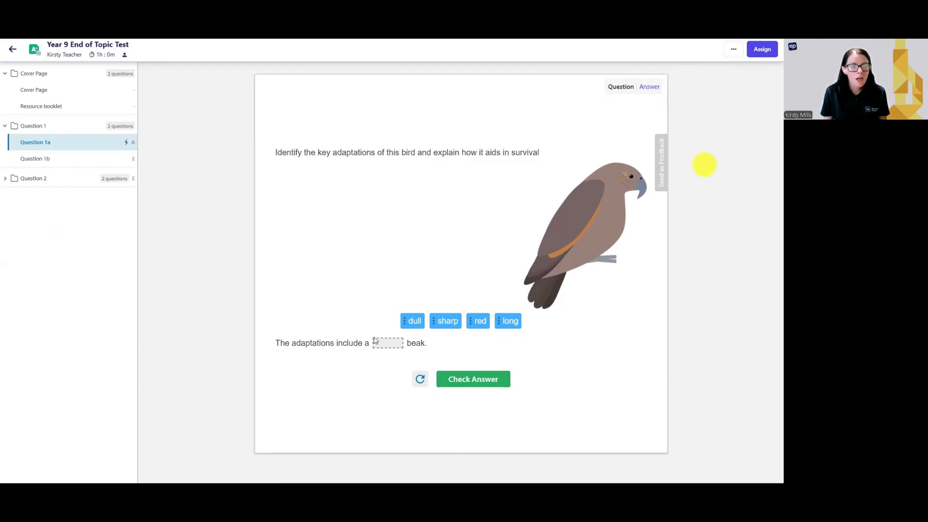
left_click_drag(411, 321, 384, 342)
left_click_drag(442, 321, 394, 342)
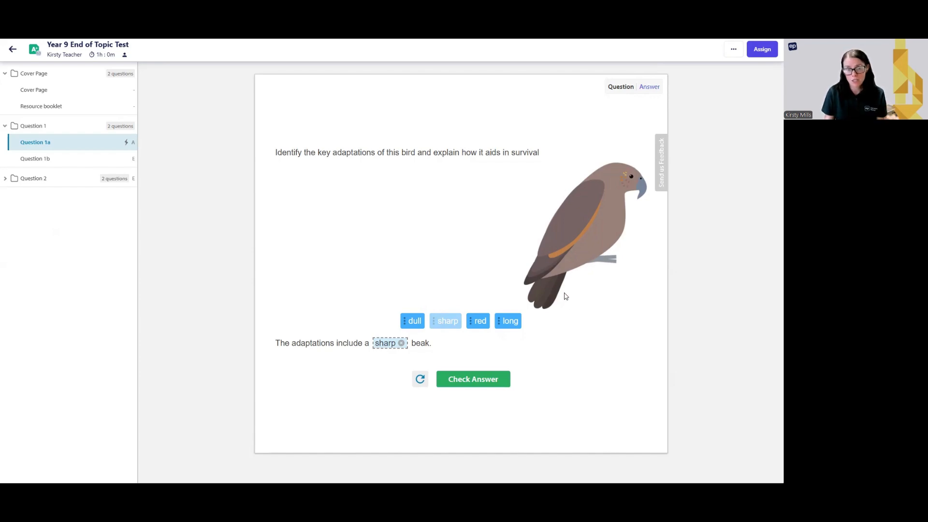
left_click(475, 380)
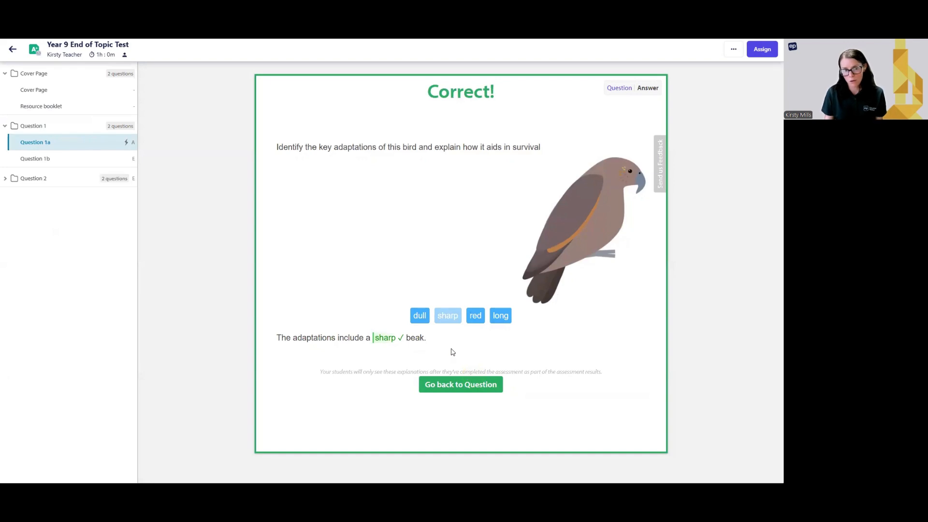
- Retry Question 1a in the preview with "long", check the answer, and return to the Assessments folder
left_click(460, 385)
left_click_drag(414, 323, 388, 343)
left_click(463, 380)
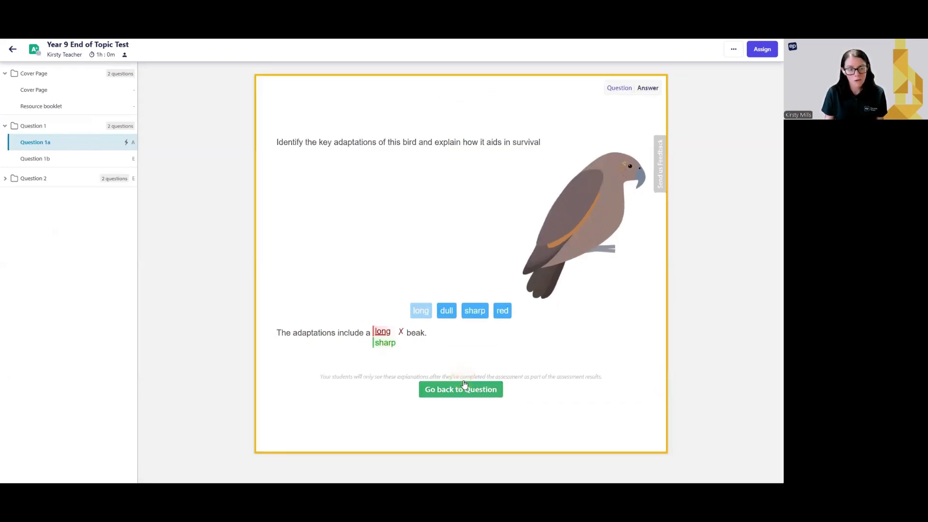
left_click(461, 387)
left_click(732, 51)
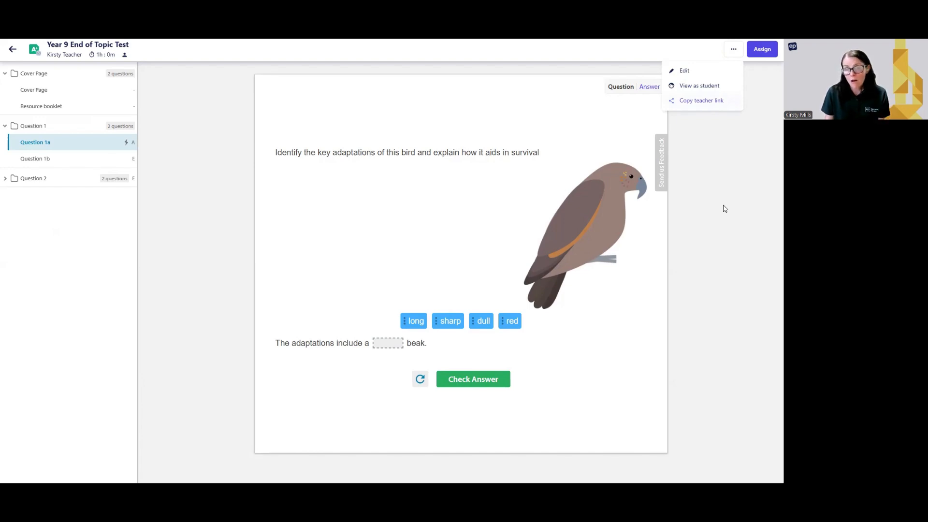
left_click(476, 400)
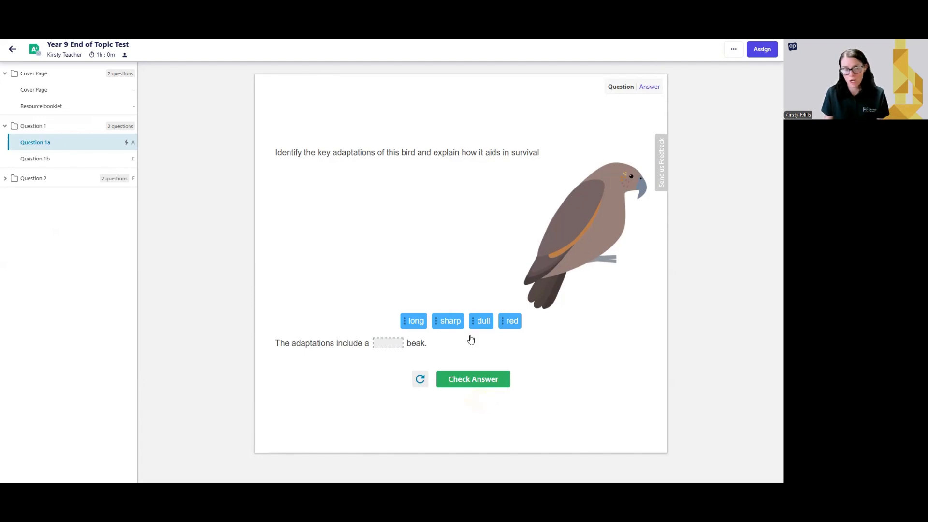
left_click(13, 49)
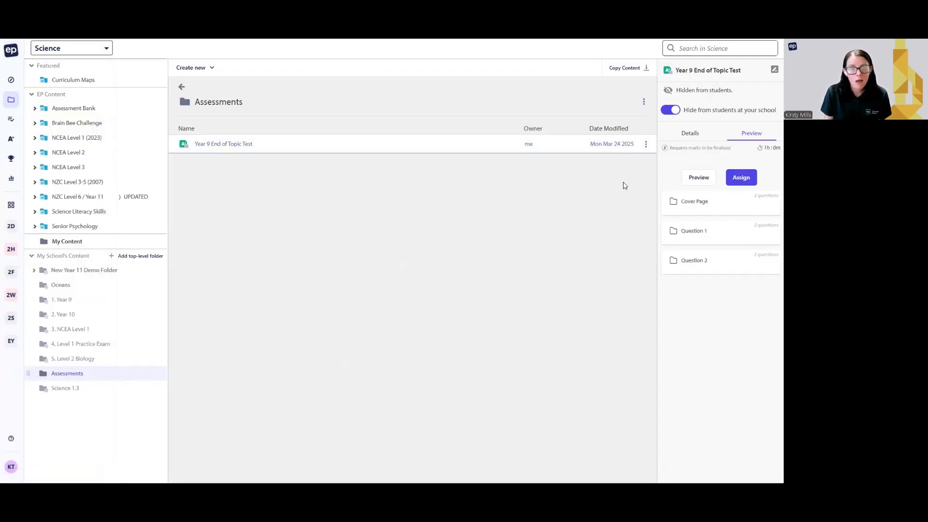
- Make a copy of the Year 9 End of Topic Test exam named "2025 Year 9 End of Topic Test"
left_click(645, 145)
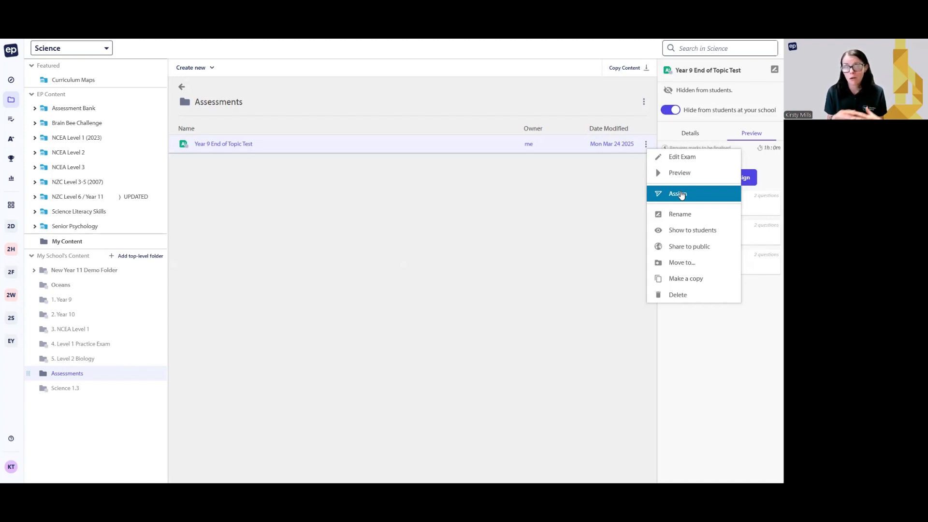
left_click(610, 199)
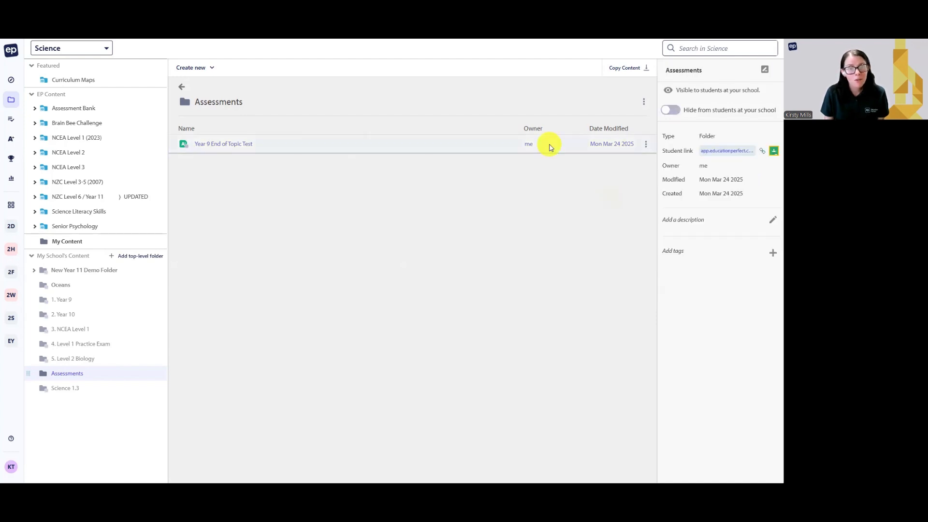
left_click(549, 146)
right_click(491, 146)
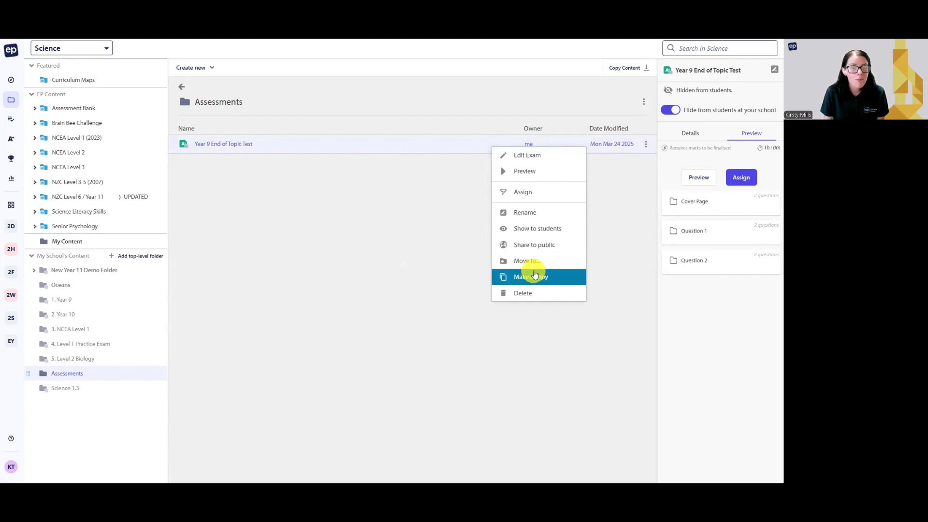
left_click(535, 274)
left_click(301, 265)
left_click_drag(300, 265, 239, 260)
type("2025")
left_click(463, 293)
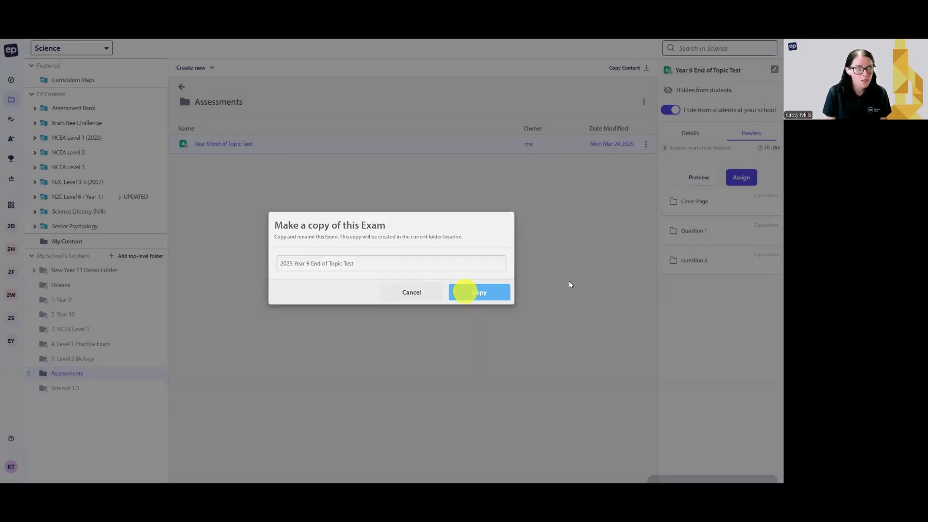
left_click(302, 144)
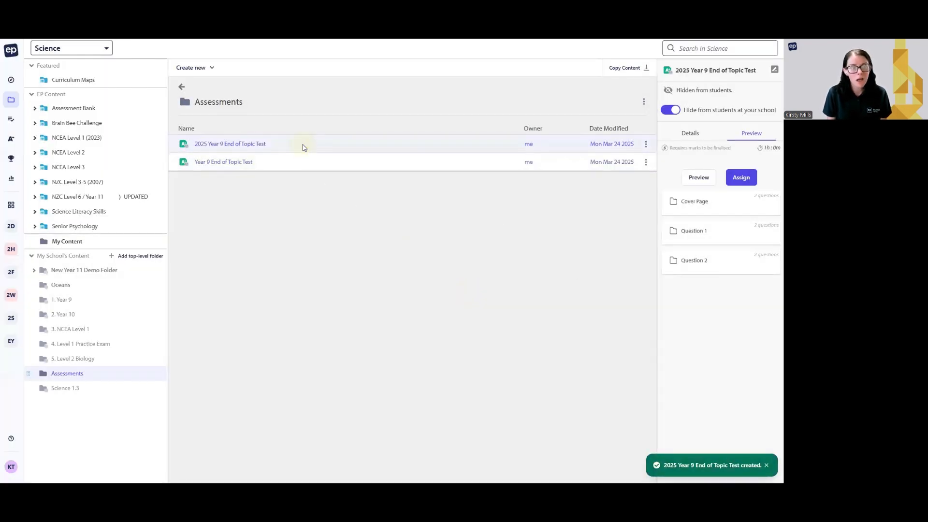
left_click(300, 161)
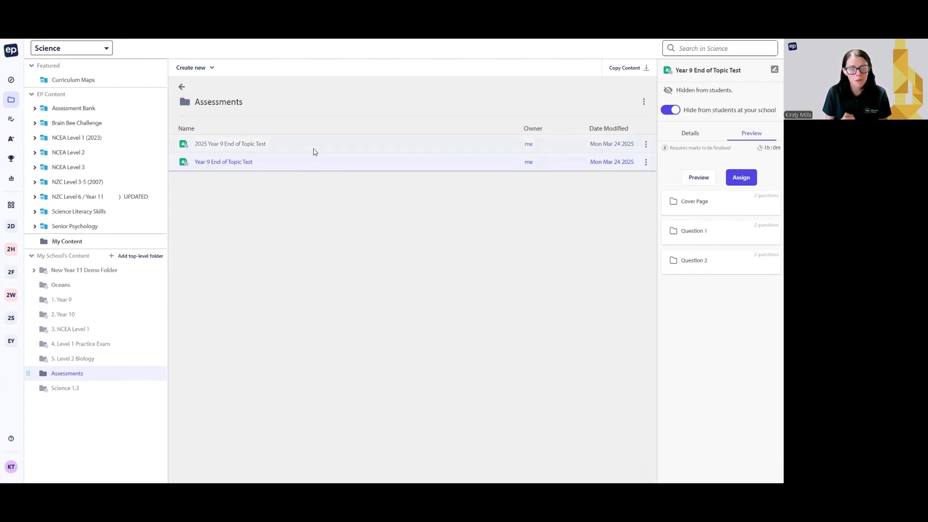
left_click(313, 147)
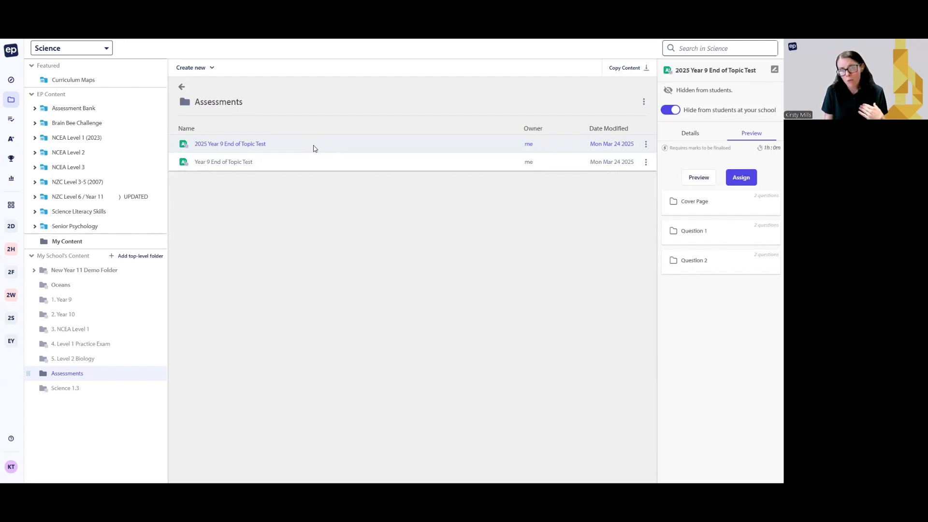
right_click(313, 147)
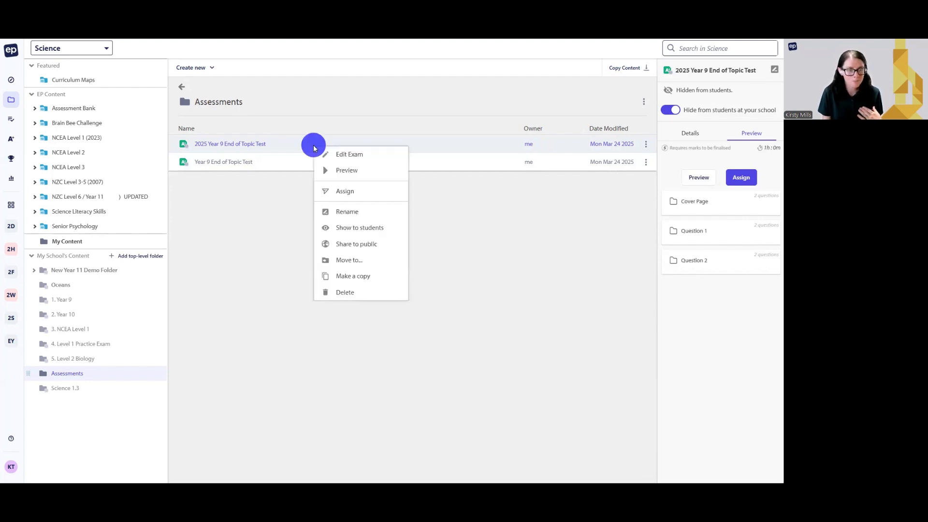
left_click(270, 160)
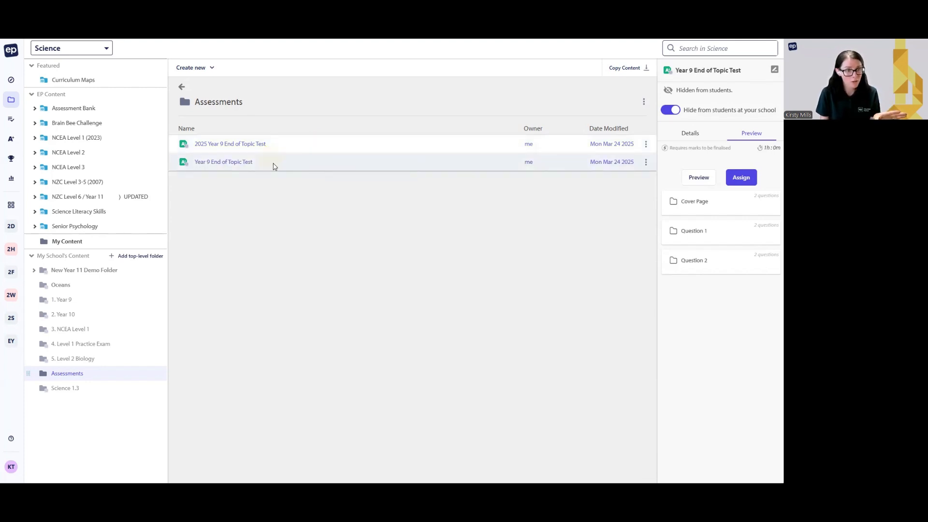
- Start assigning the 2025 Year 9 End of Topic Test exam and select the 2025 Year 09.A Science class
left_click(301, 140)
right_click(302, 139)
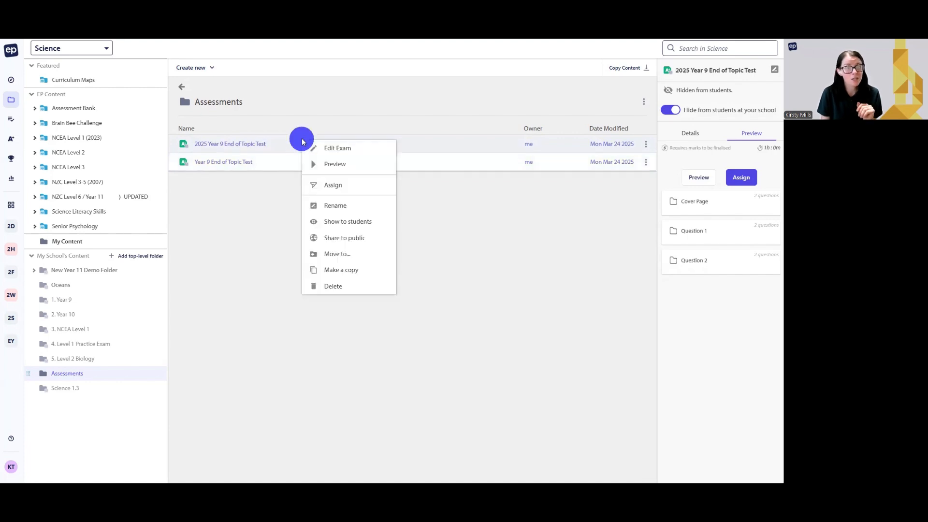
left_click(361, 186)
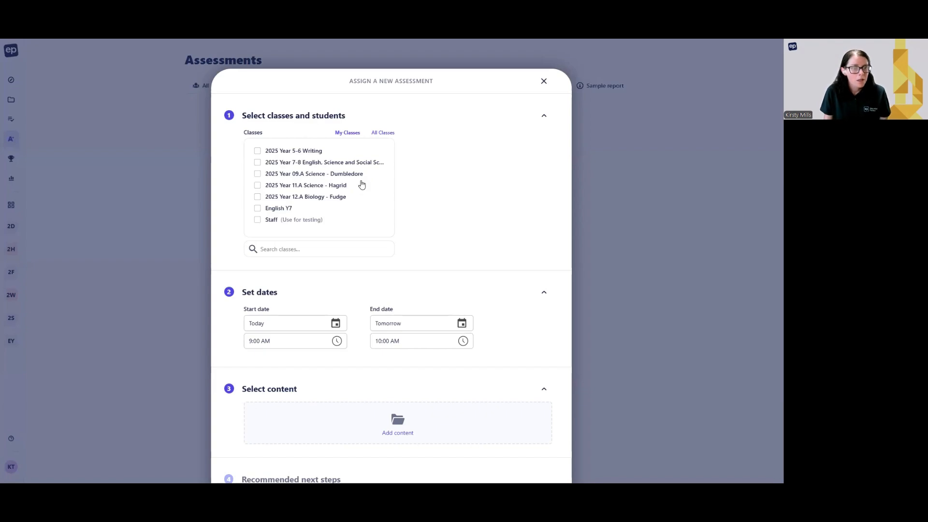
left_click(381, 134)
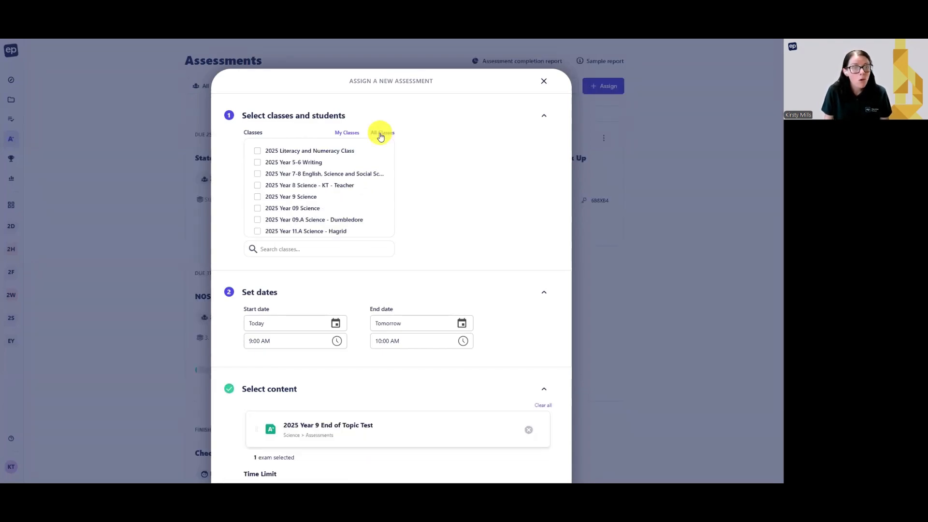
left_click(354, 133)
left_click(299, 175)
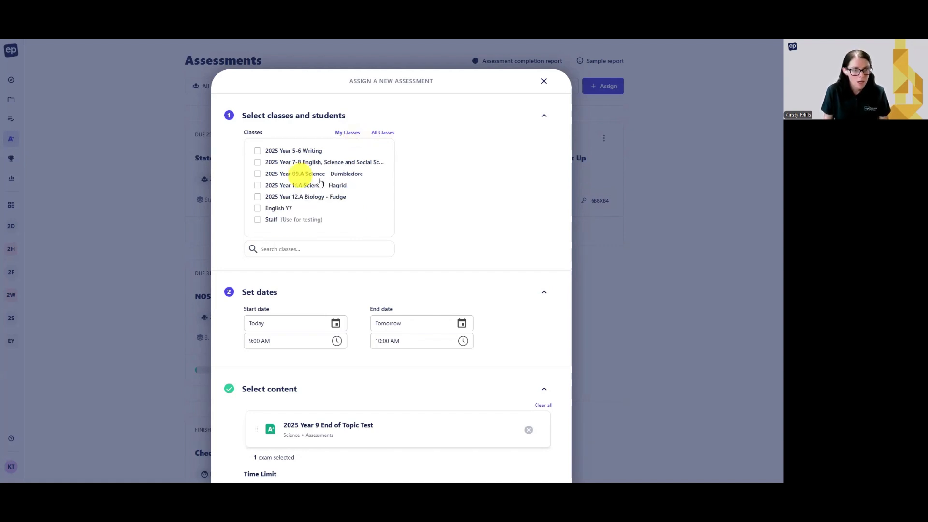
- Set the start date of the assessment to 31 March 2025
scroll(454, 295, "down", 3)
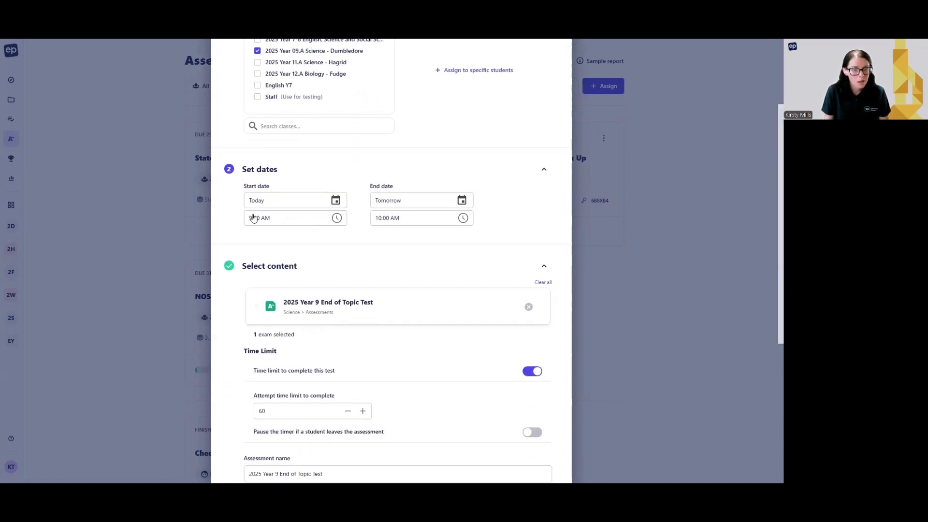
left_click(335, 200)
left_click(260, 342)
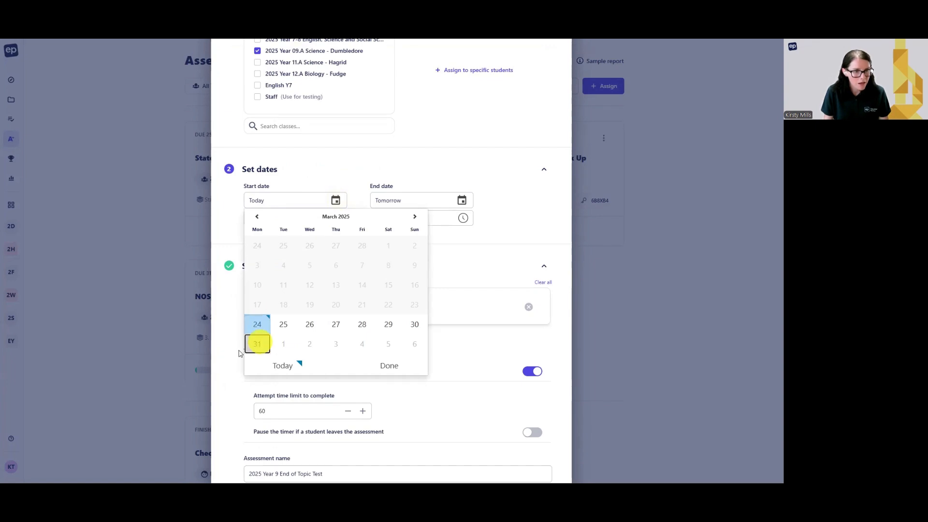
- Set the attempt time limit of the assessment to 120 minutes, keeping the assessment name 2025 Year 9 End of Topic Test
scroll(430, 269, "down", 2)
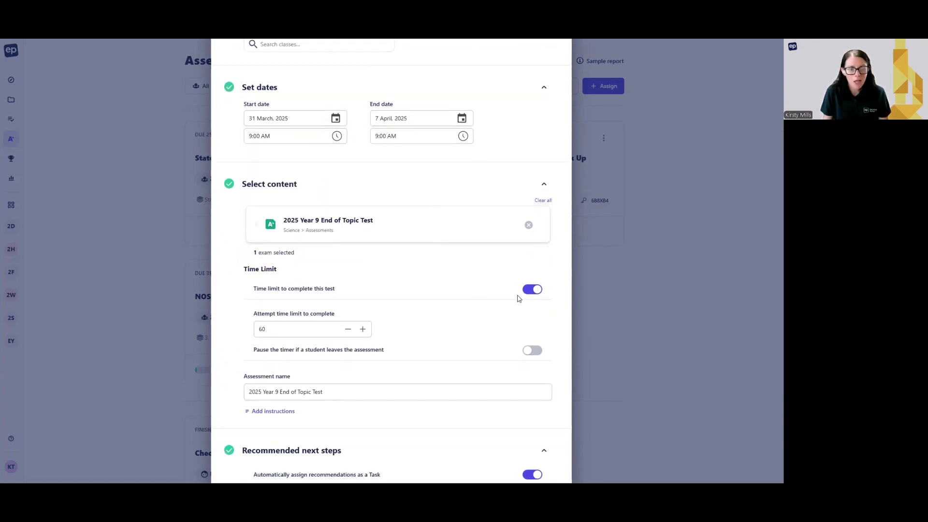
scroll(520, 296, "down", 1)
left_click_drag(278, 290, 255, 297)
type("12")
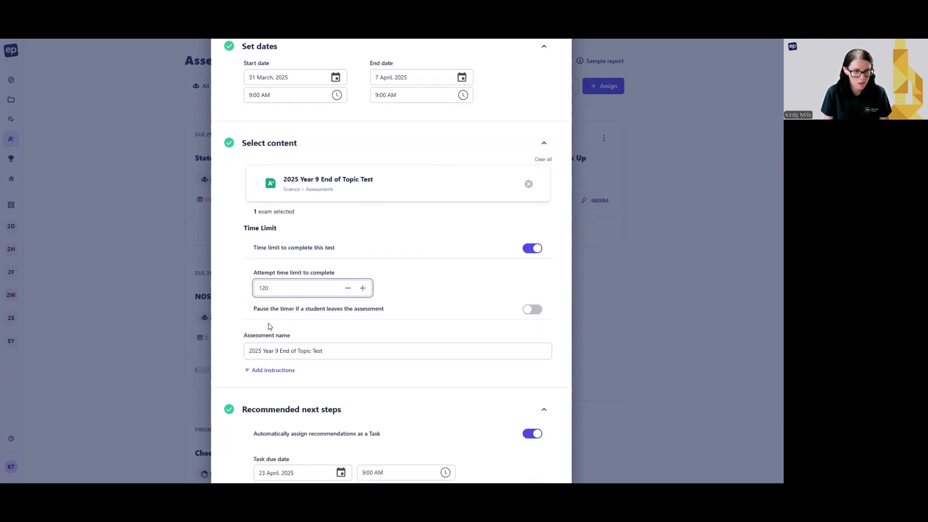
left_click(345, 354)
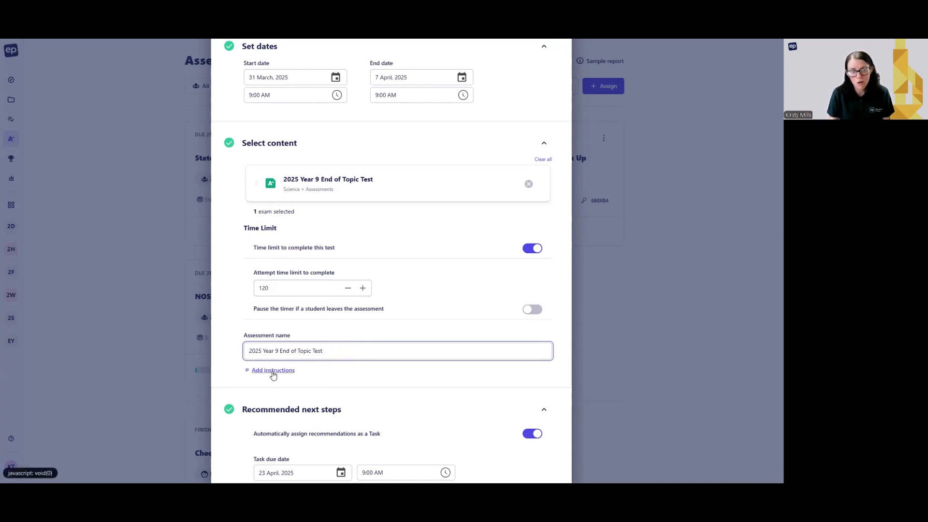
- Try limiting the recommended work, and turn off automatically assigning recommendations as a task
scroll(273, 374, "down", 3)
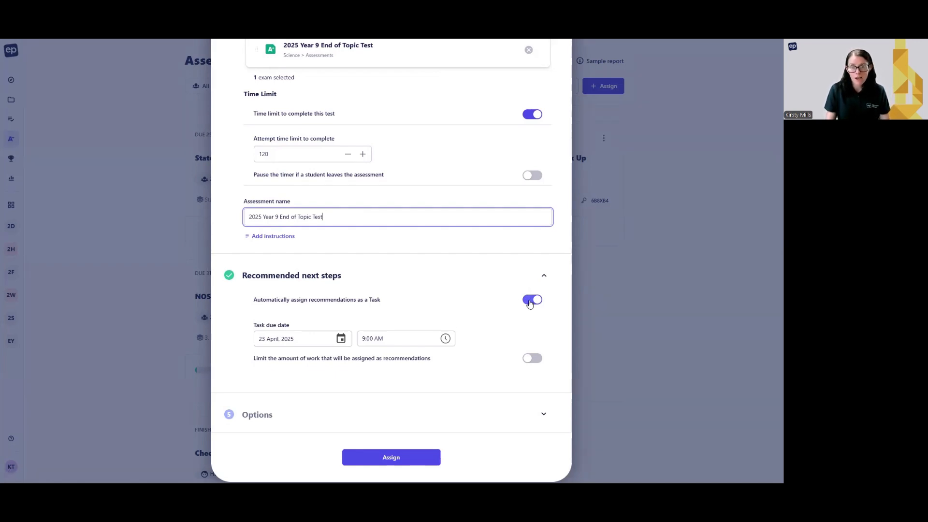
left_click(532, 358)
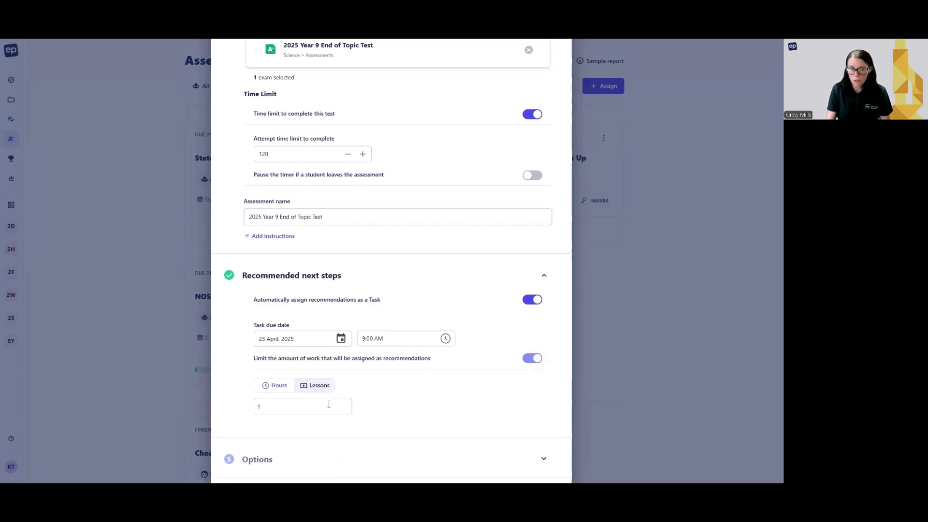
left_click(532, 300)
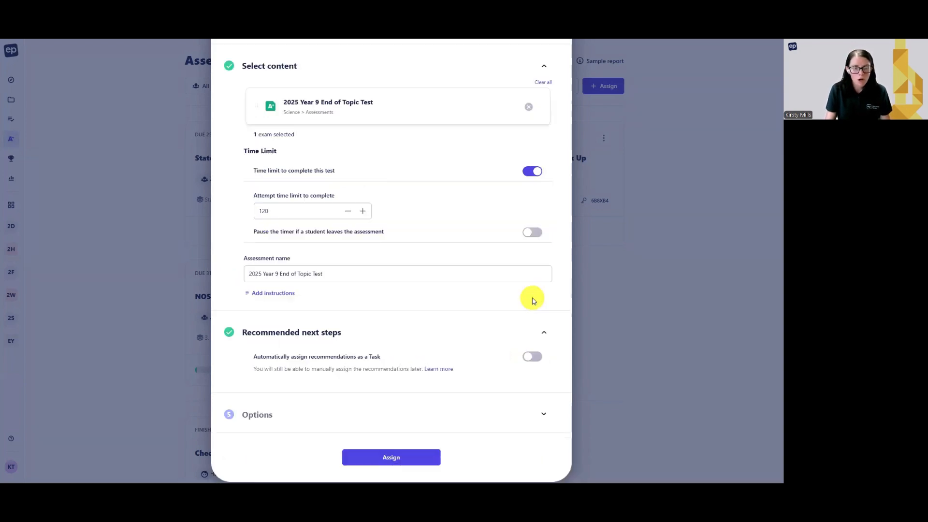
- Review the attempts, security, marking, additional tools and email notification options, and assign the assessment to the class
left_click(538, 413)
scroll(534, 392, "down", 5)
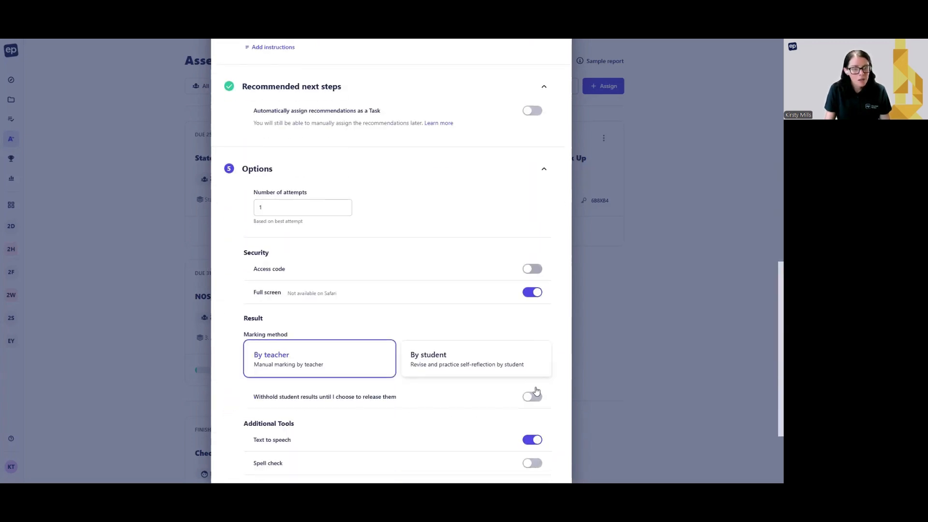
scroll(536, 390, "down", 1)
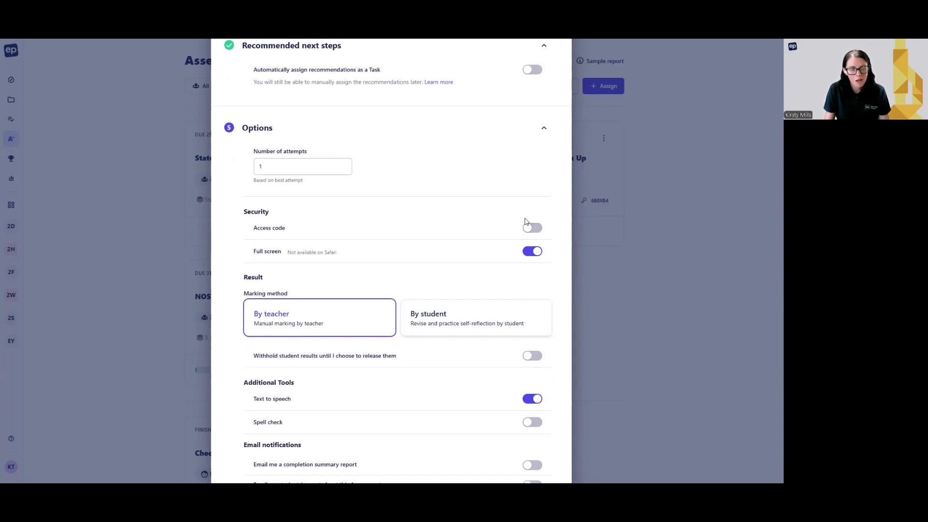
scroll(526, 220, "down", 2)
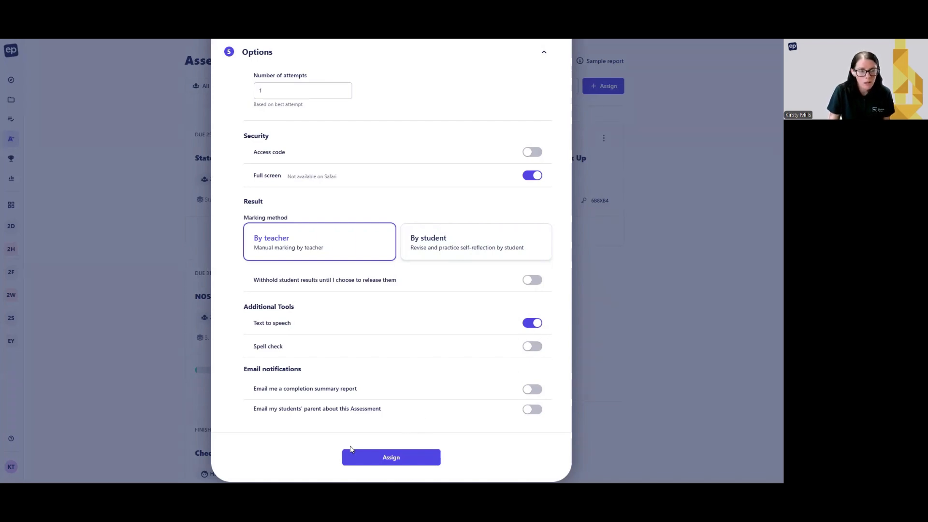
left_click(377, 463)
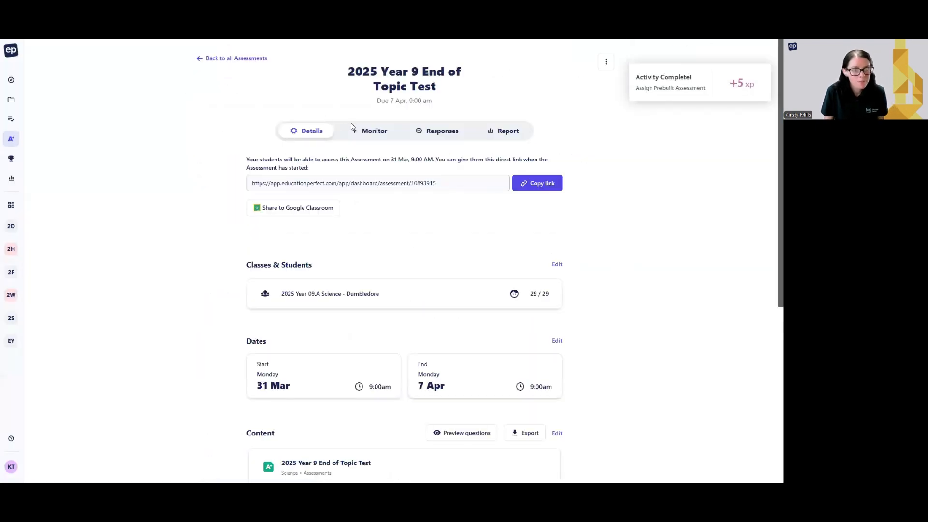
- Examine the assigned assessment's student monitoring, its responses with the teacher results exclusion turned off, and its report
left_click(358, 131)
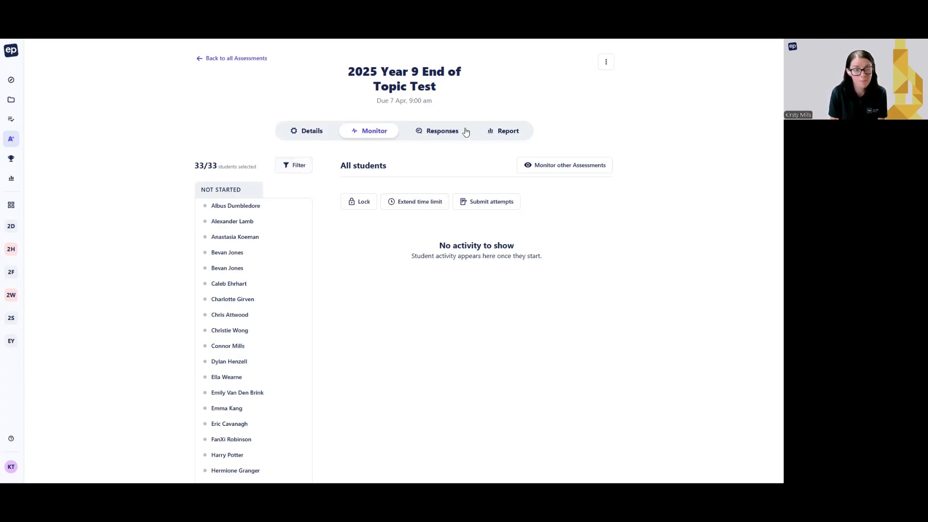
left_click(452, 135)
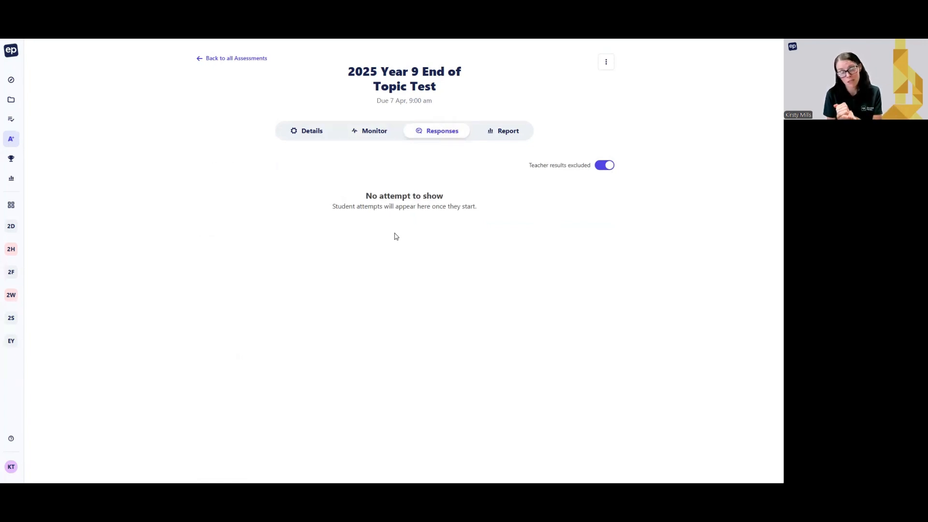
left_click(374, 134)
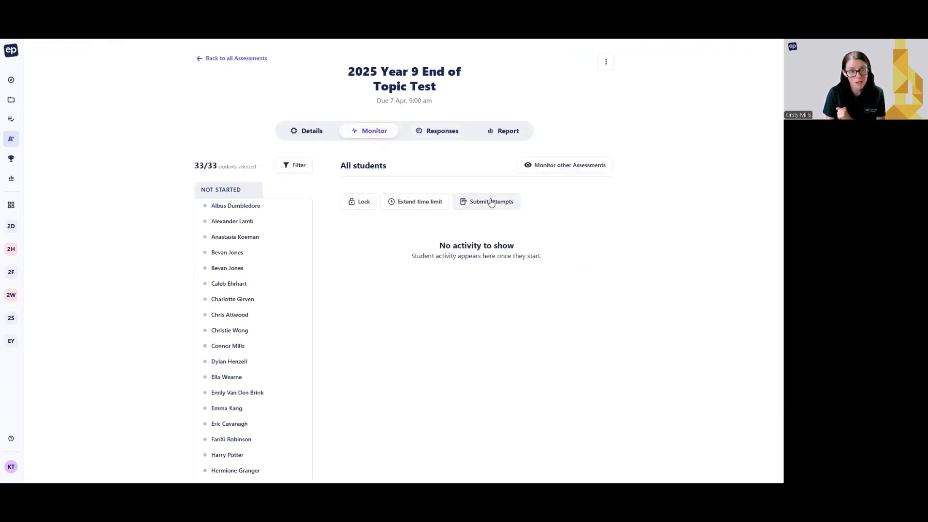
left_click(436, 130)
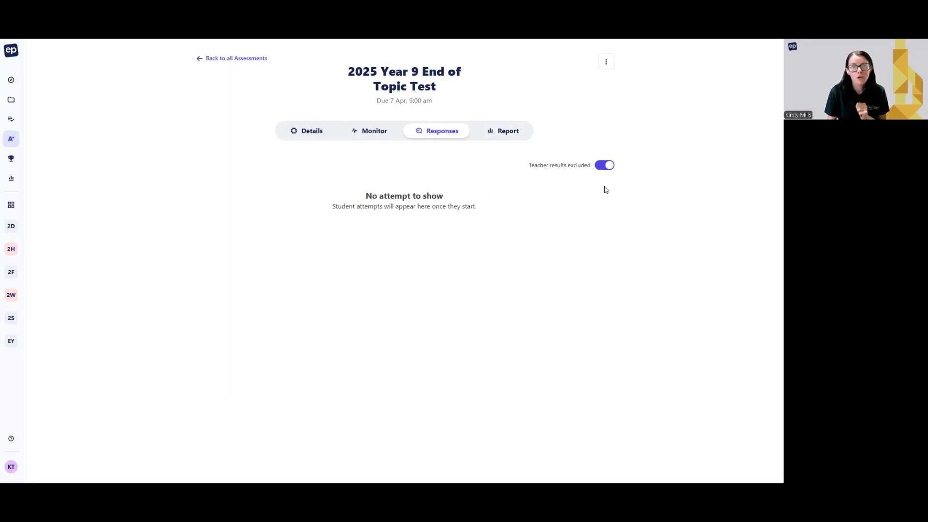
left_click(602, 165)
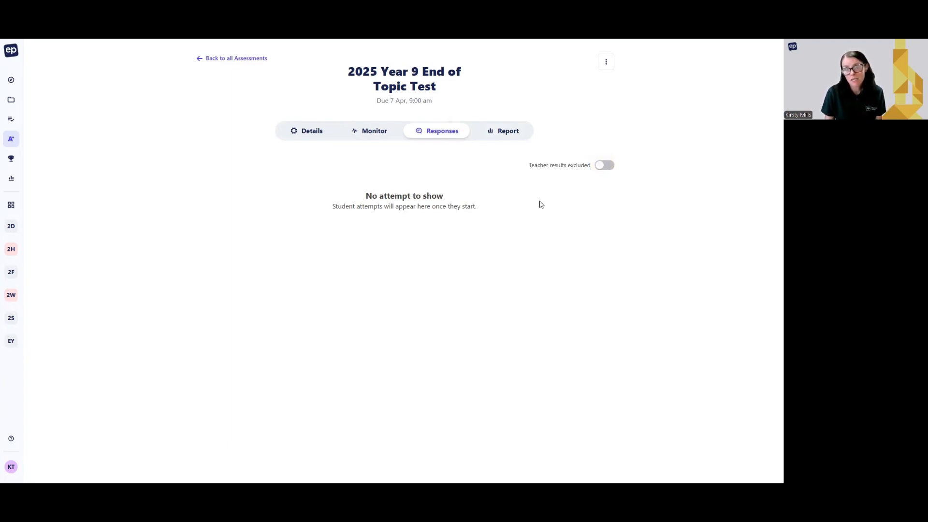
left_click(507, 137)
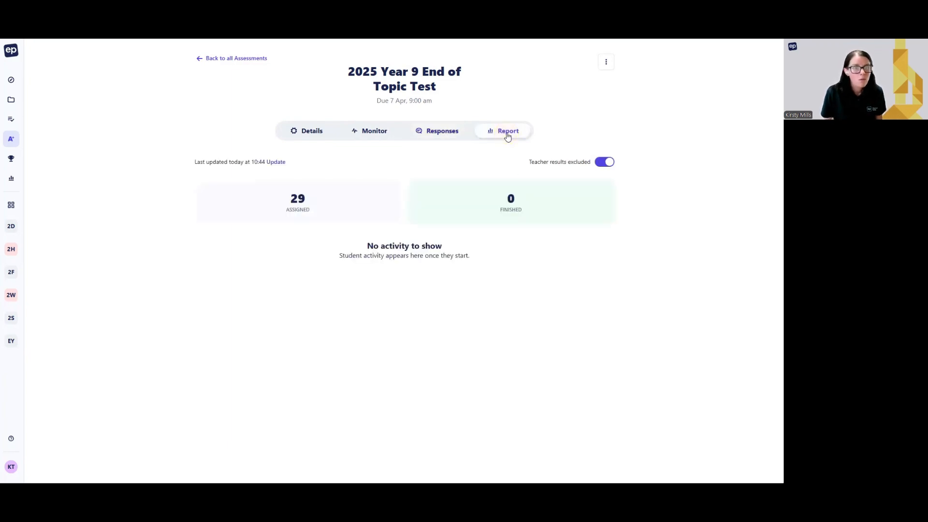